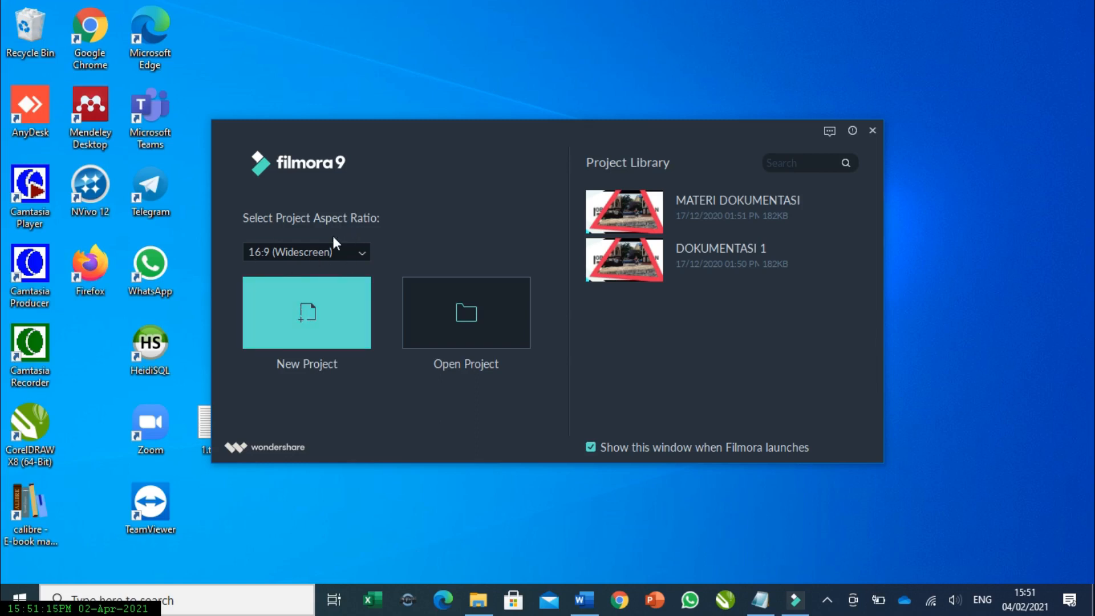
Create a new project with the 16:9 (Widescreen) aspect ratio and dismiss the Message Center.
click(363, 252)
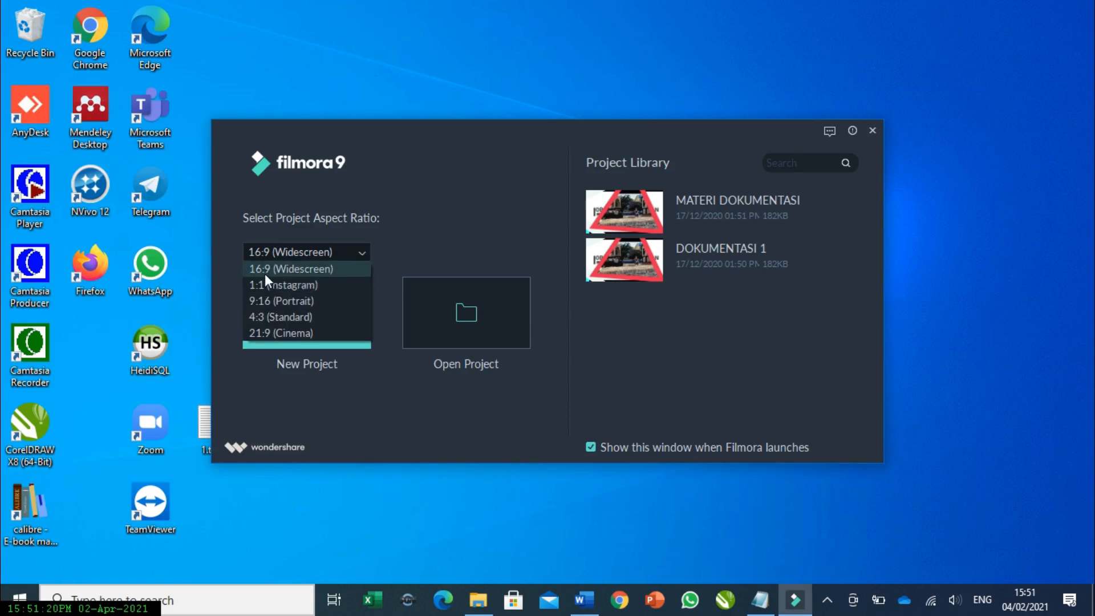
click(287, 269)
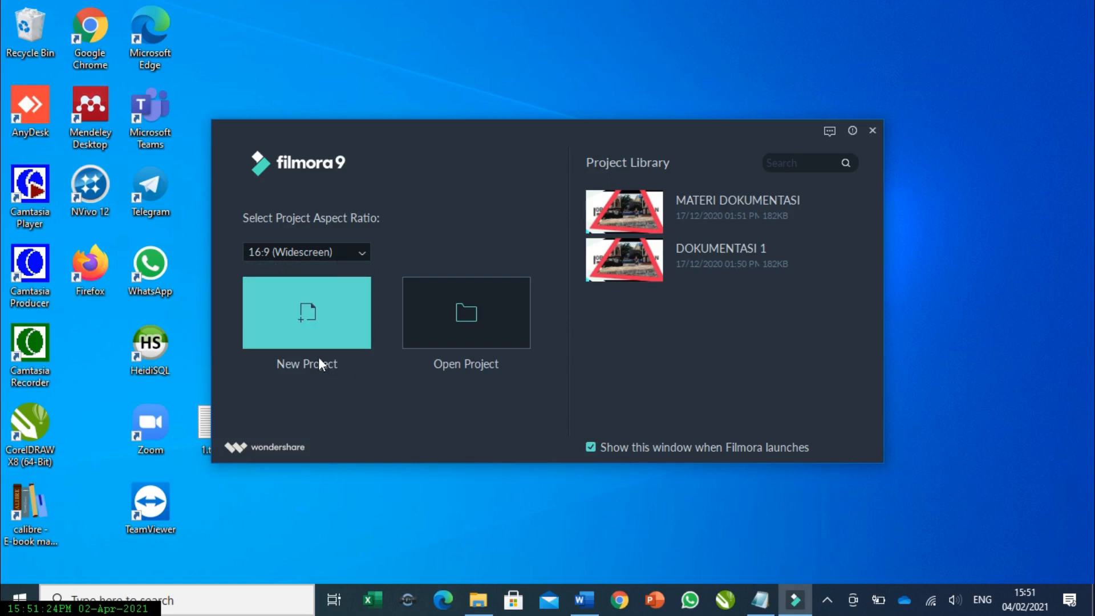
click(306, 324)
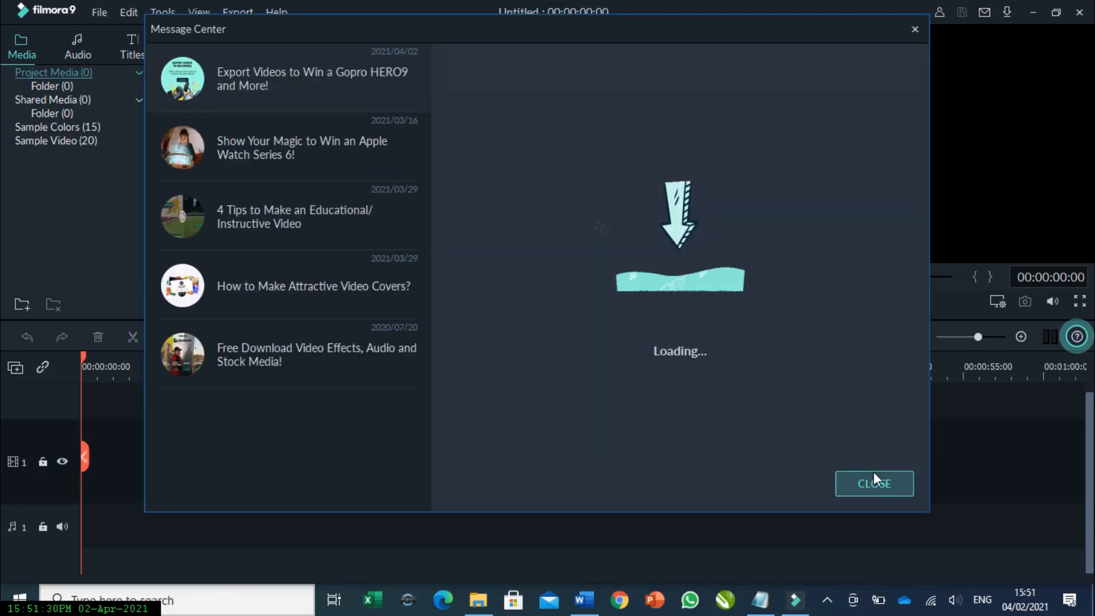
click(874, 475)
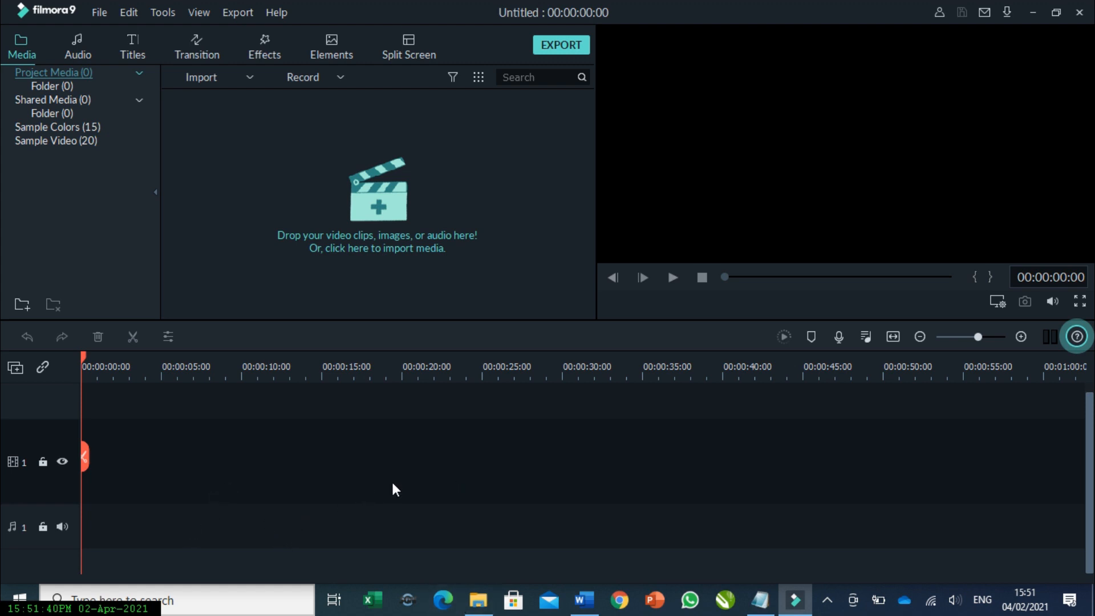
Import Gedung kini.avi, gedungUMSI.jpg and Proses Pengerjaan Gedung Kantor.mp4 from the VIDEO PRAKTIKUM folder into the project media.
click(480, 606)
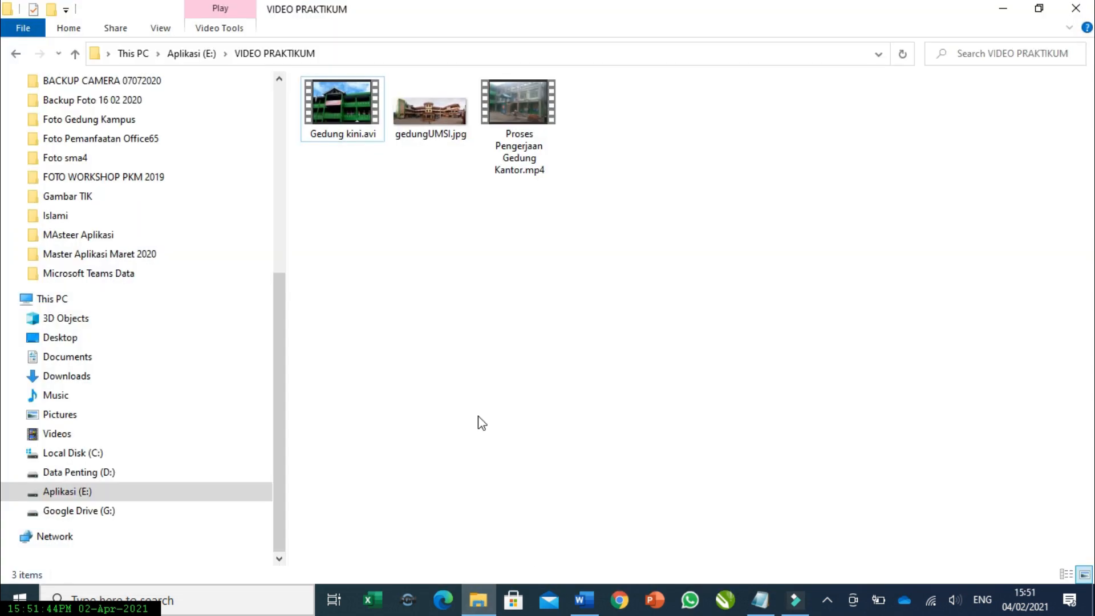
click(1003, 8)
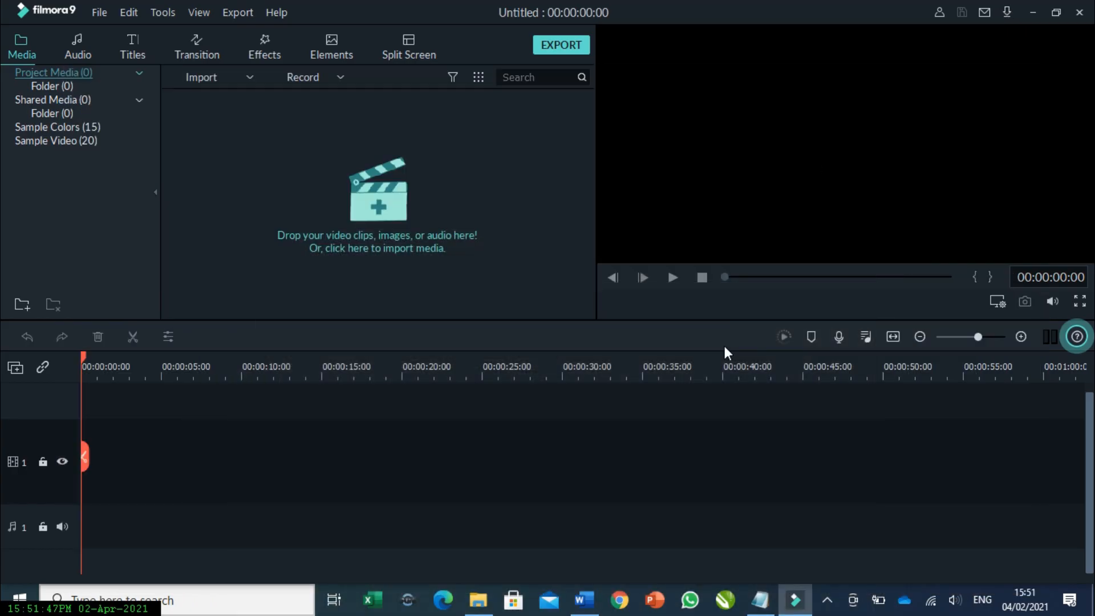
click(381, 206)
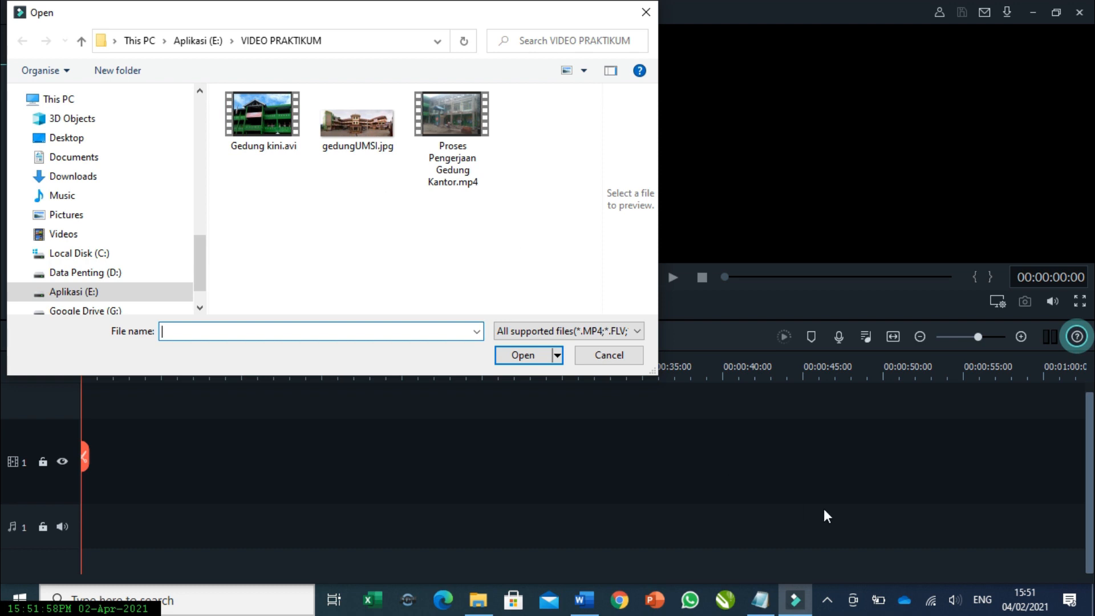
drag(519, 251, 264, 121)
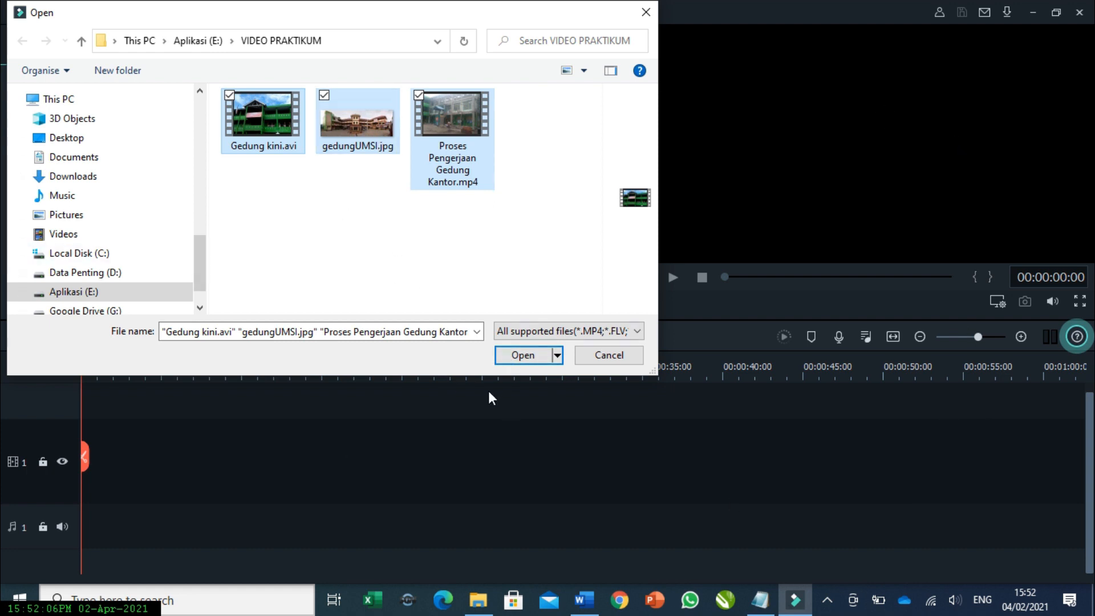
click(523, 354)
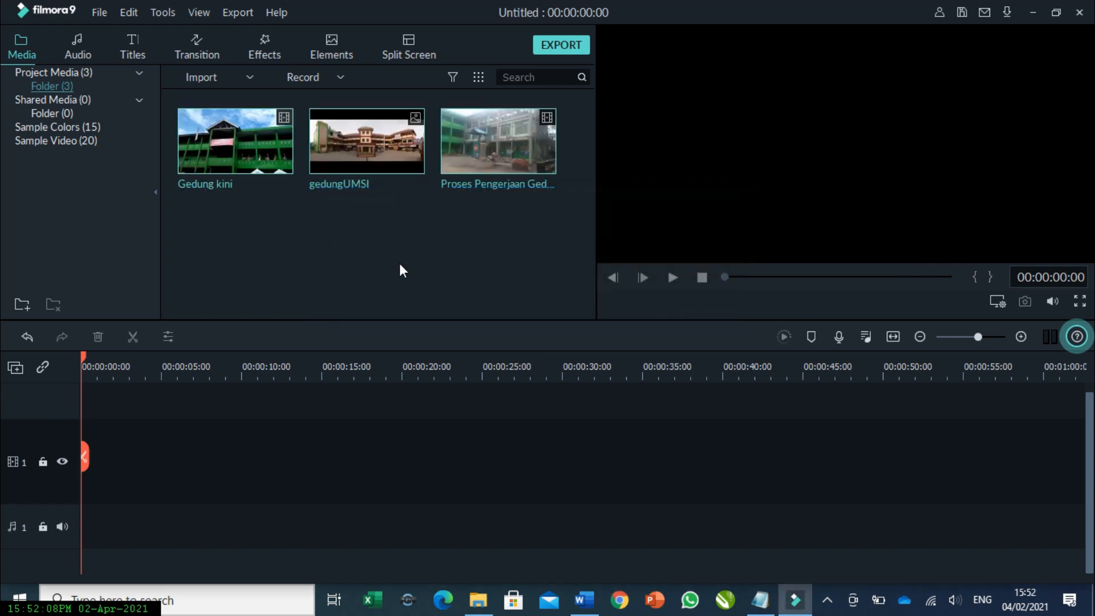
click(488, 231)
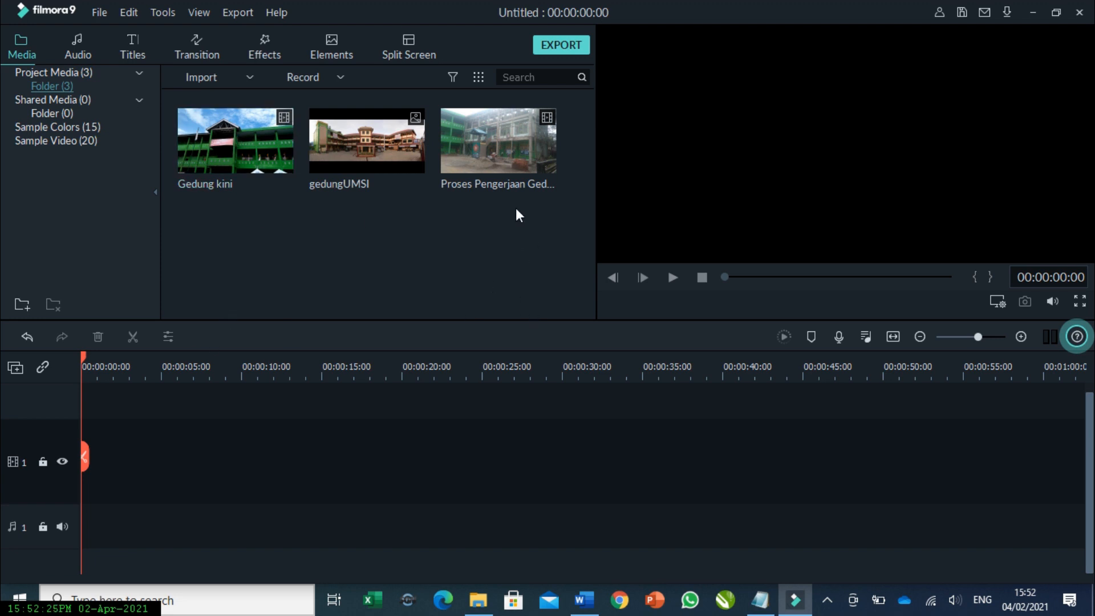
Preview the imported Proses Pengerjaan Gedung Kantor video briefly, then stop playback.
right_click(522, 157)
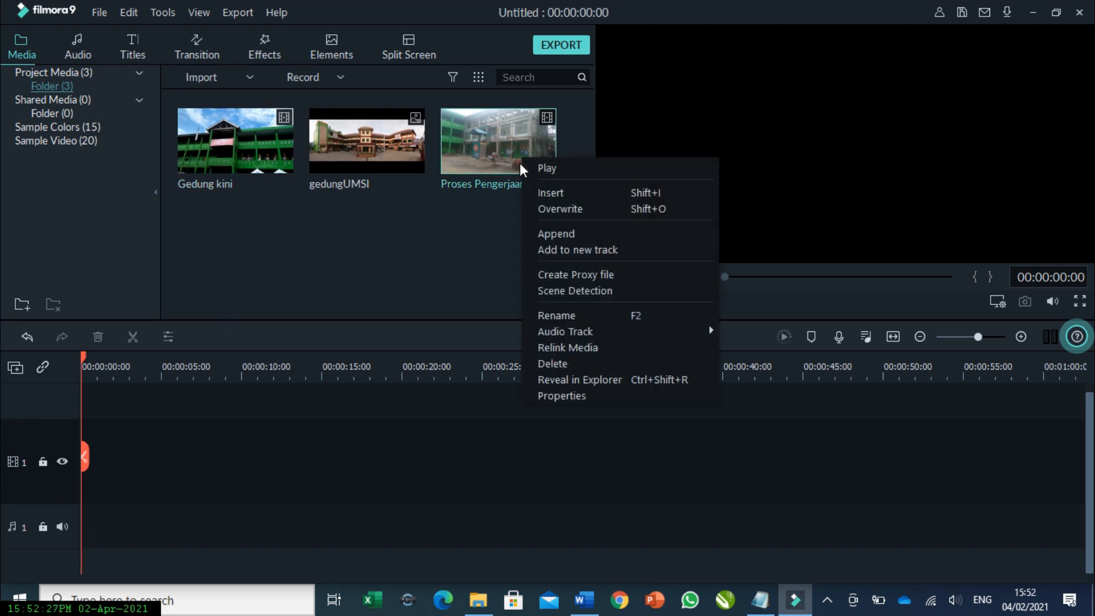
click(540, 173)
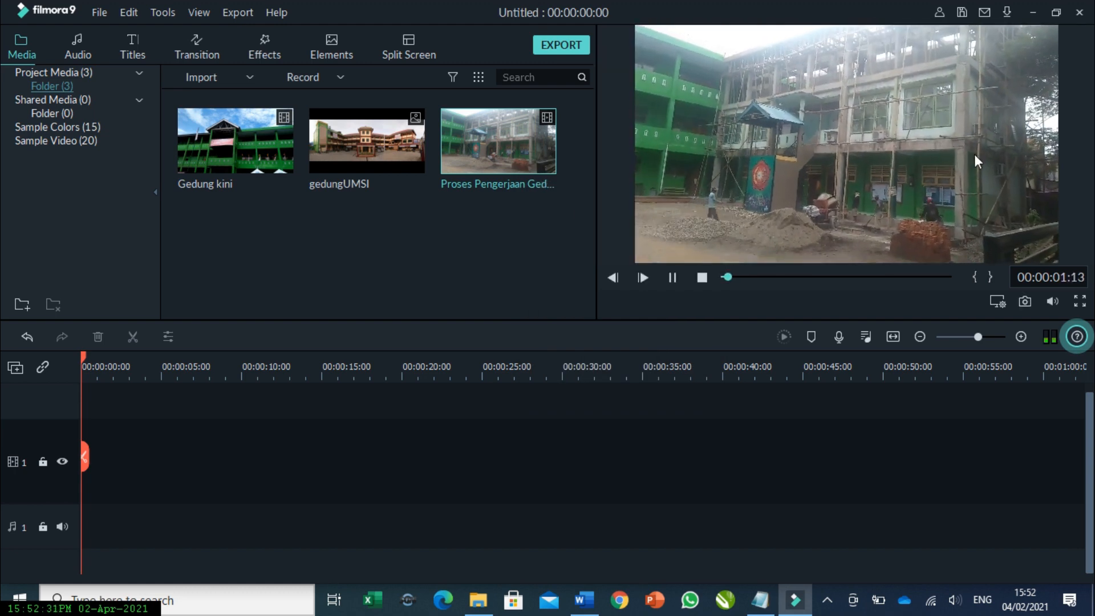
click(702, 278)
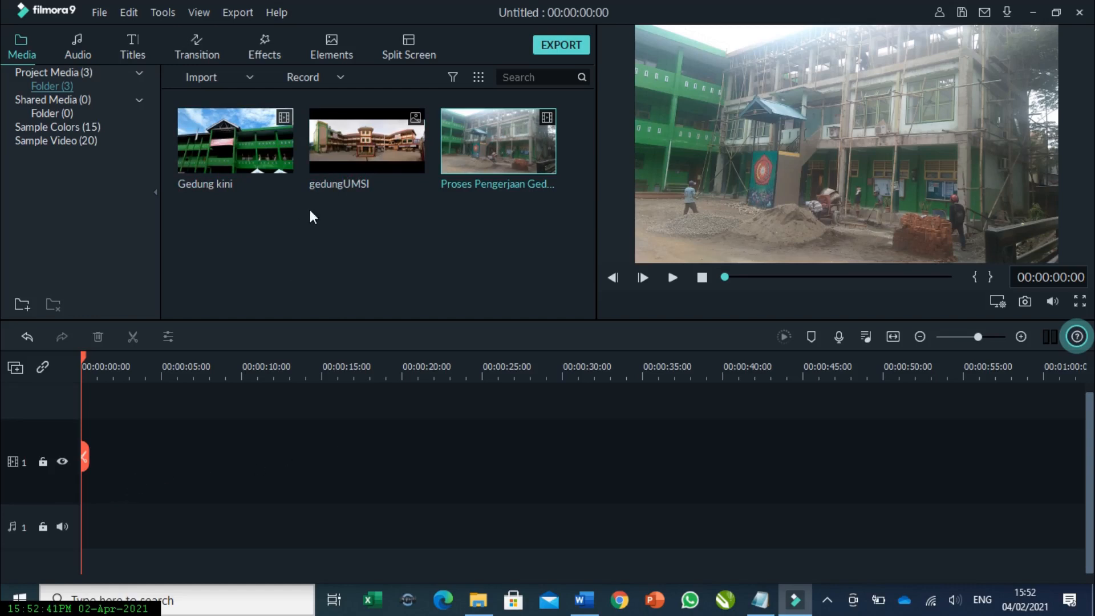
click(319, 234)
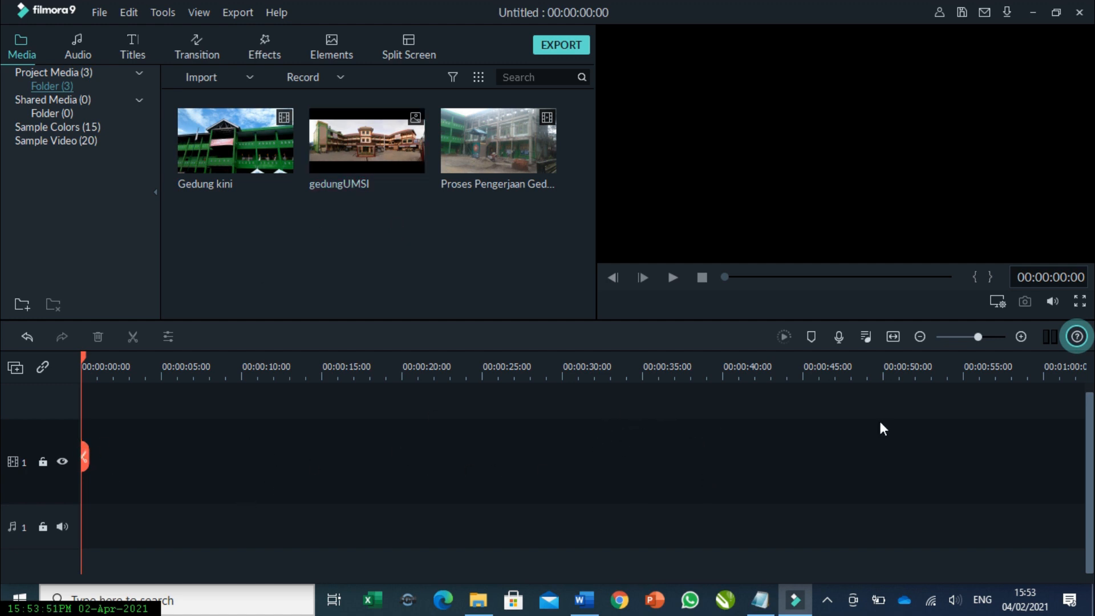
Place Proses Pengerjaan Gedung Kantor, Gedung kini and gedungUMSI one after another on video track 1.
drag(527, 153, 83, 453)
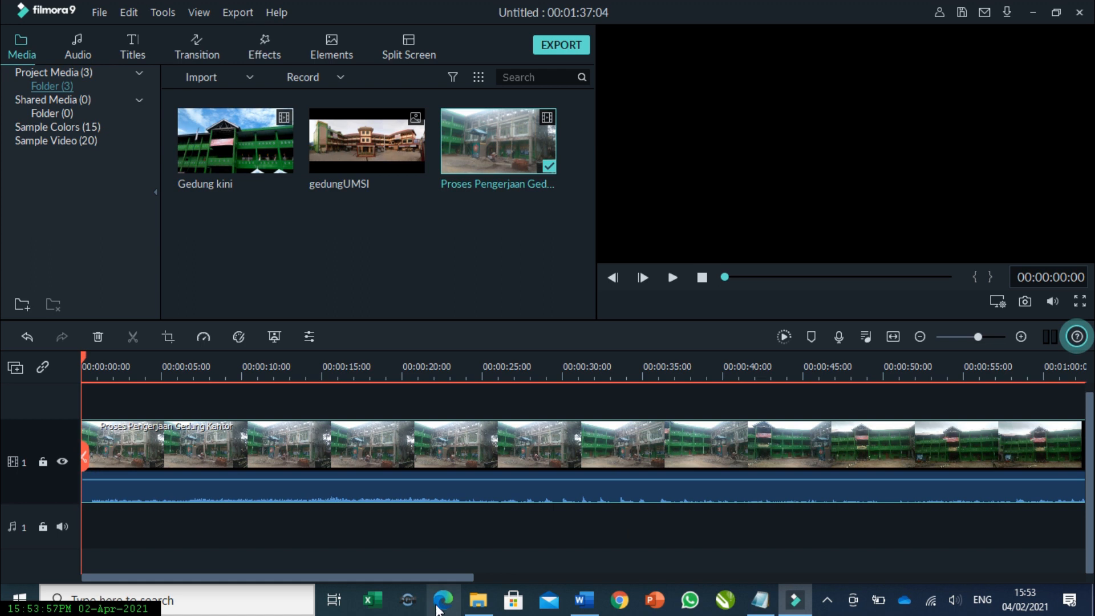
drag(444, 576, 902, 552)
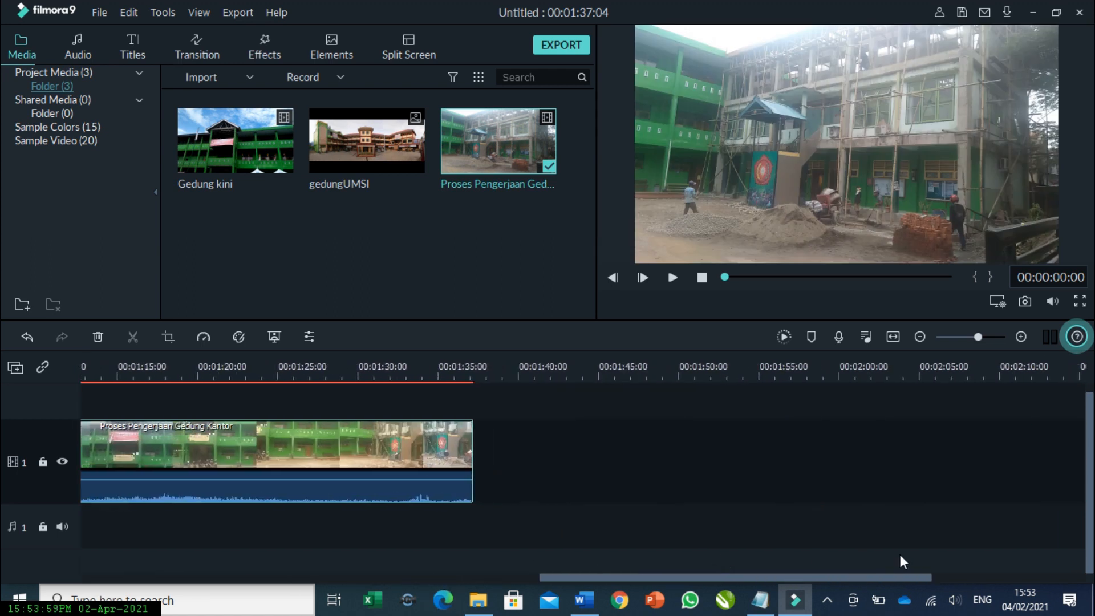
drag(235, 163, 484, 468)
drag(583, 577, 763, 577)
mouse_move(397, 162)
drag(395, 152, 460, 464)
drag(684, 575, 129, 570)
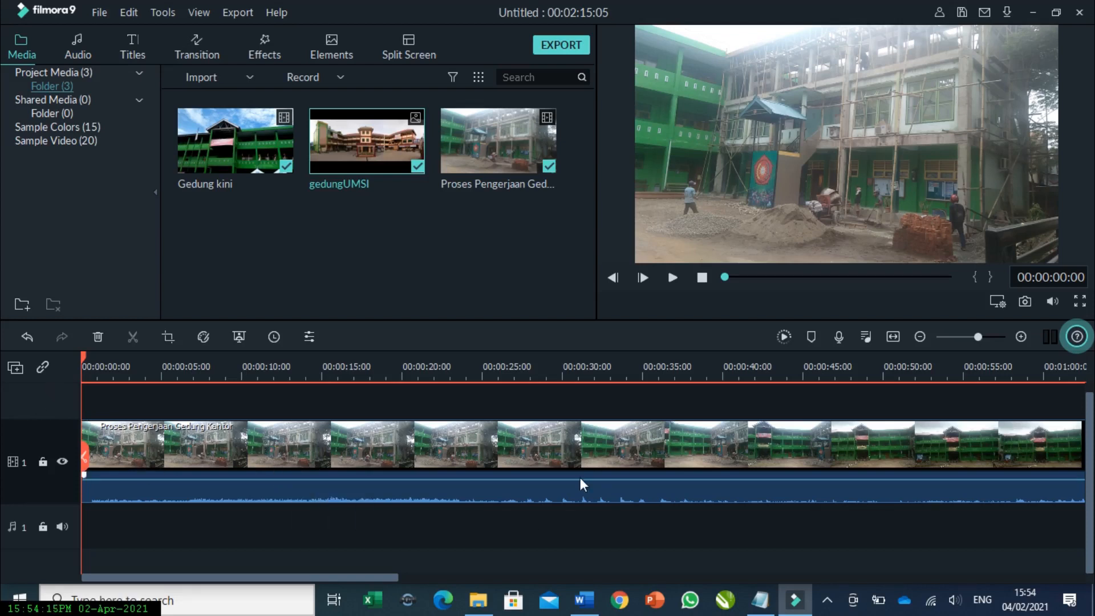
Split the Proses Pengerjaan Gedung Kantor clip at 00:00:26:01 and delete the part before the cut.
drag(84, 361, 498, 464)
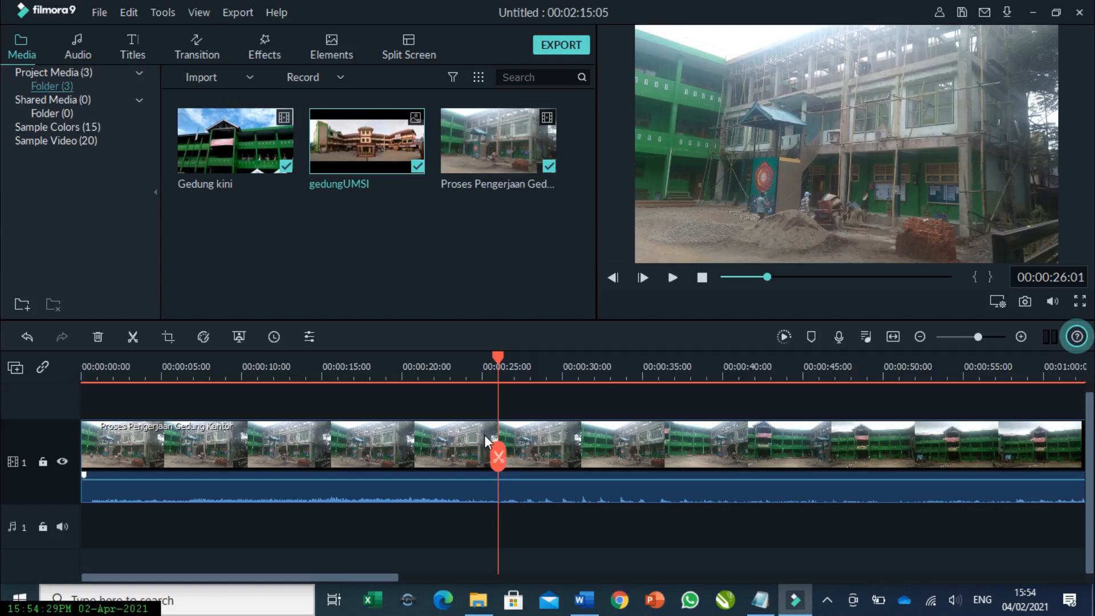
click(325, 430)
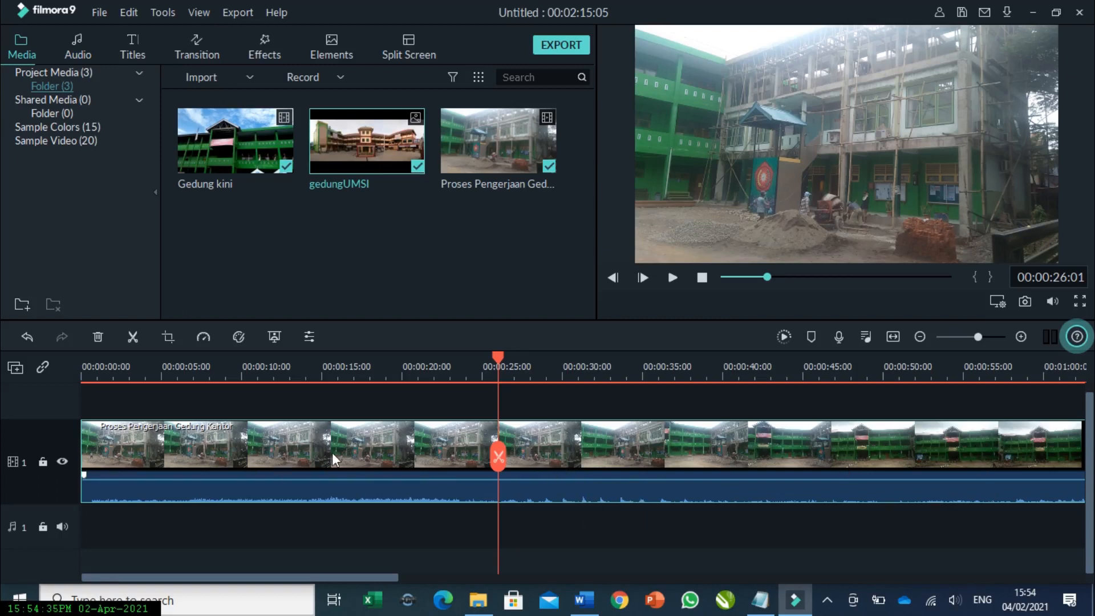
click(132, 338)
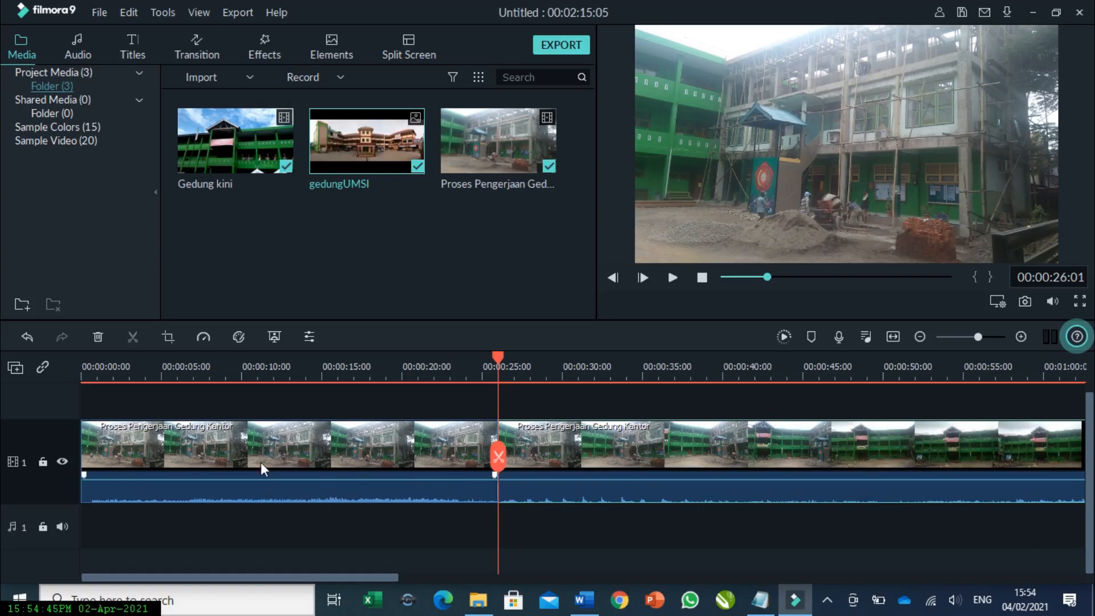
click(99, 337)
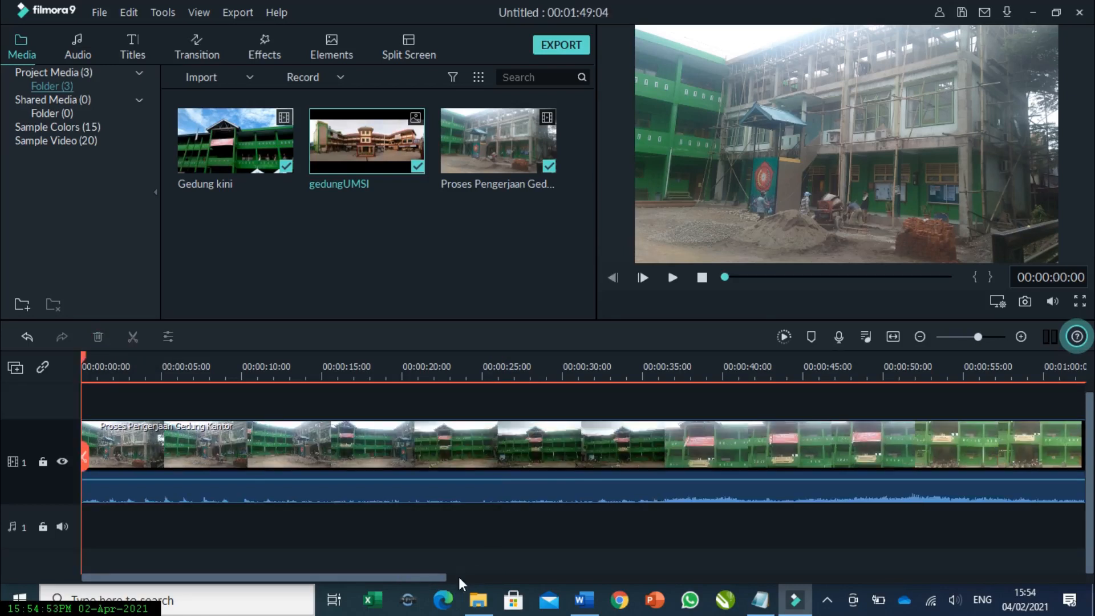
Split the remaining Proses Pengerjaan Gedung Kantor clip at 00:00:25:21 and delete the part after the cut.
drag(360, 576, 337, 583)
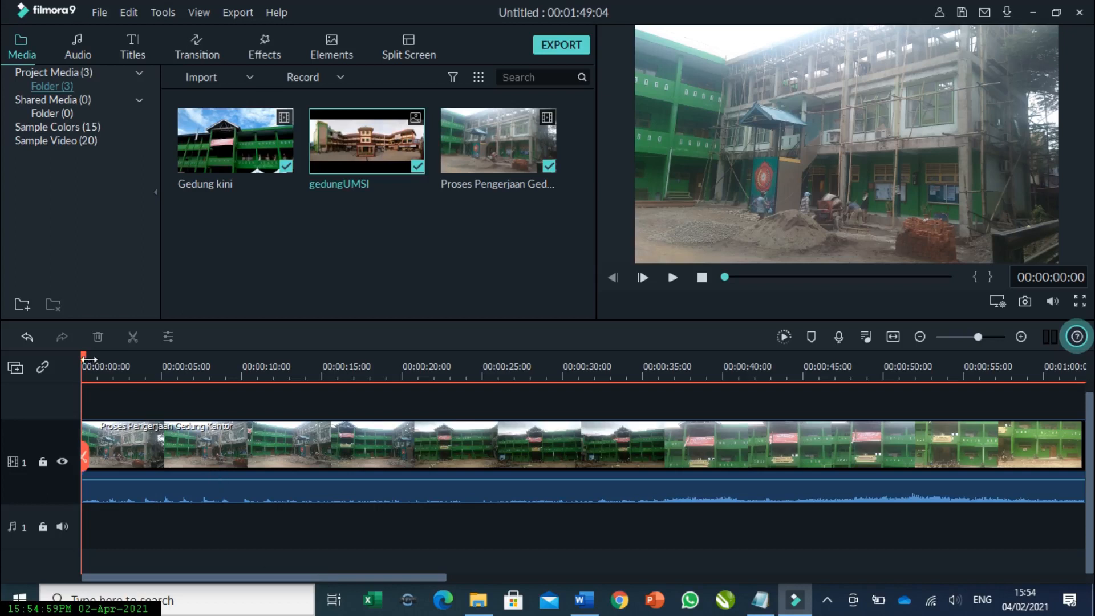
drag(84, 358, 495, 469)
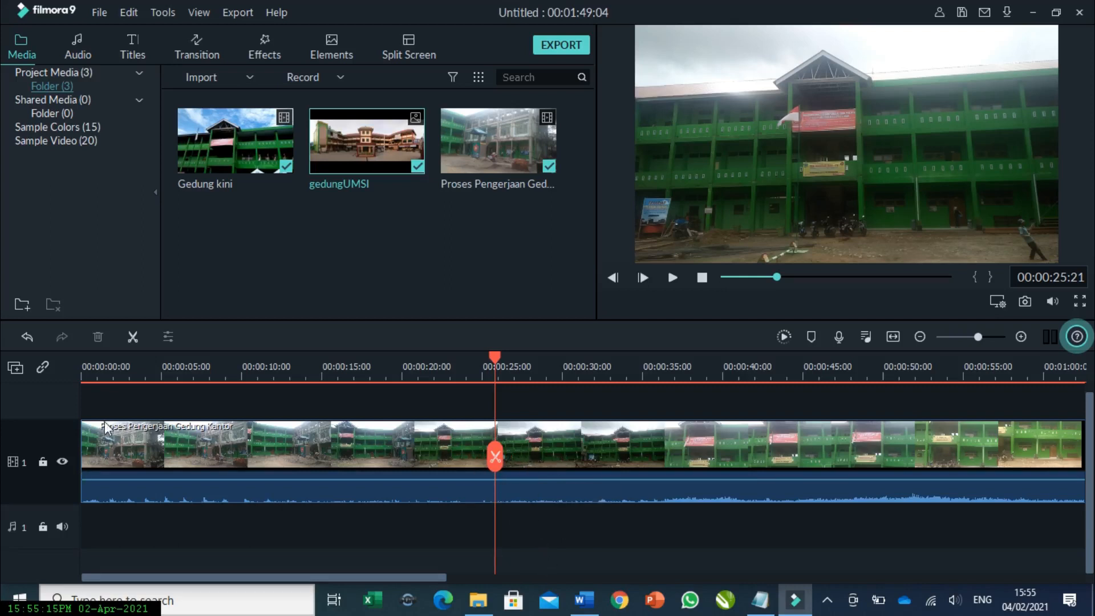
click(132, 338)
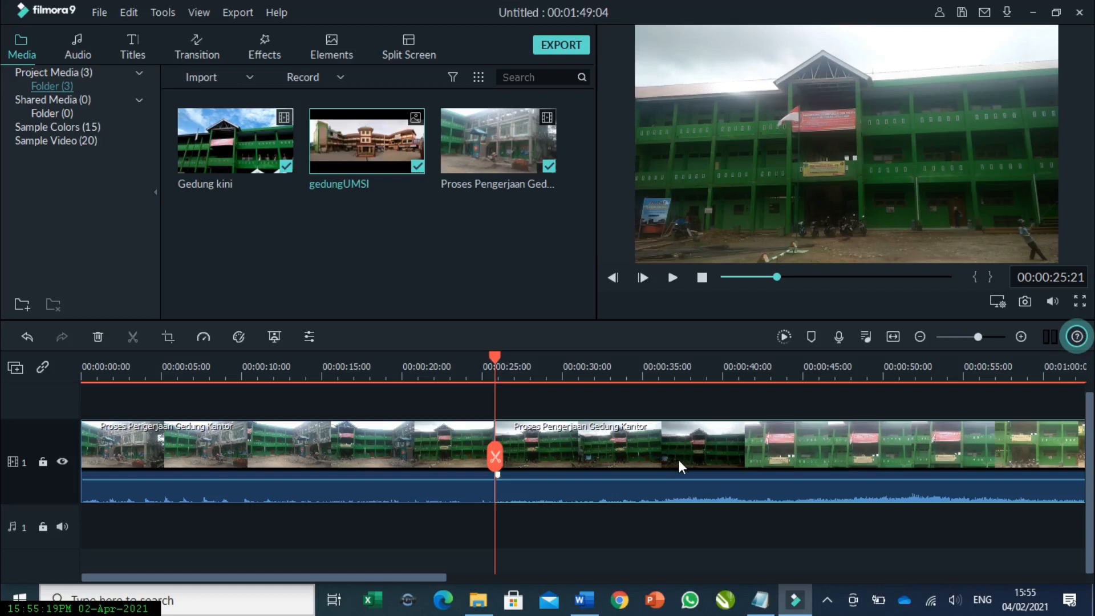
click(97, 337)
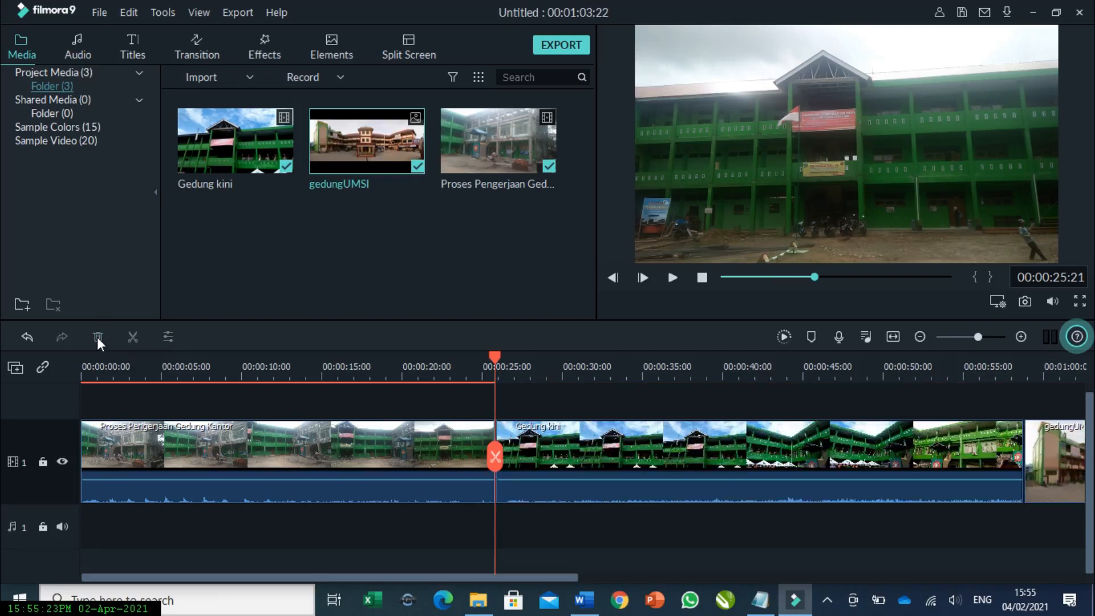
Split the Gedung kini clip at 00:00:51:13 and delete the part before the cut.
drag(492, 576, 547, 574)
drag(421, 366, 794, 435)
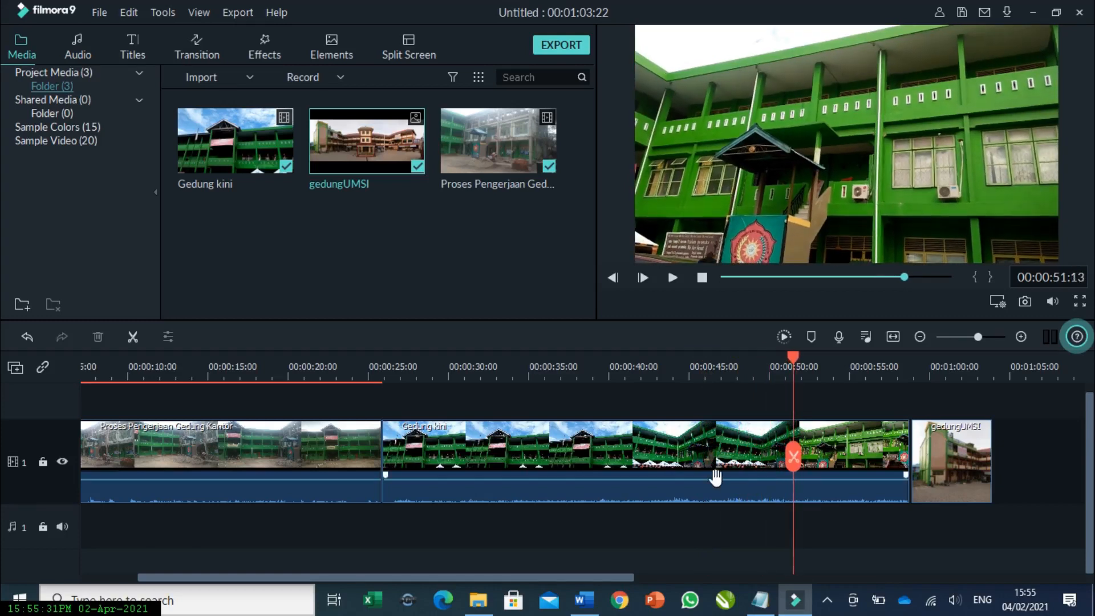
click(133, 337)
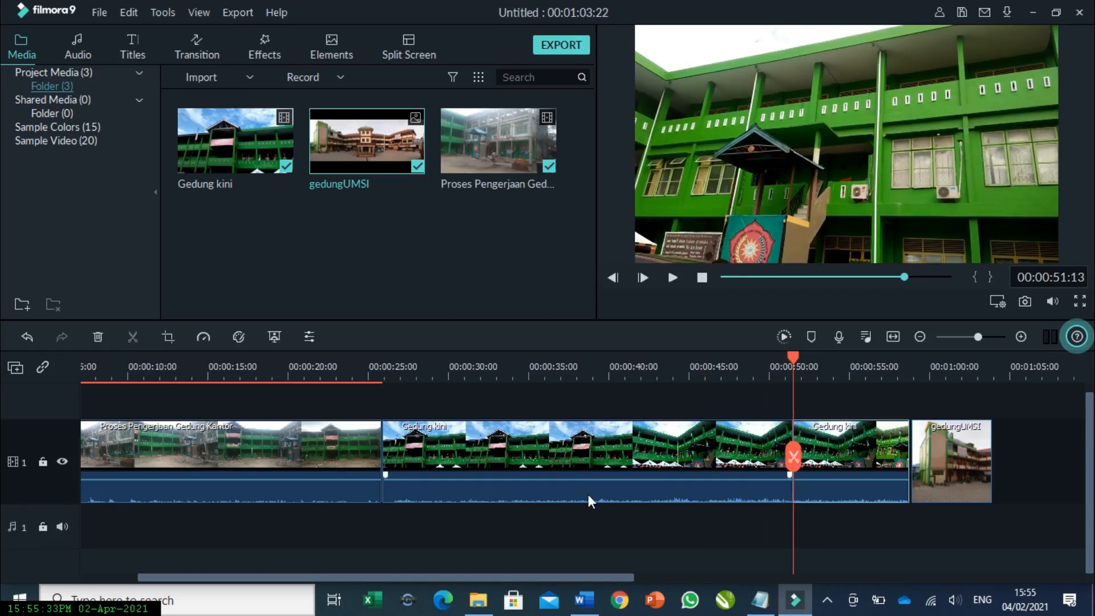
key(Delete)
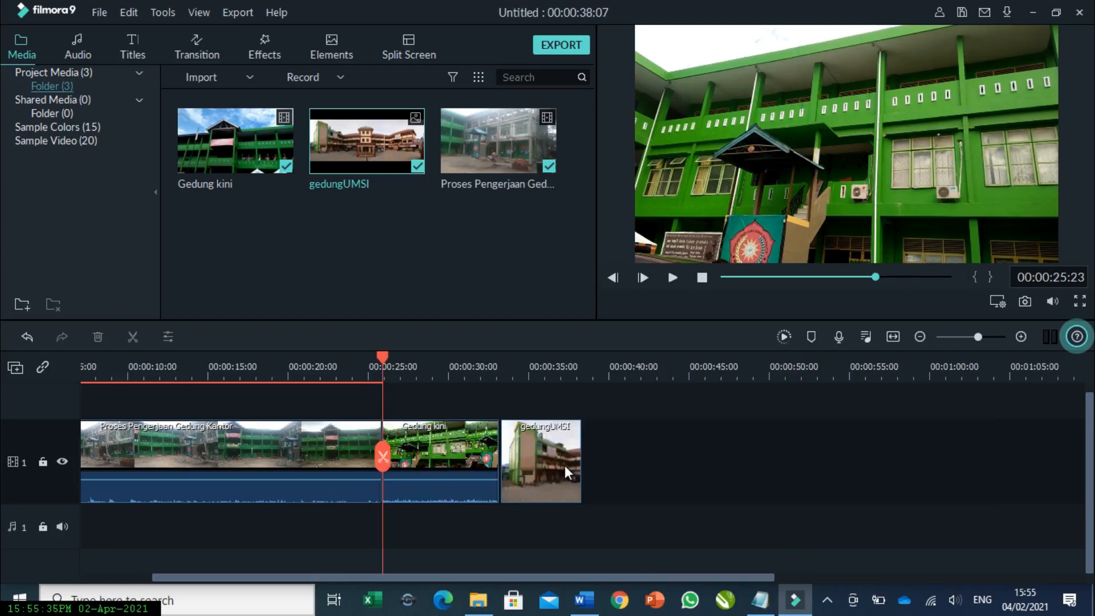
Move the gedungUMSI image flush against the end of the Gedung kini clip and return the playhead to 00:00:00:00.
drag(536, 467, 532, 462)
drag(619, 577, 548, 578)
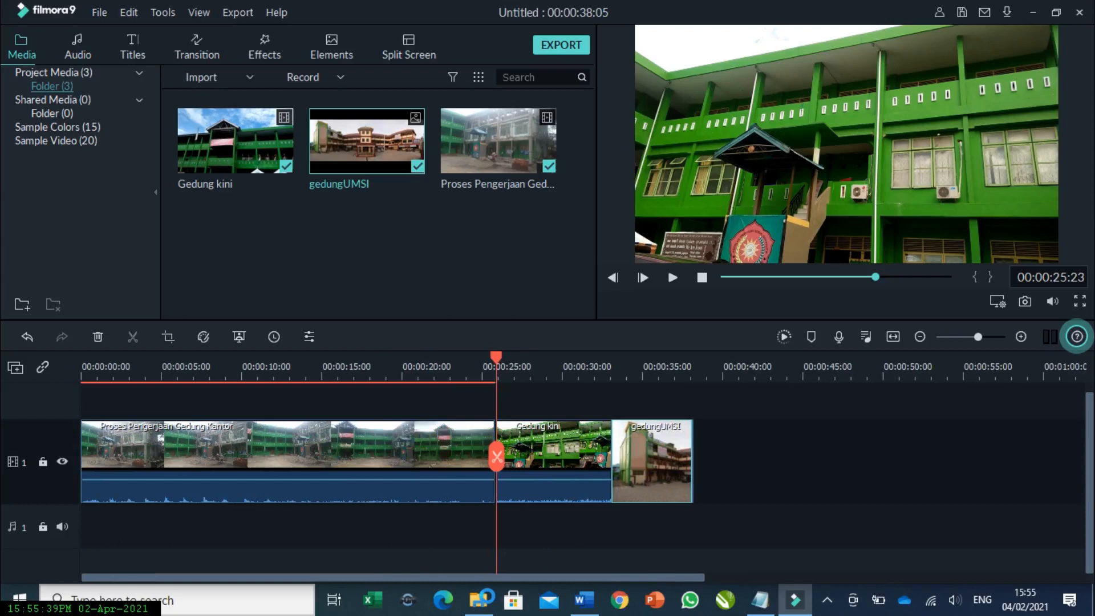
drag(494, 359, 1, 405)
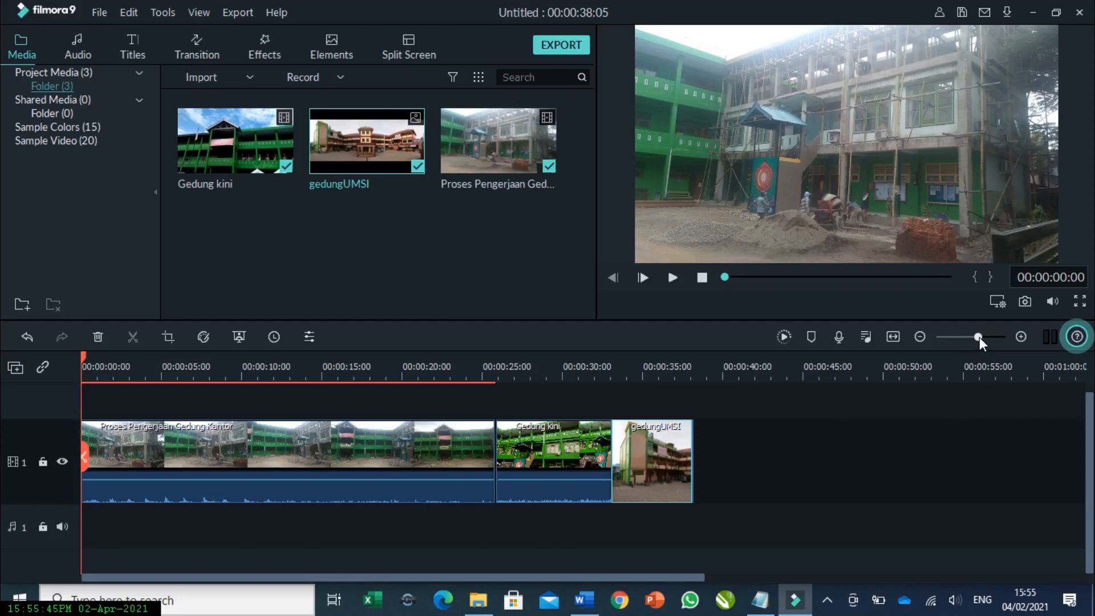
click(1021, 337)
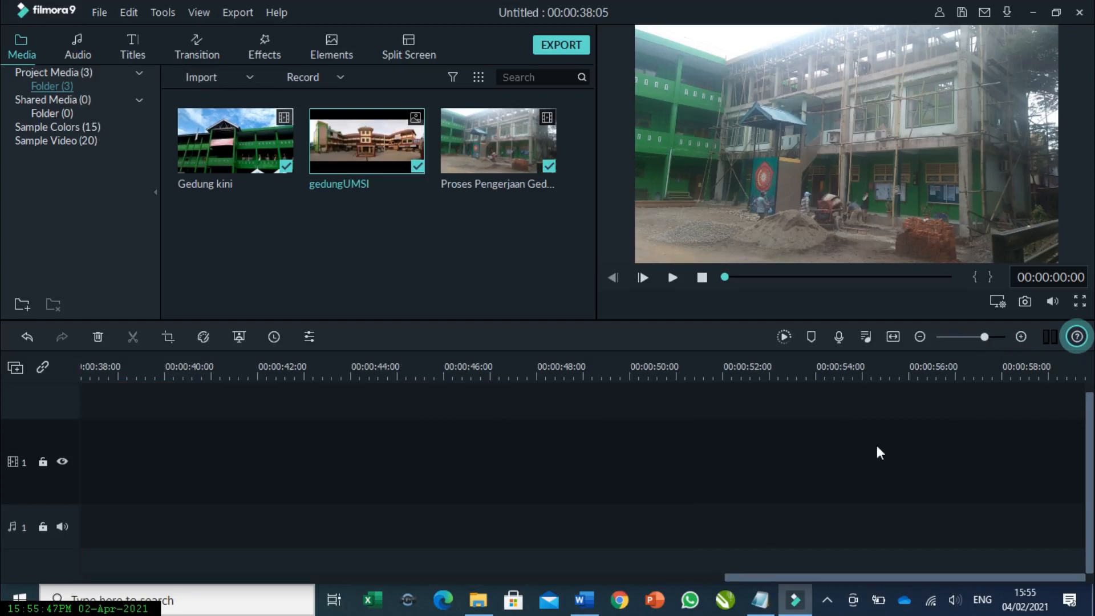
drag(841, 576, 179, 562)
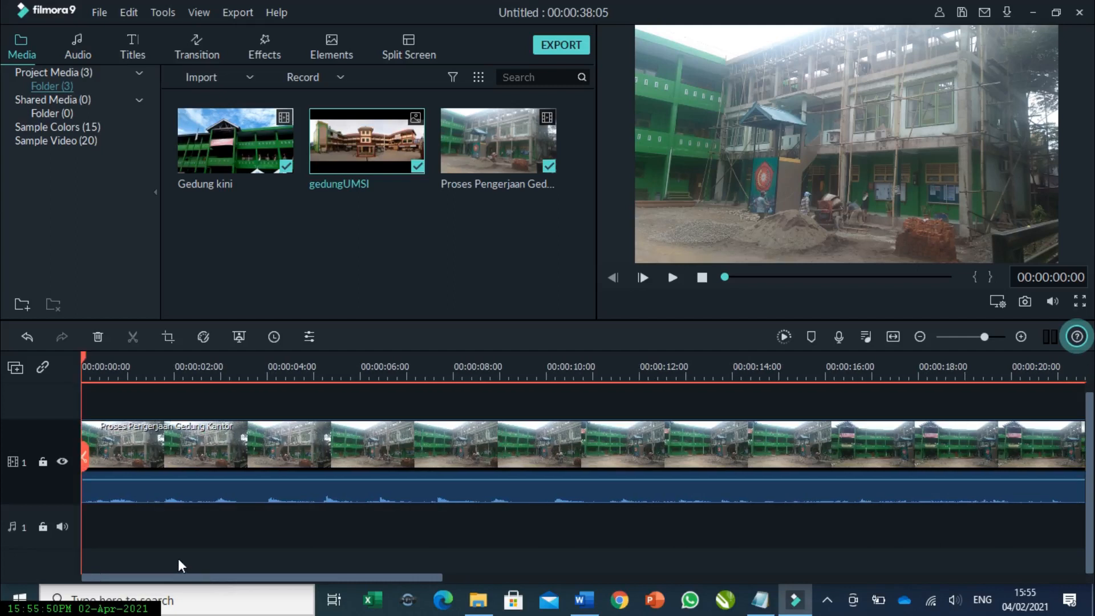
click(919, 336)
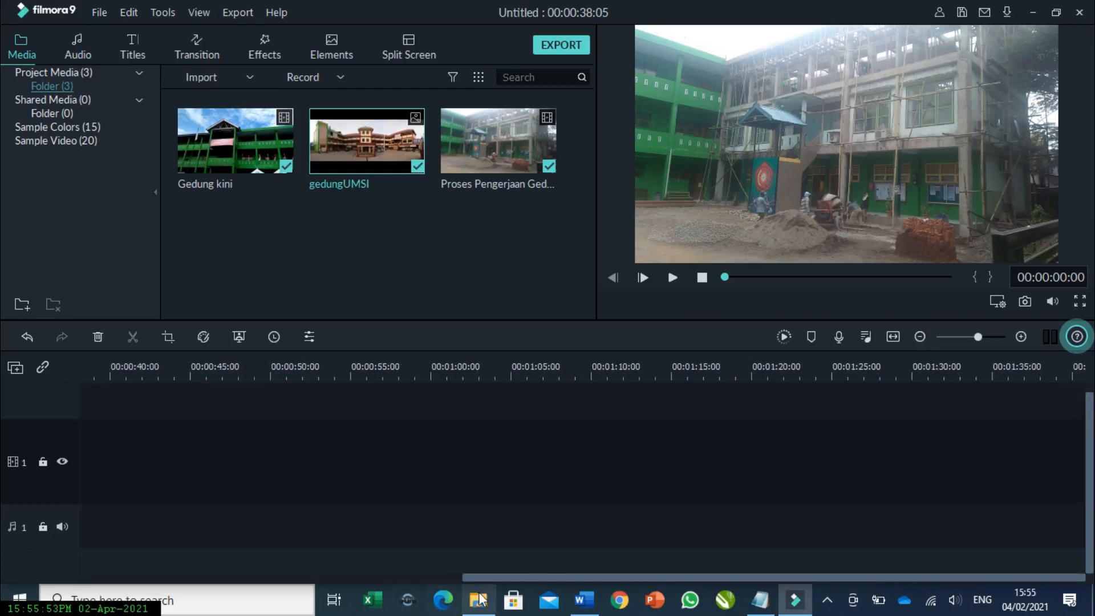
drag(486, 576, 106, 569)
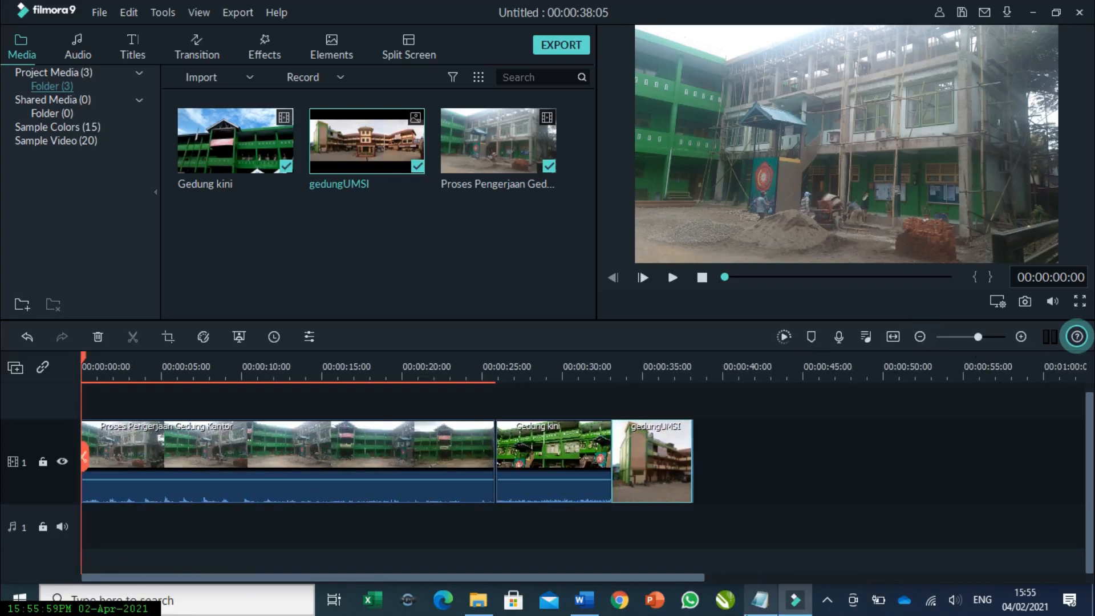
mouse_move(772, 597)
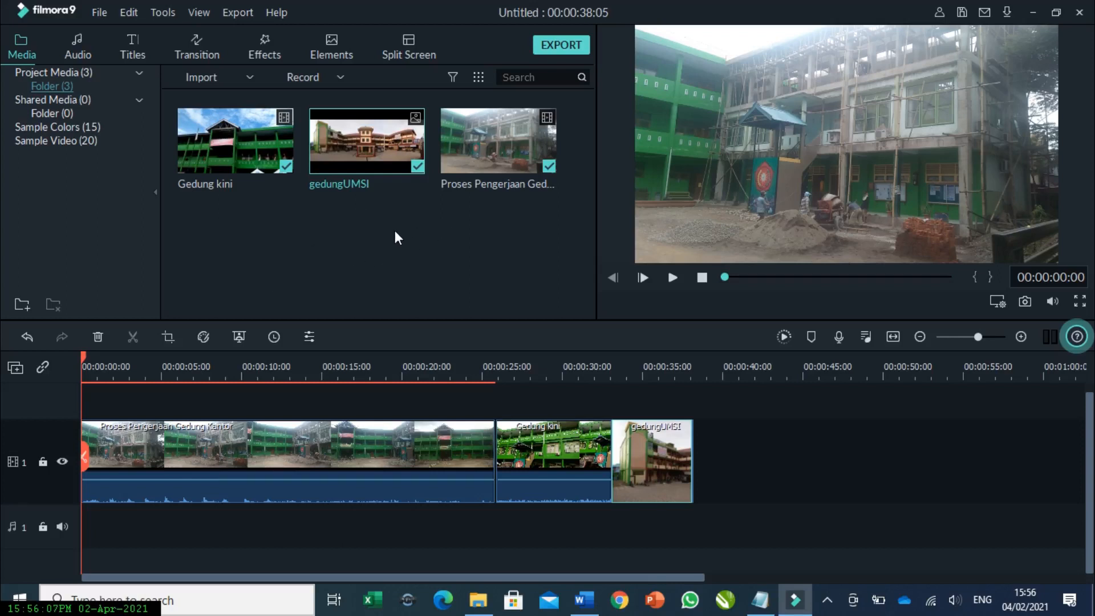
Add the Living Pulse - Go Goes music to the audio track from the timeline start and play a short preview.
click(80, 46)
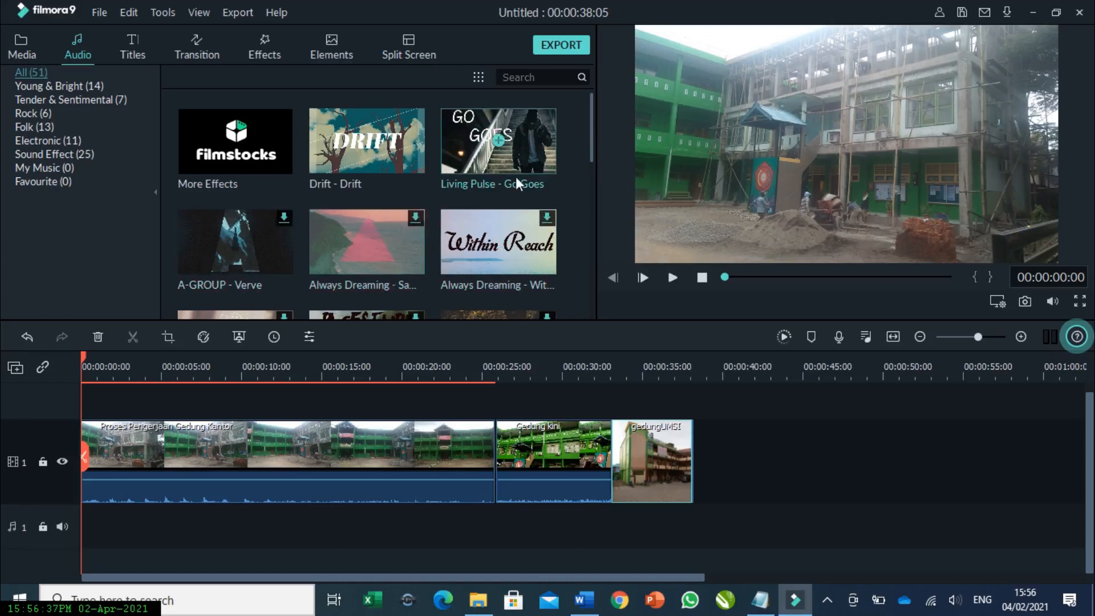
click(500, 143)
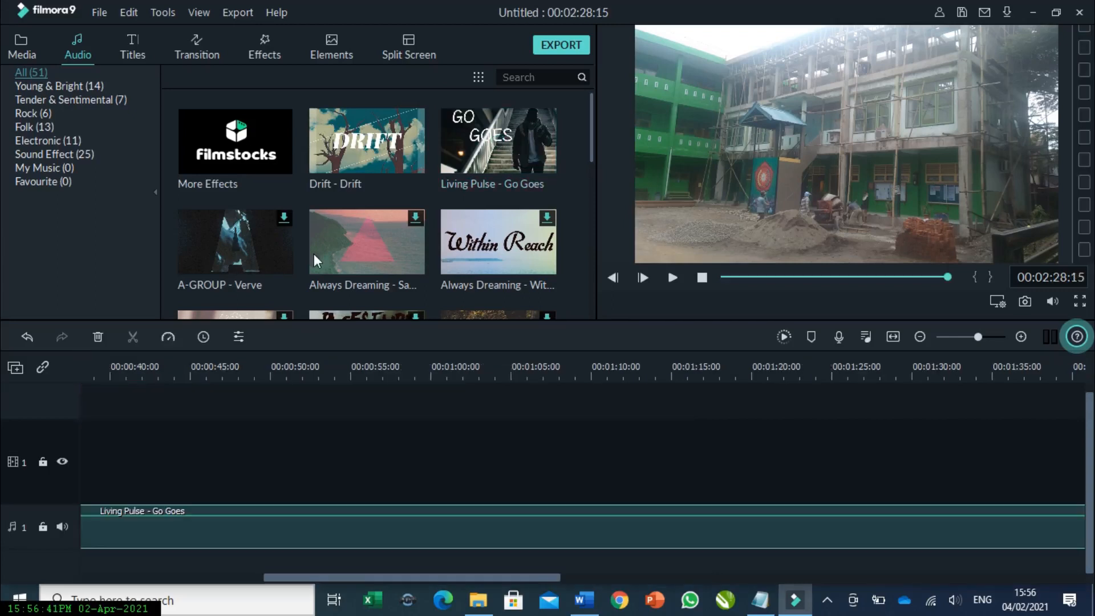
drag(451, 577, 270, 577)
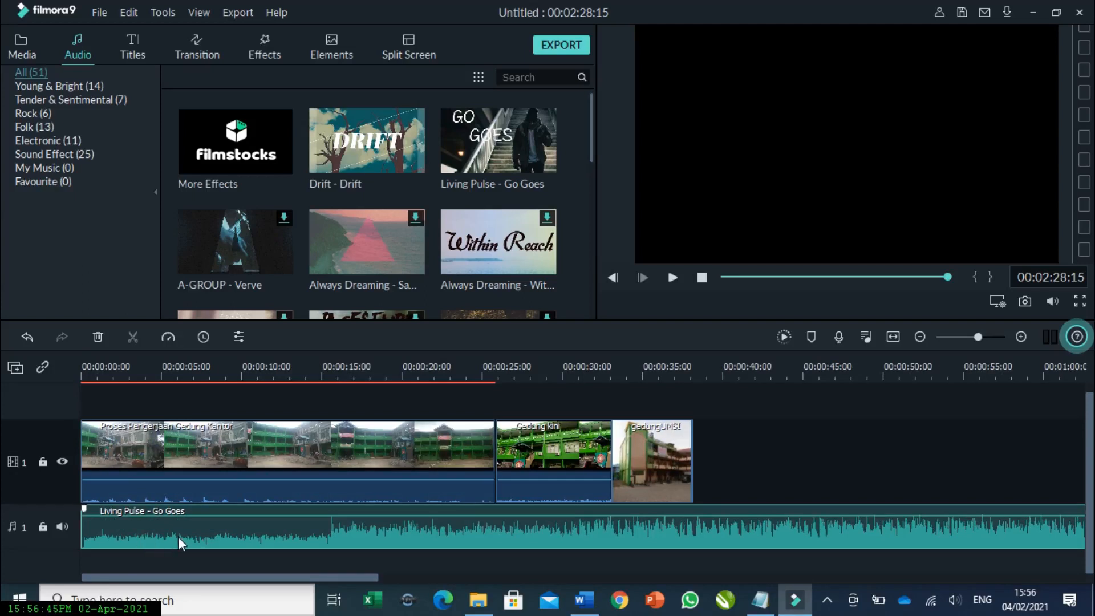
click(672, 278)
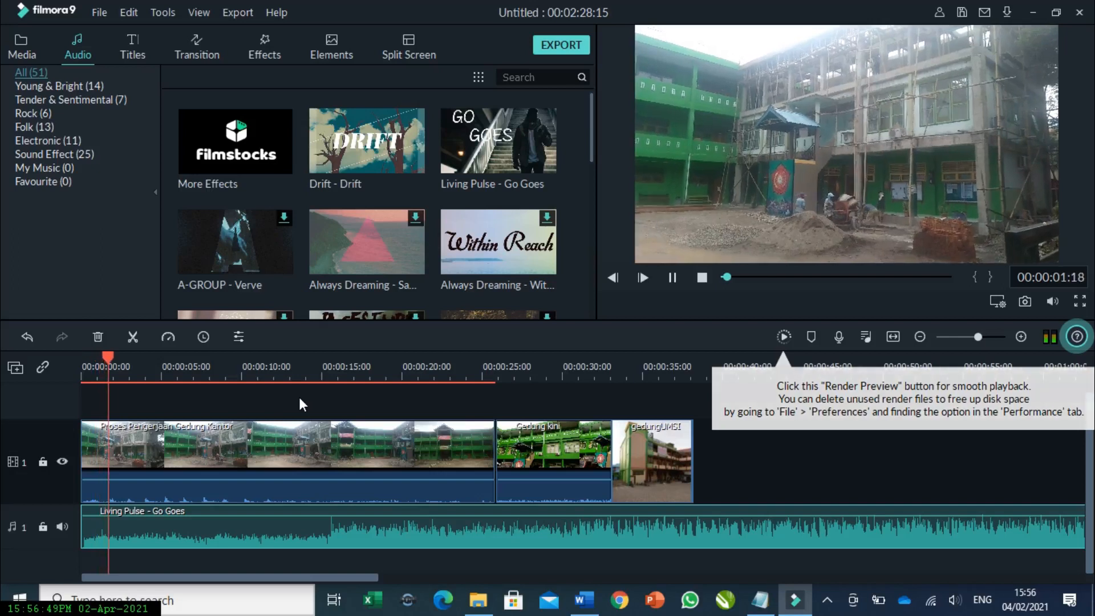
click(701, 278)
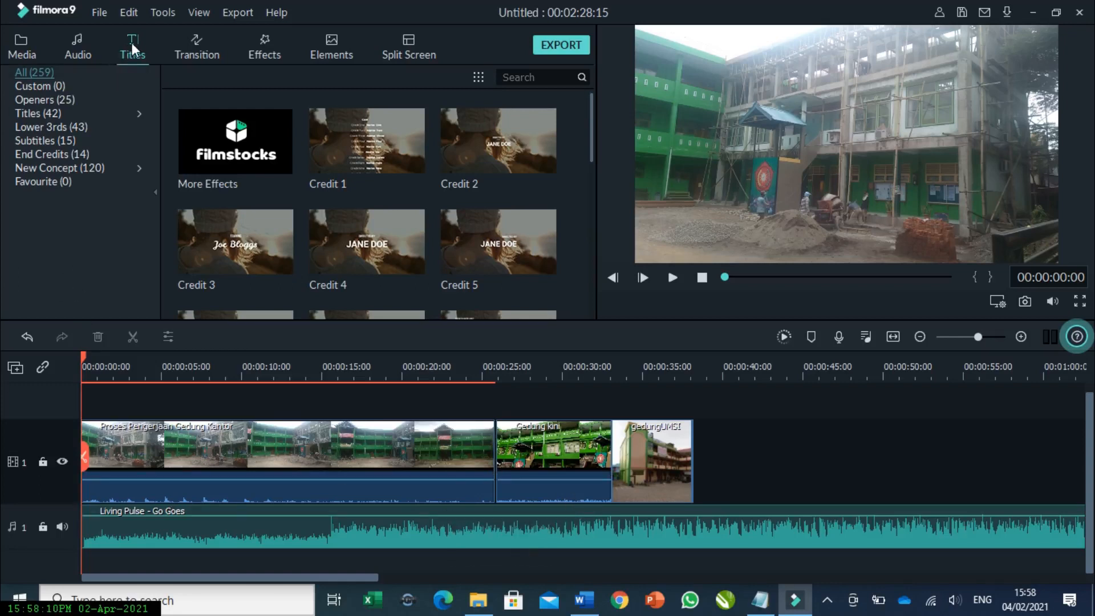
Add the Opener 18 title on a track above the video at the start of the timeline.
click(40, 99)
mouse_move(594, 115)
mouse_down()
mouse_move(605, 289)
mouse_move(584, 197)
mouse_move(592, 111)
mouse_up()
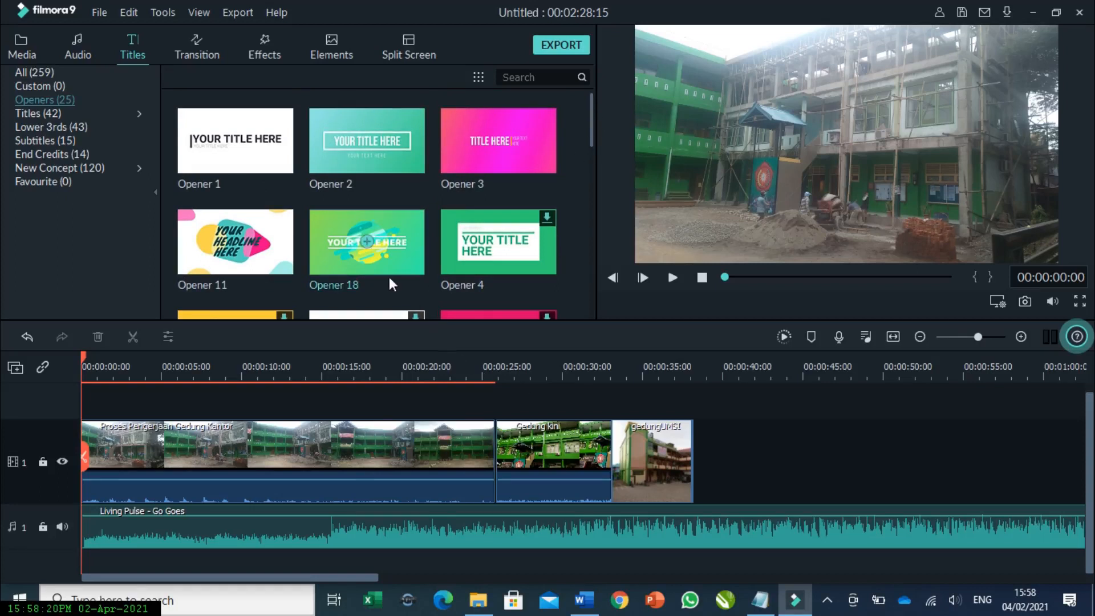
click(364, 238)
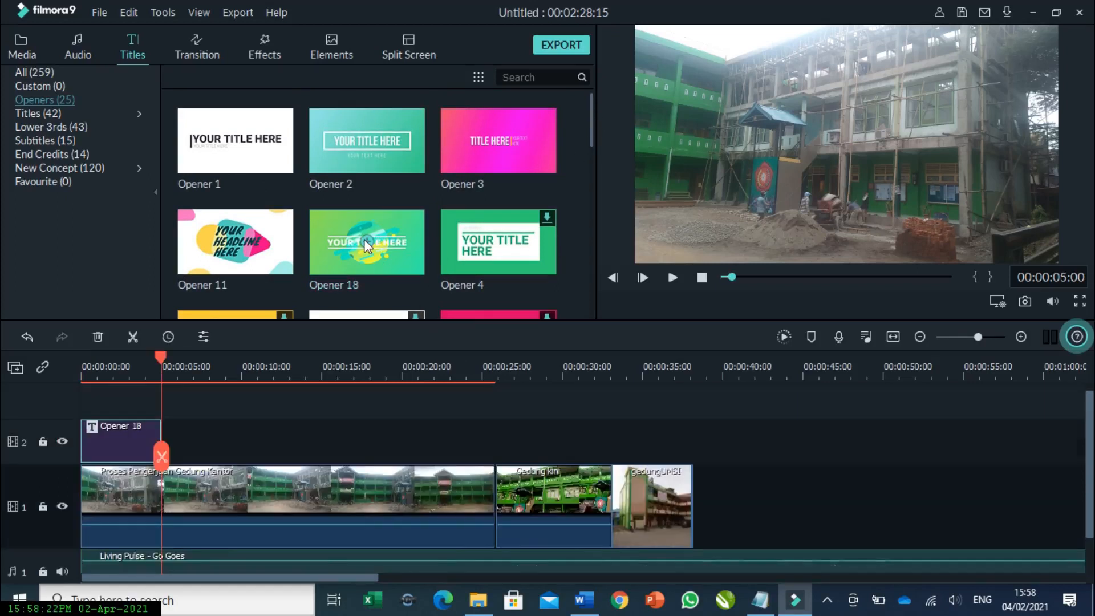
Play the timeline from 00:00:00:00 to preview the Opener 18 title over the video.
scroll(346, 492, down, 1)
scroll(326, 460, up, 2)
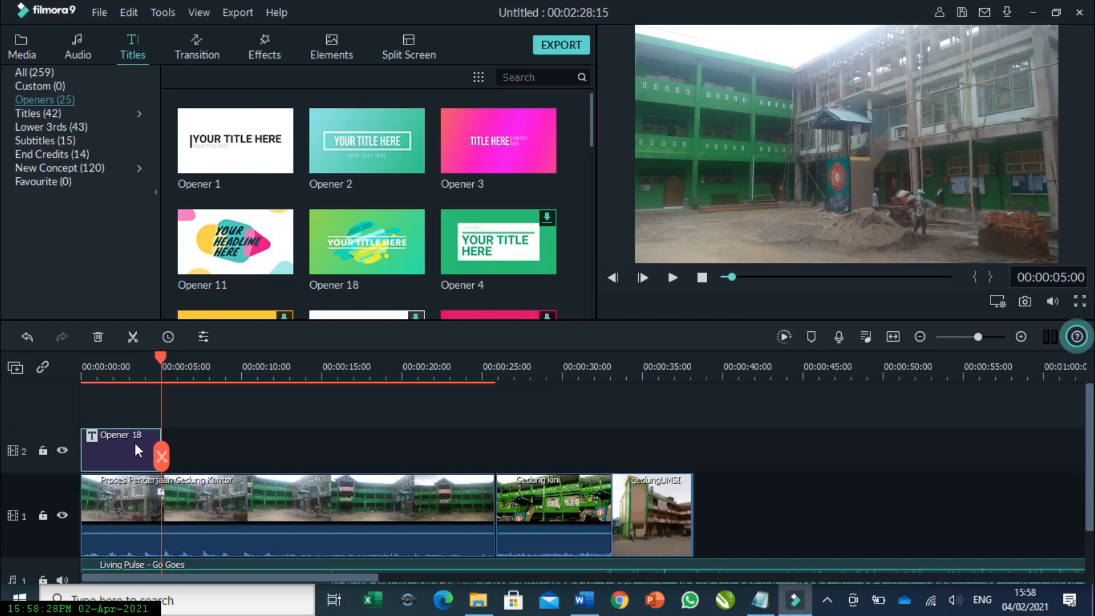
drag(163, 357, 74, 359)
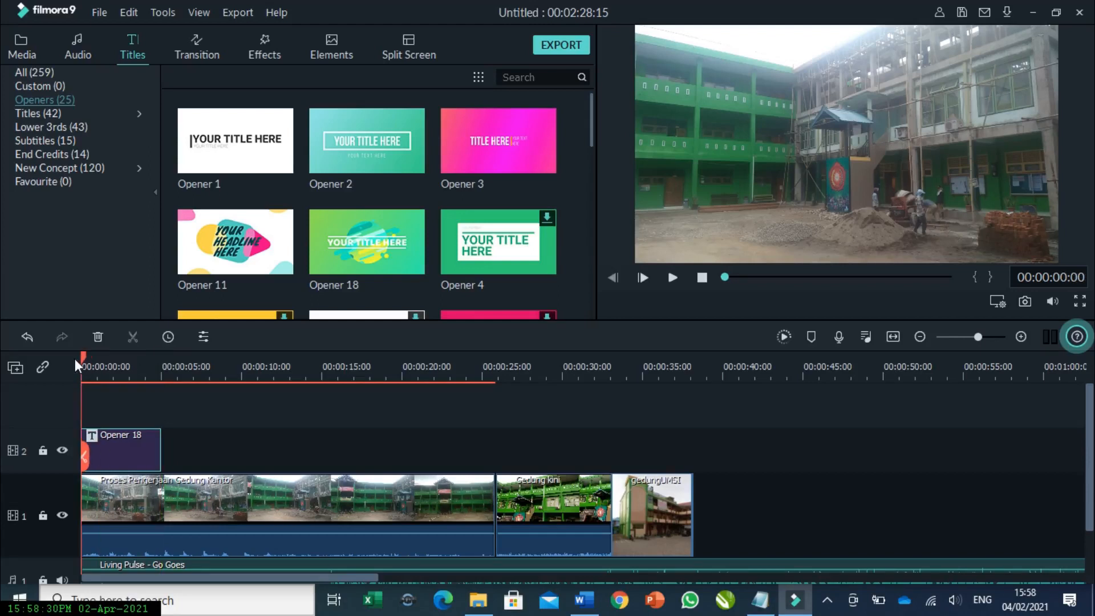
click(673, 277)
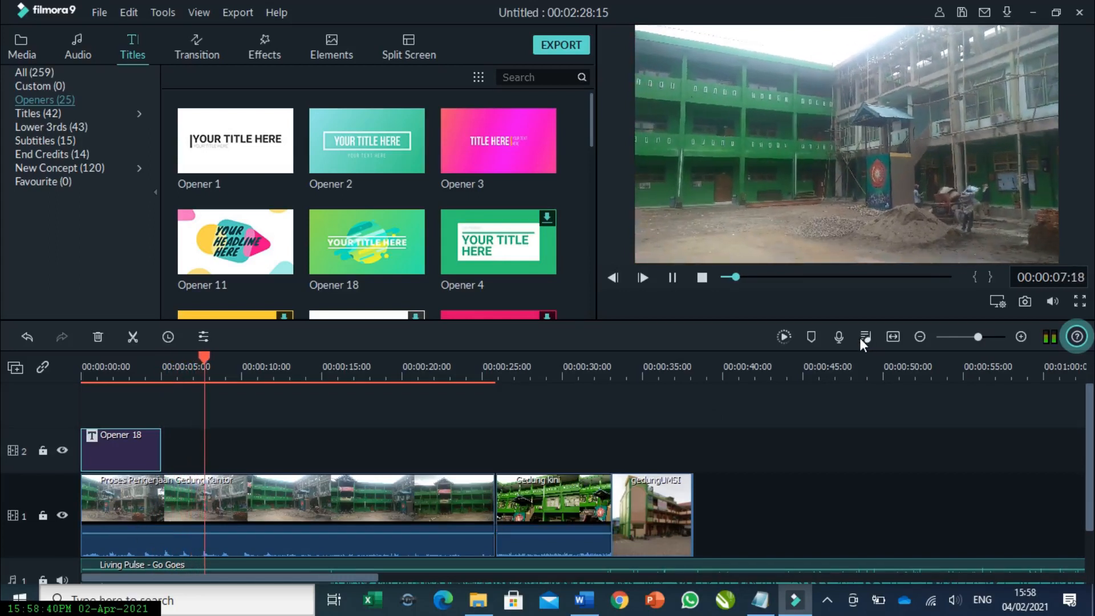
click(672, 278)
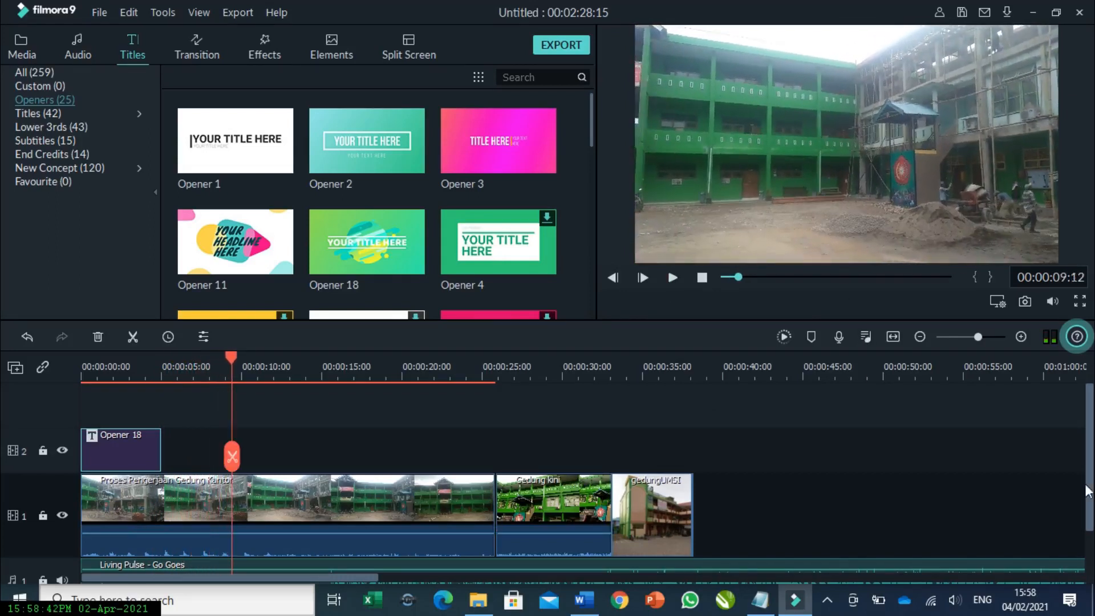
Insert the Opener 18 title into video track 1 ahead of the Proses Pengerjaan Gedung Kantor clip and preview it from the start.
scroll(1089, 456, down, 1)
drag(113, 406, 79, 457)
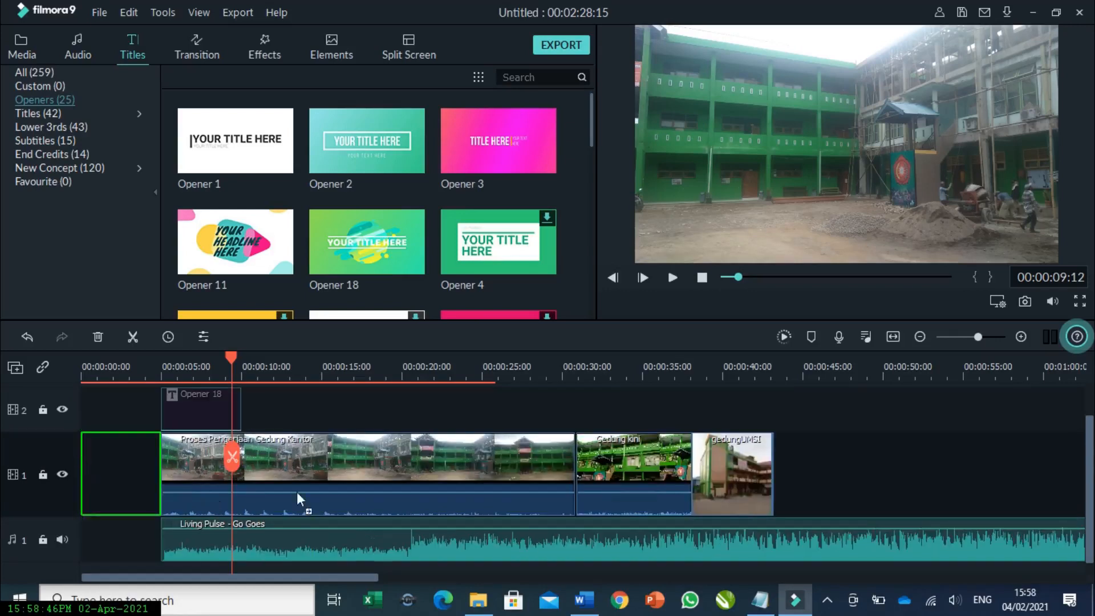
drag(297, 498, 129, 457)
drag(158, 355, 77, 361)
click(672, 280)
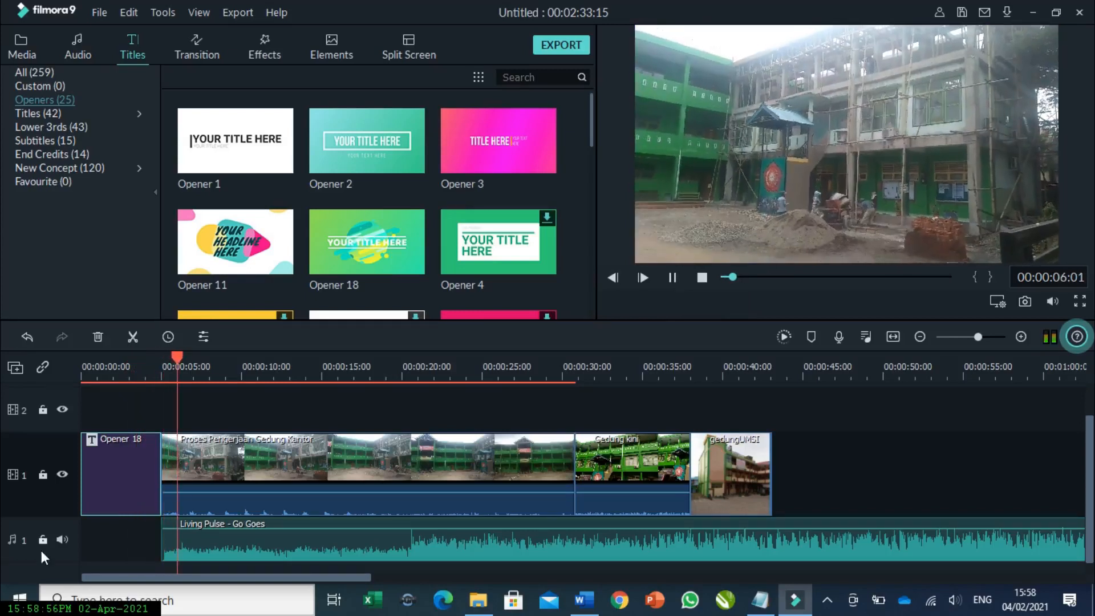
click(673, 277)
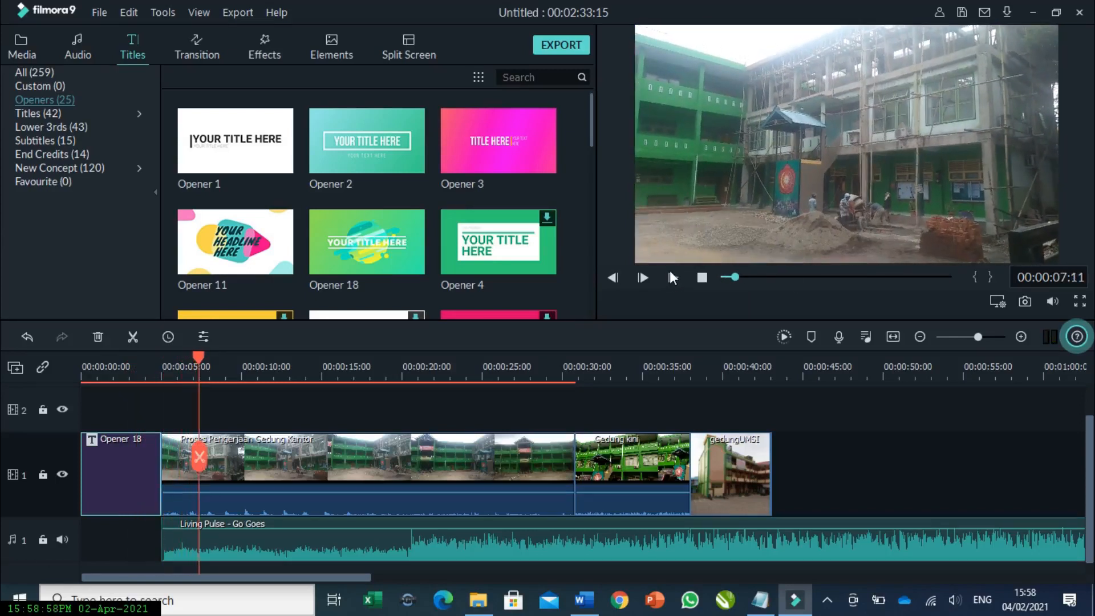
Replace the Opener 18 placeholder title text with "Gedung UMSi Dahulu & Kini".
double_click(118, 471)
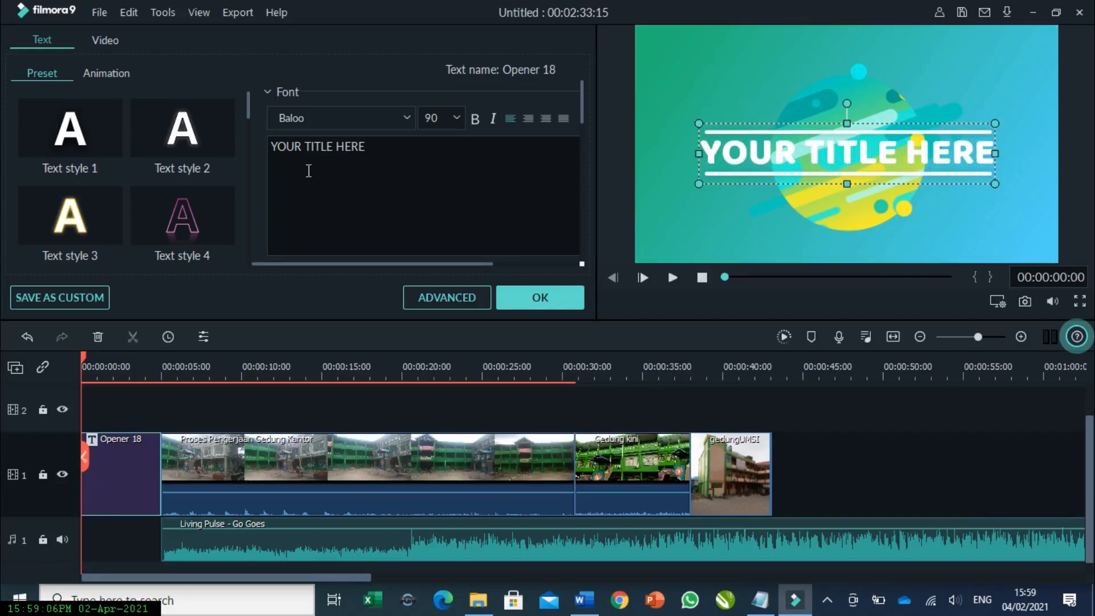
drag(375, 147, 257, 151)
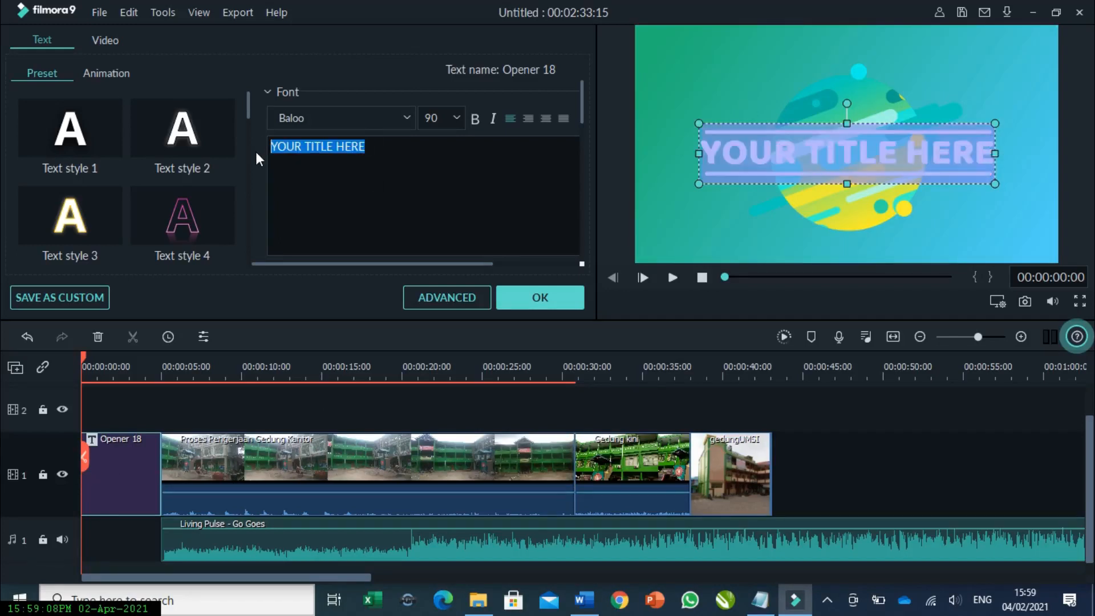
key(BackSpace)
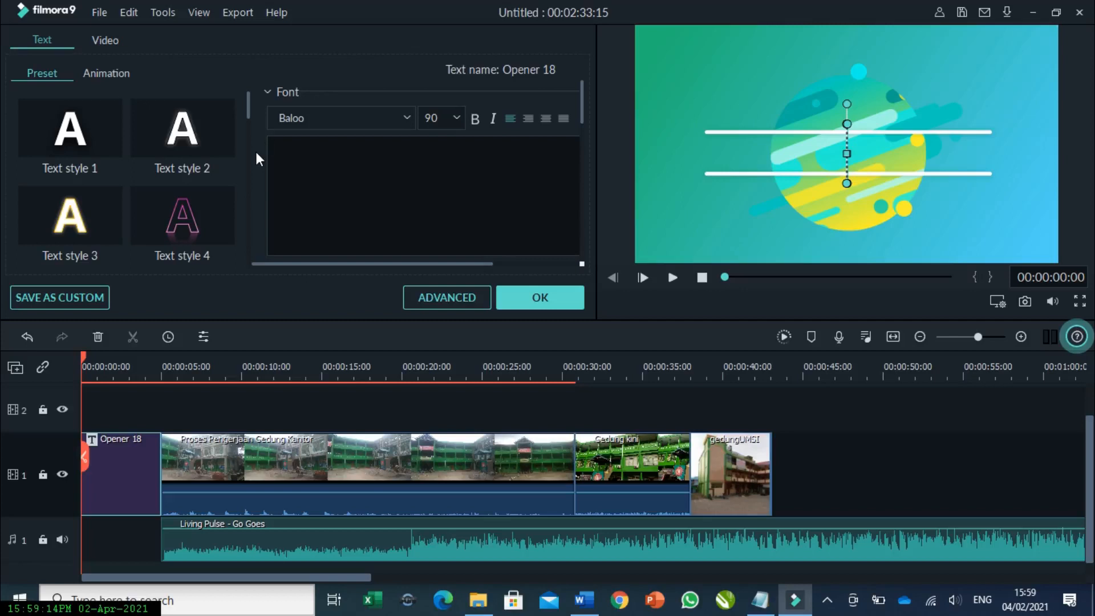
text(U)
key(BackSpace)
text(Gedung)
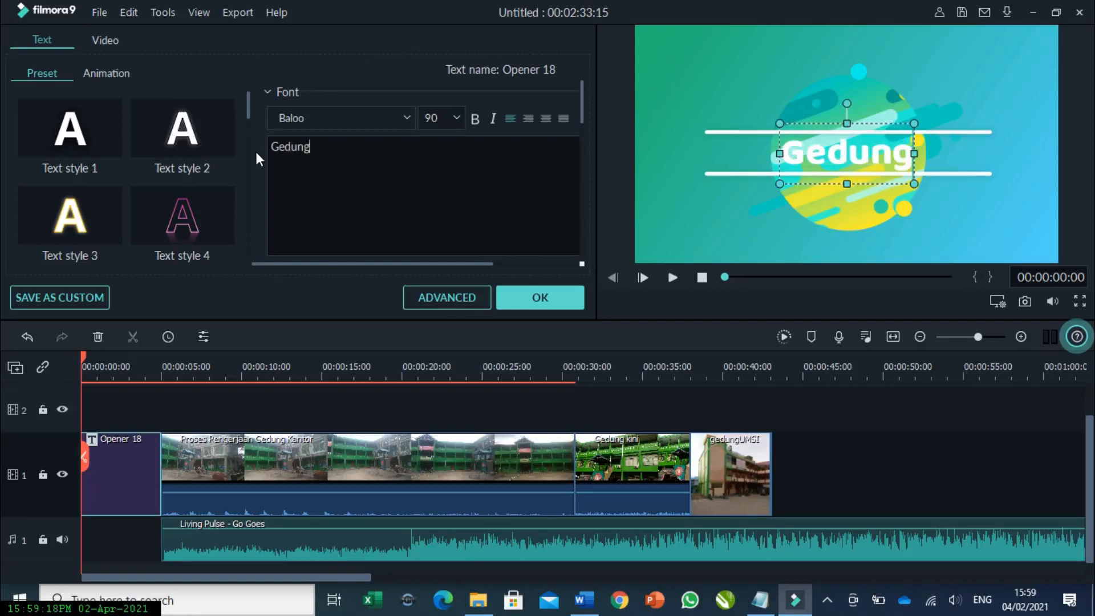
text( UMSi Dahulu )
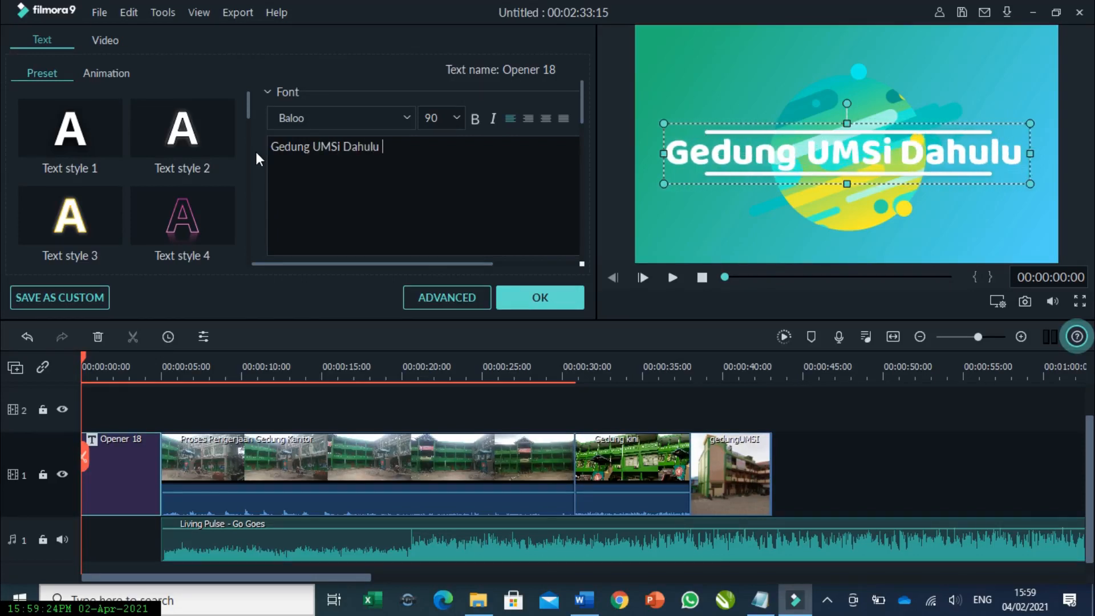
text(& kini)
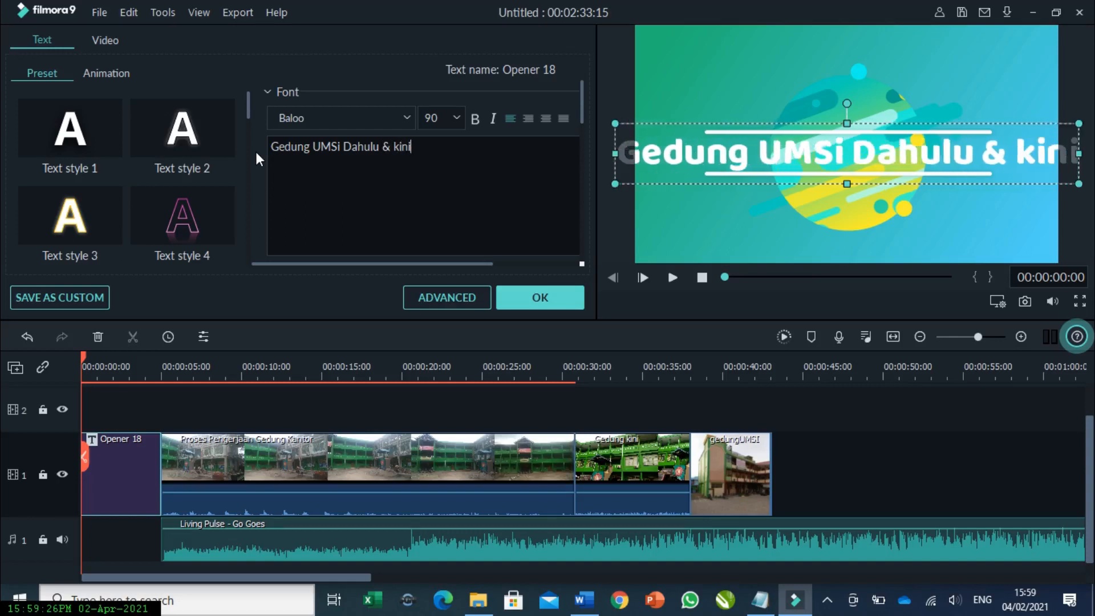
key(BackSpace)
text(K)
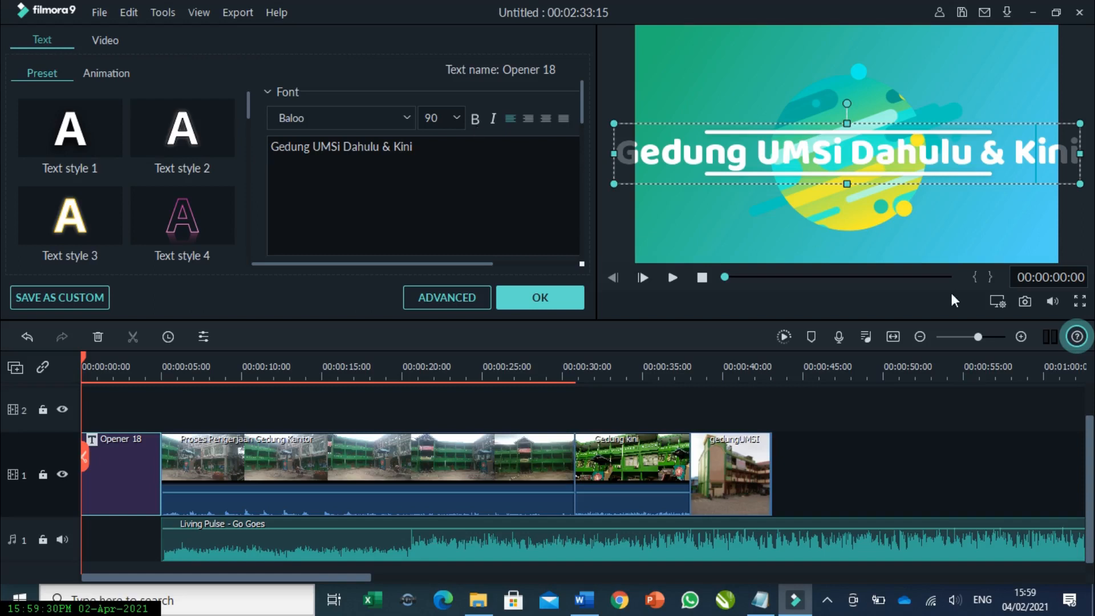
Reduce the opener title's font size to 56 so the text fits between the two white lines.
click(459, 116)
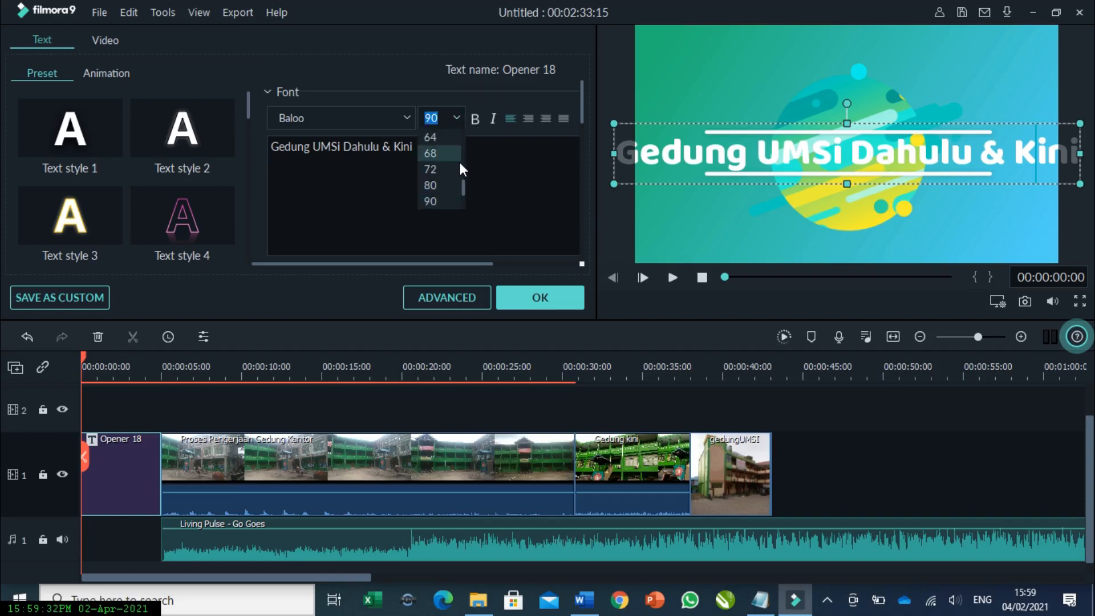
click(444, 154)
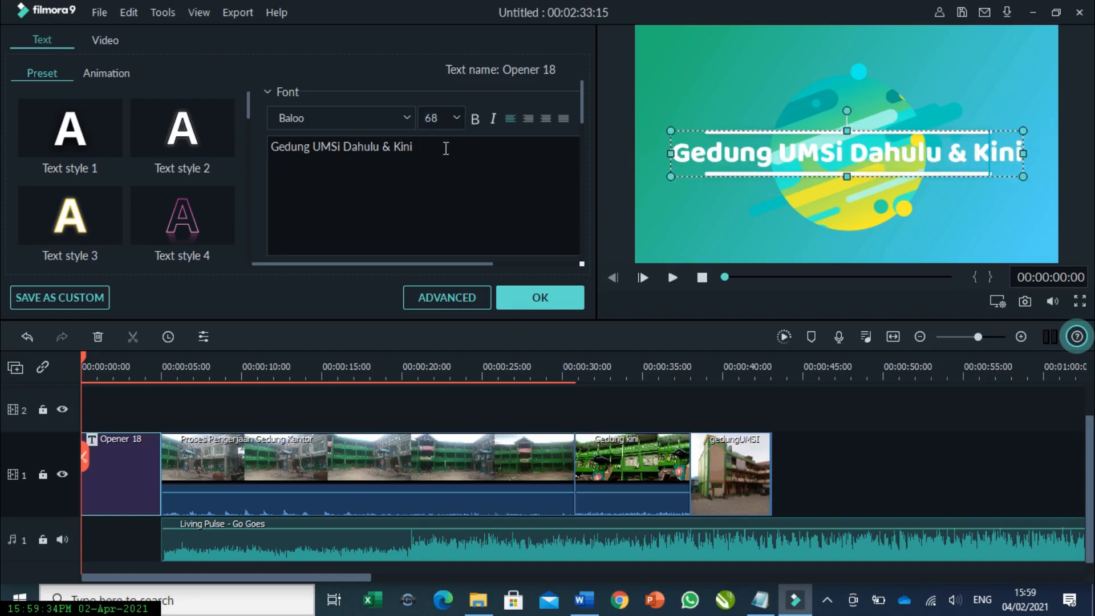
click(457, 118)
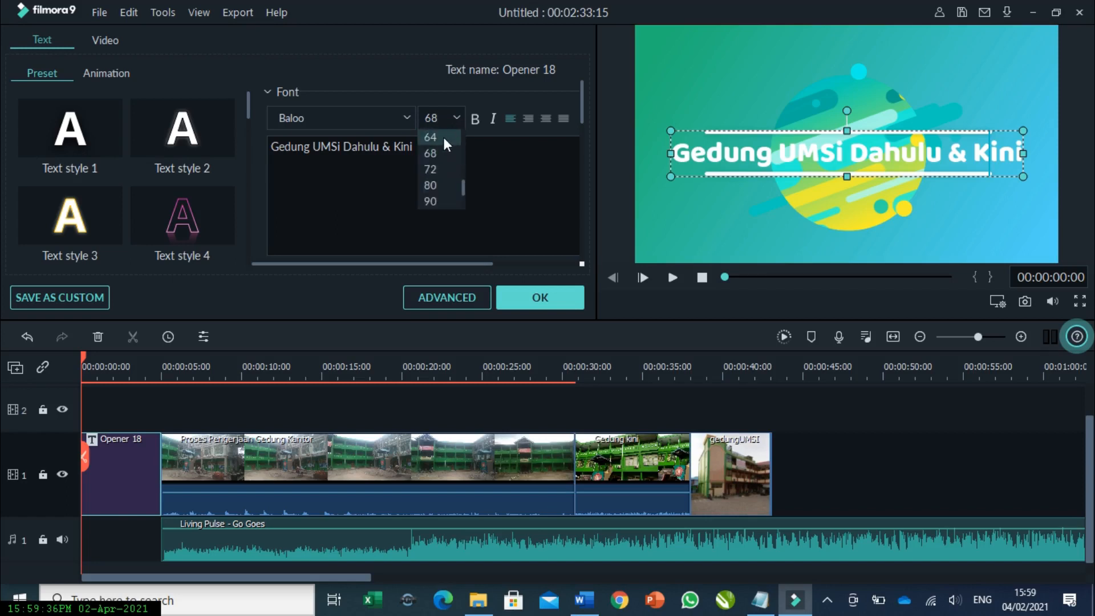
click(443, 137)
click(454, 118)
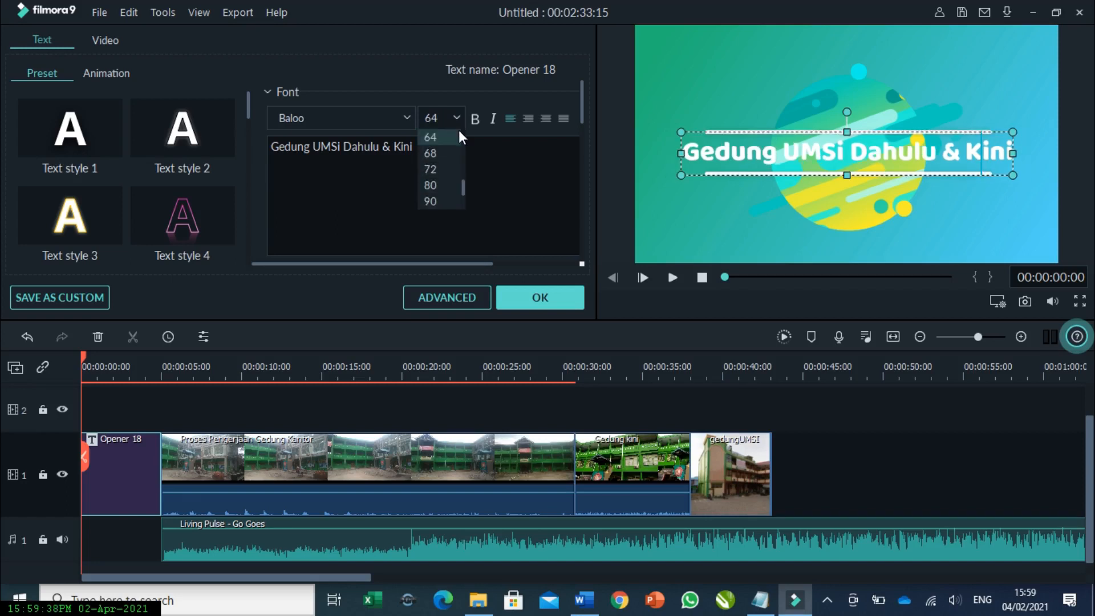
scroll(447, 153, up, 2)
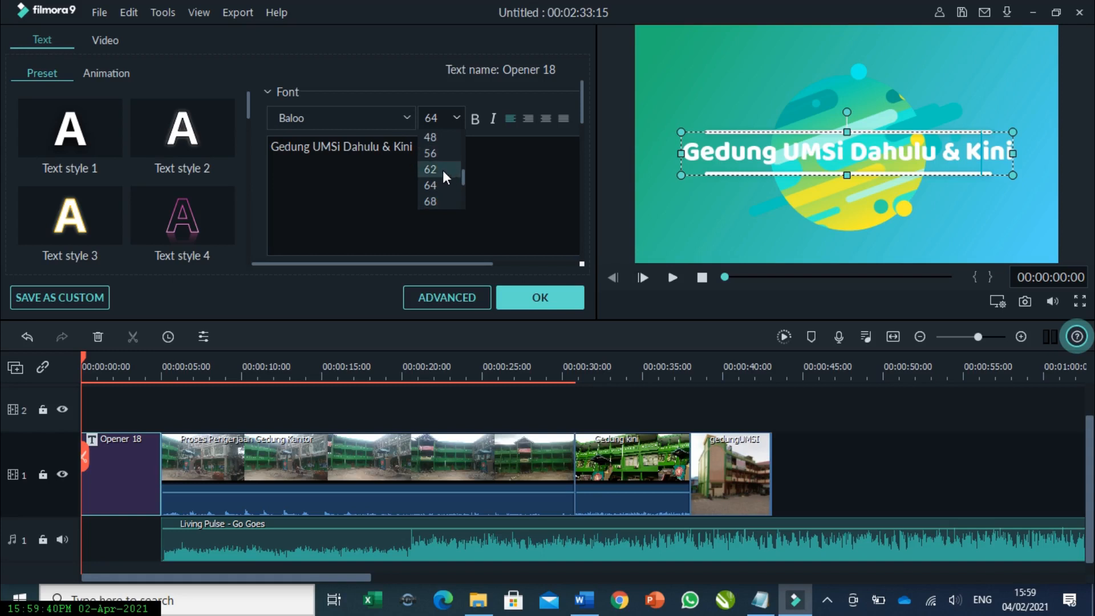
click(442, 153)
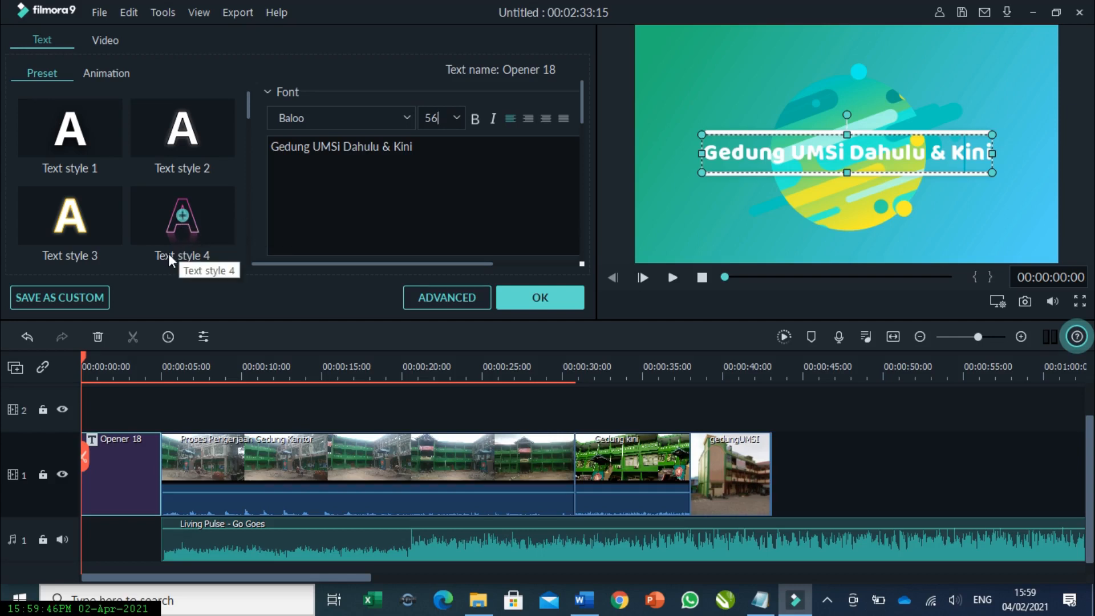
Apply the Text style 9 preset to the opener title, confirm the edit and preview the opener.
double_click(179, 212)
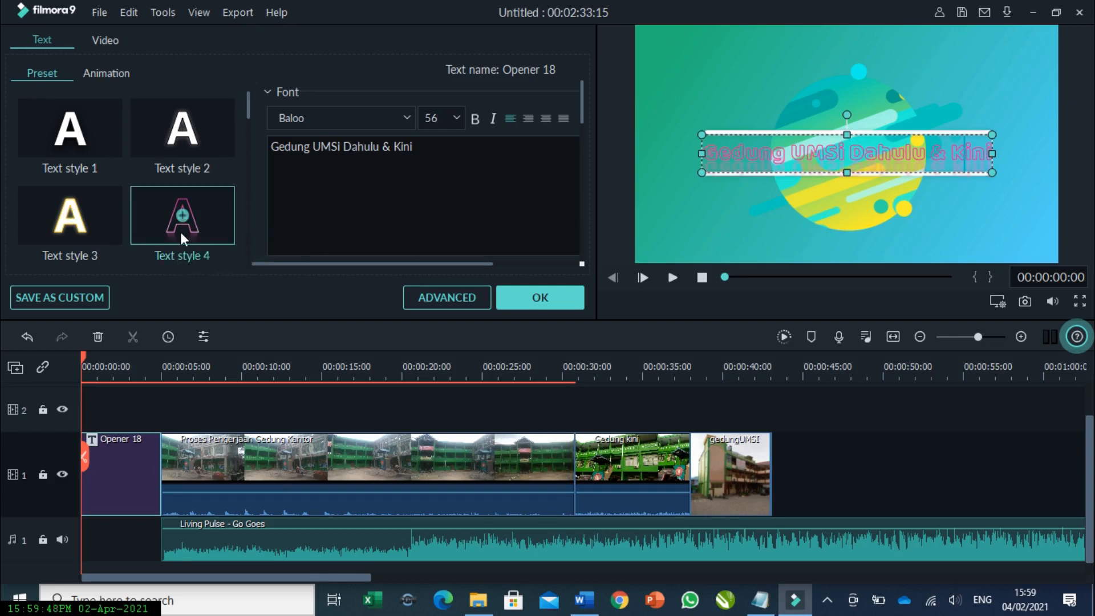
scroll(180, 232, down, 2)
double_click(70, 130)
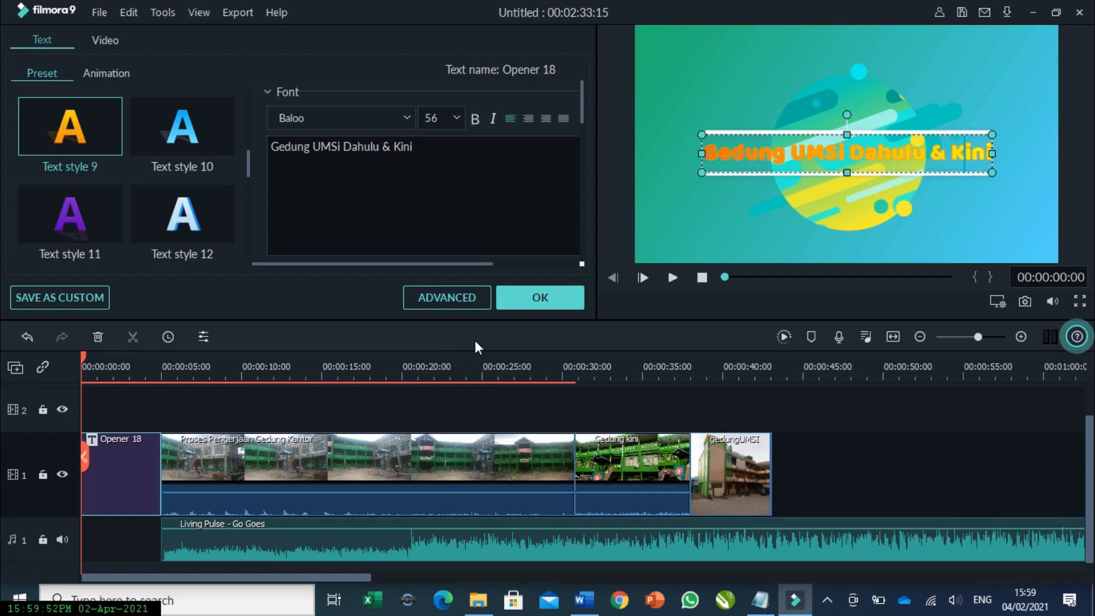
click(544, 299)
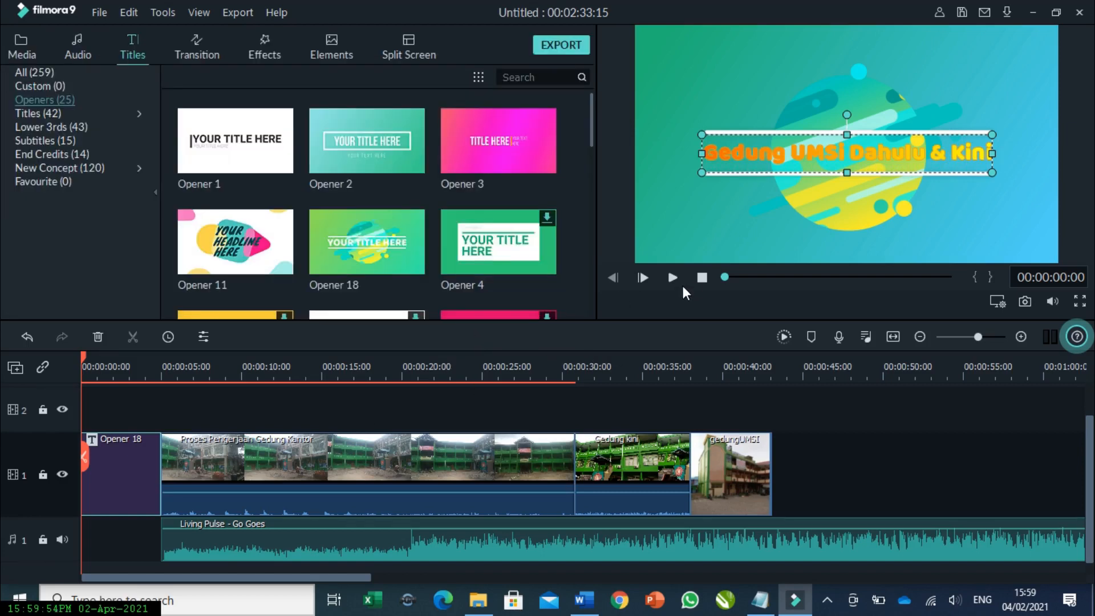
click(672, 278)
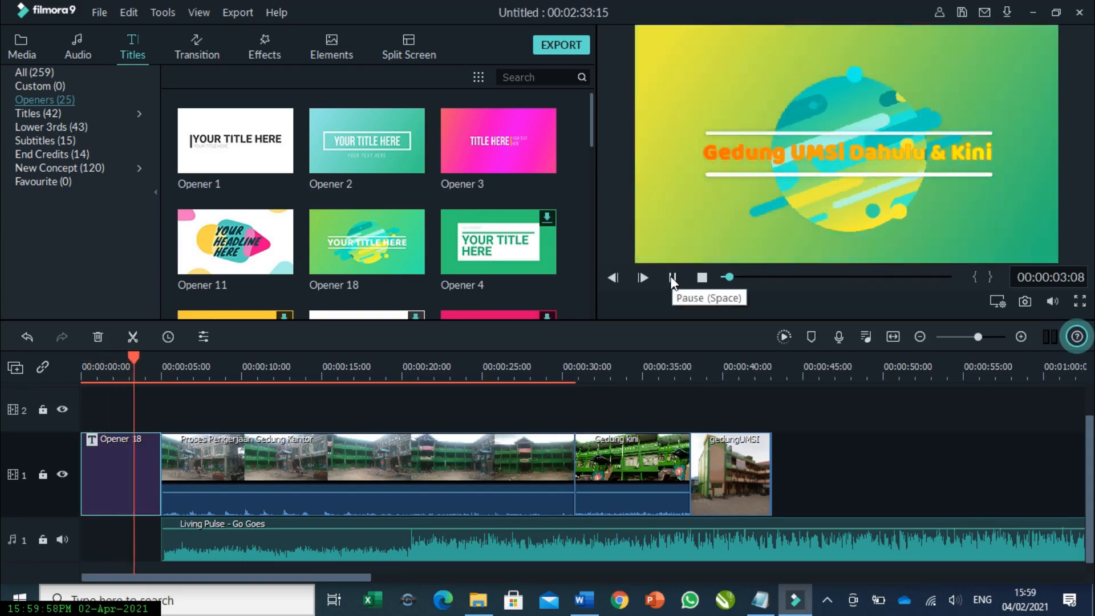
click(673, 278)
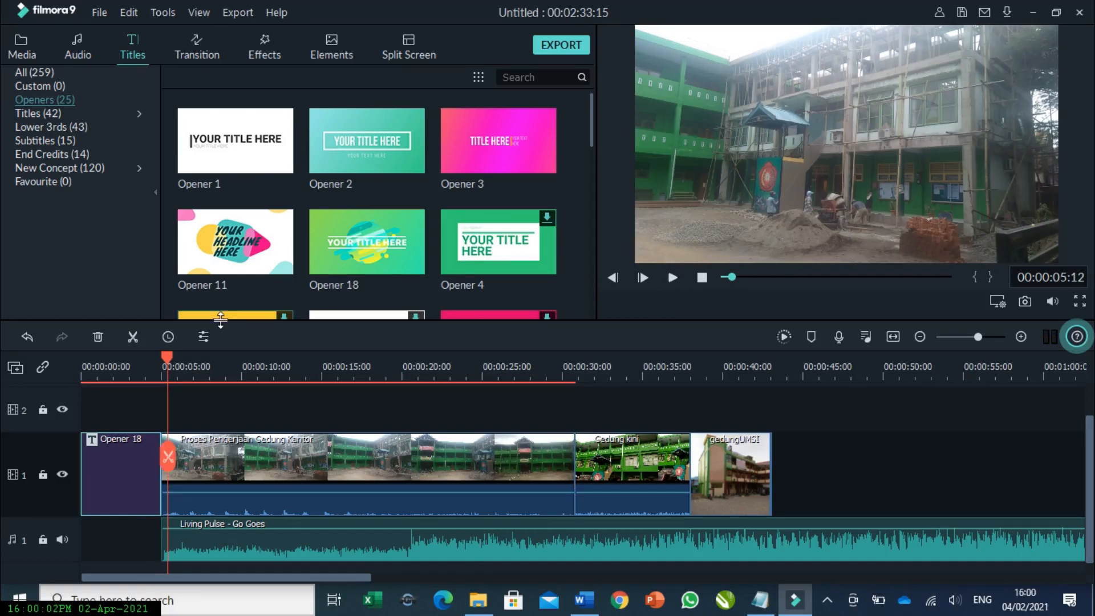
Add the Plain Shape 1 transition between the Opener 18 title and the Proses Pengerjaan Gedung Kantor clip, and preview it.
click(194, 46)
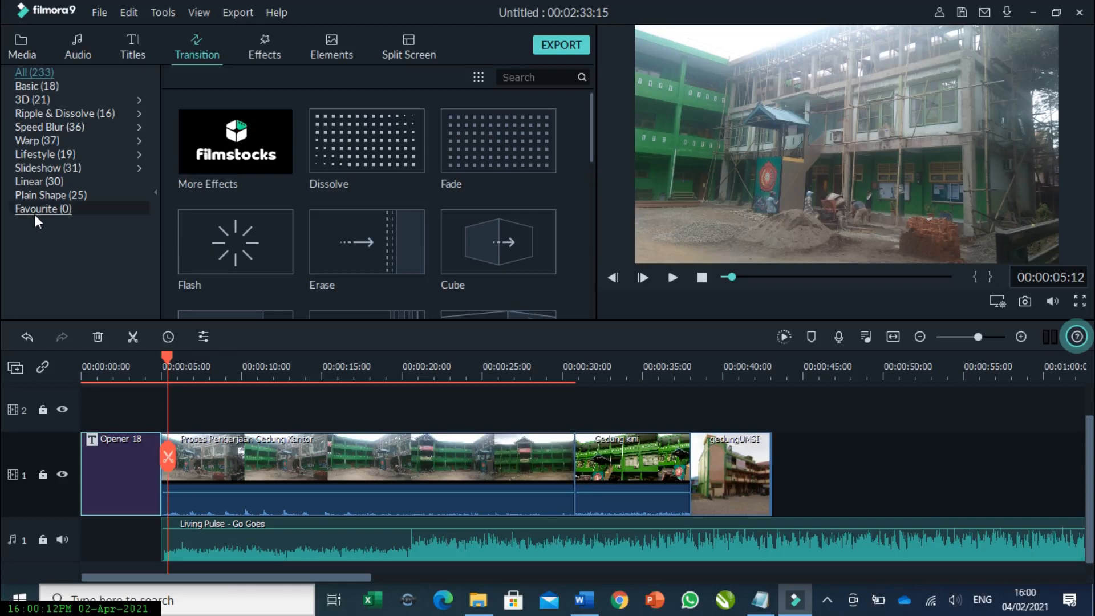
click(47, 167)
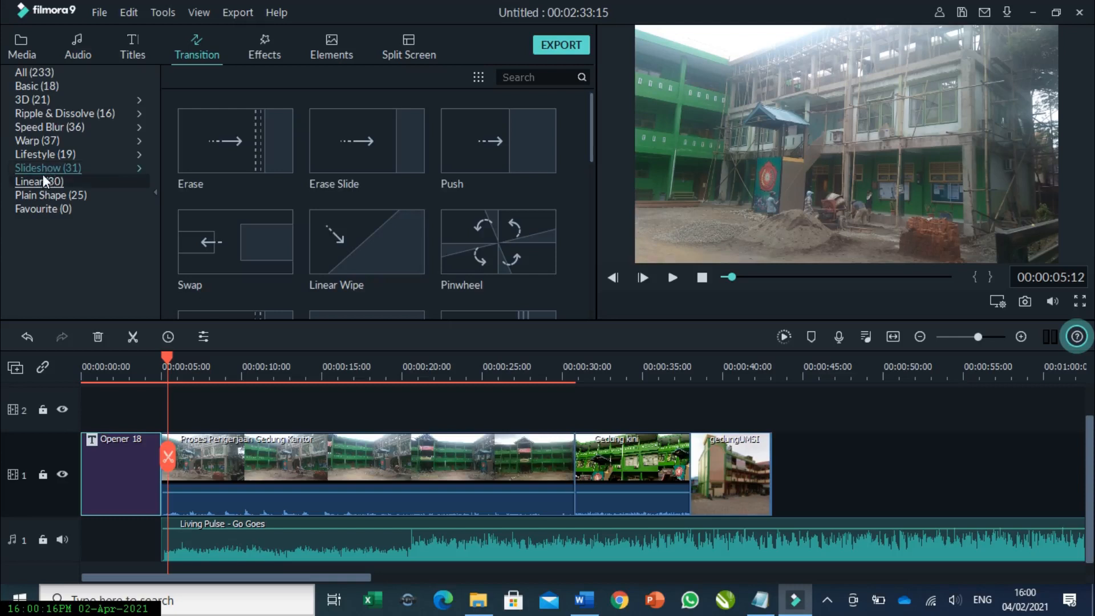
click(63, 197)
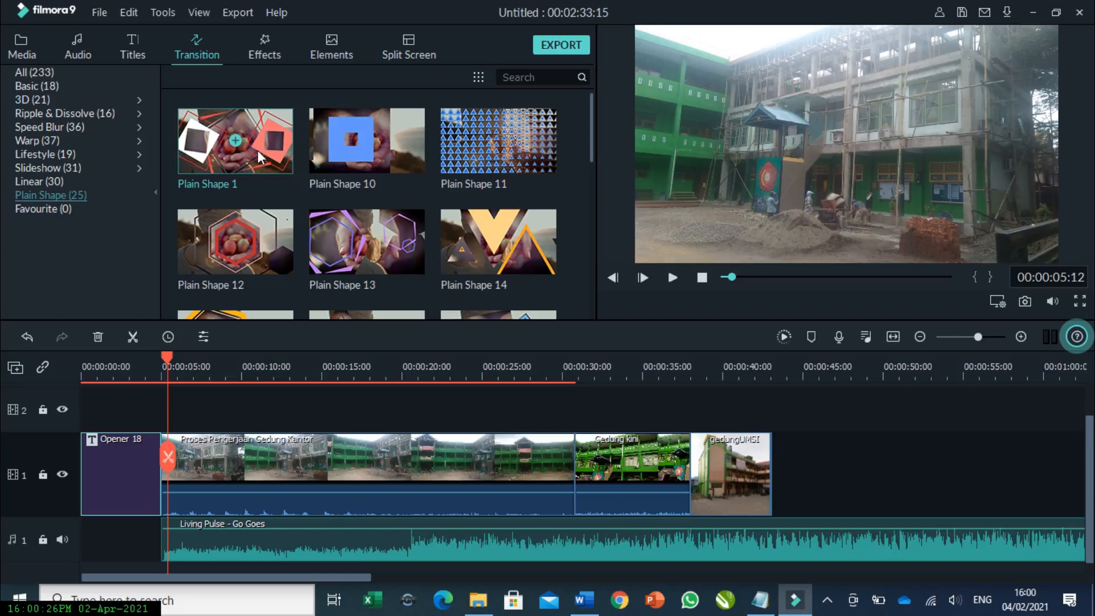
drag(260, 155, 160, 477)
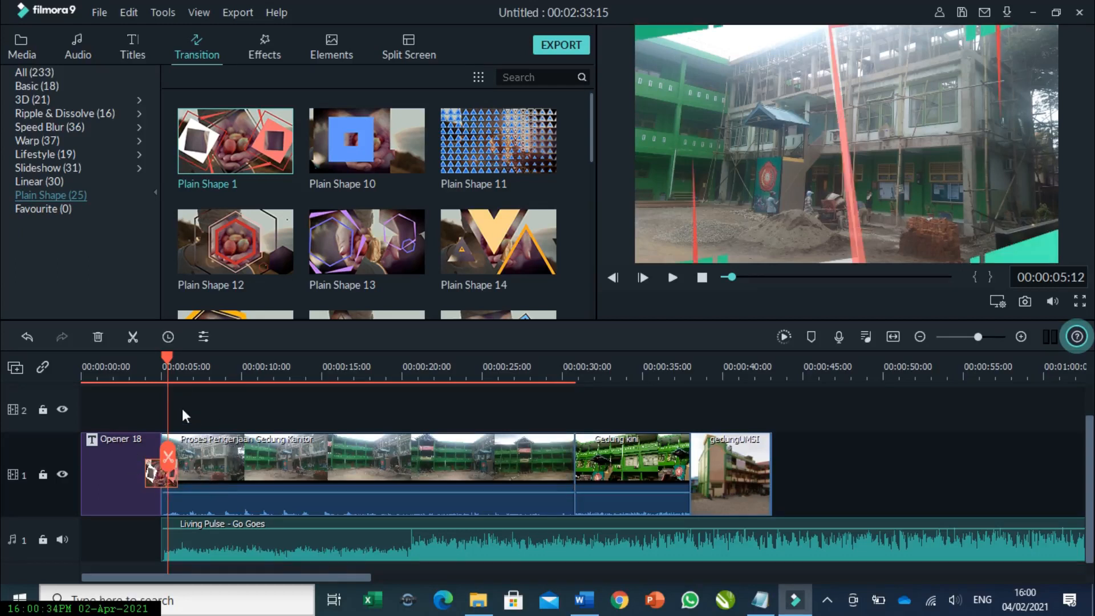
drag(166, 353, 129, 350)
click(672, 278)
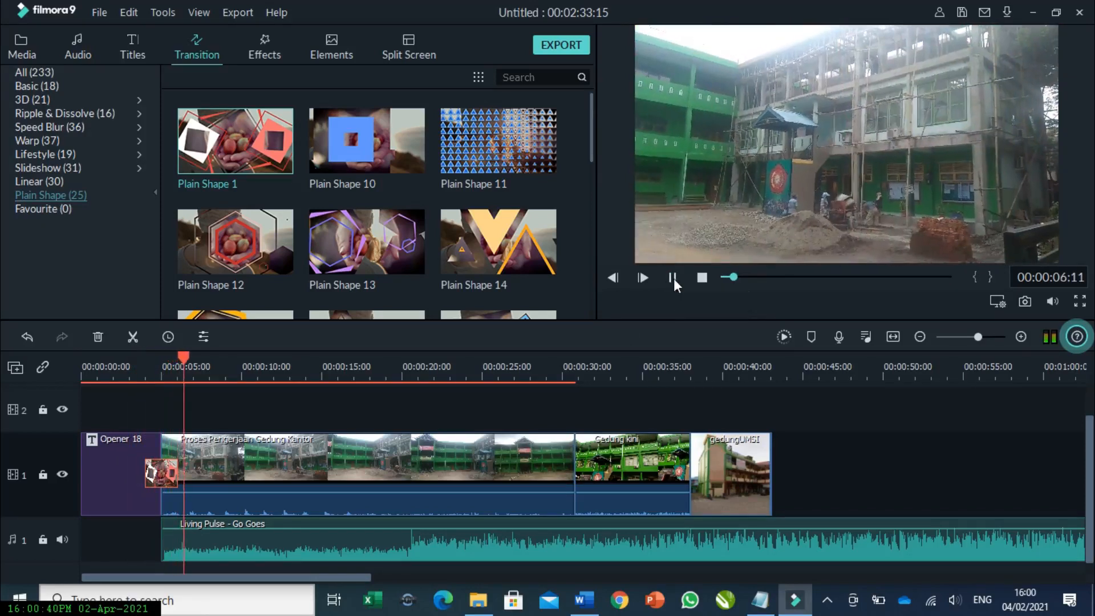
click(674, 278)
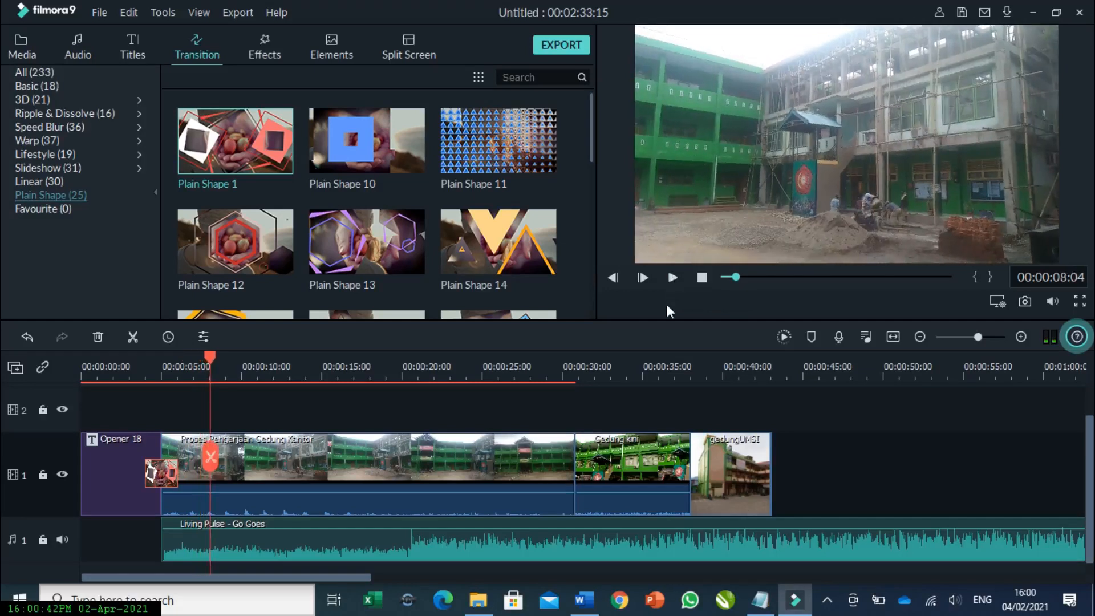
Split the Living Pulse music at 00:00:20:11 and delete the part before the cut.
click(304, 536)
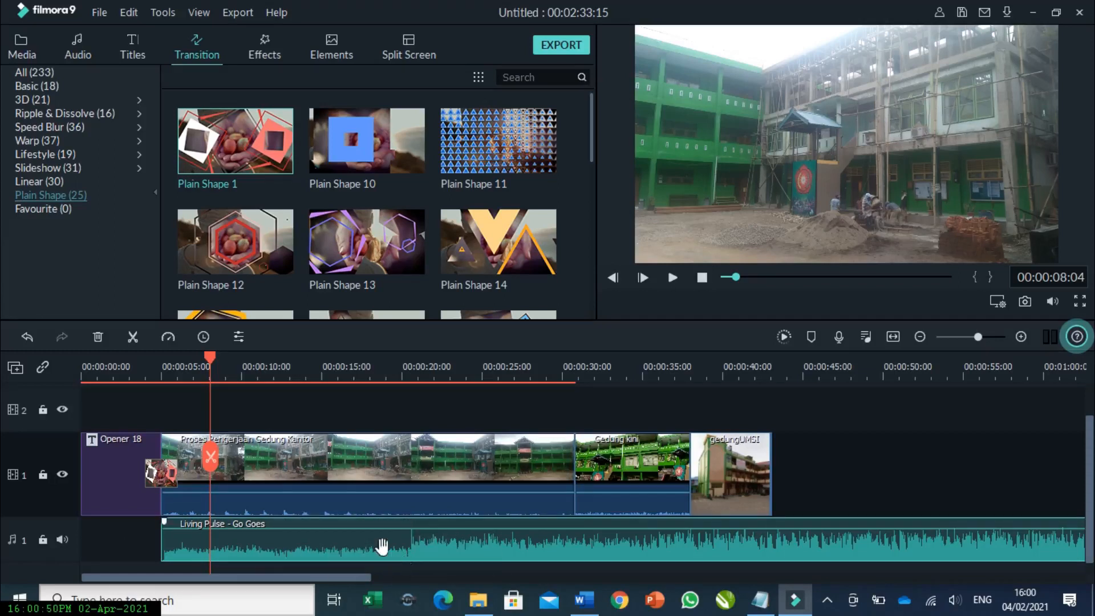
drag(211, 357, 409, 410)
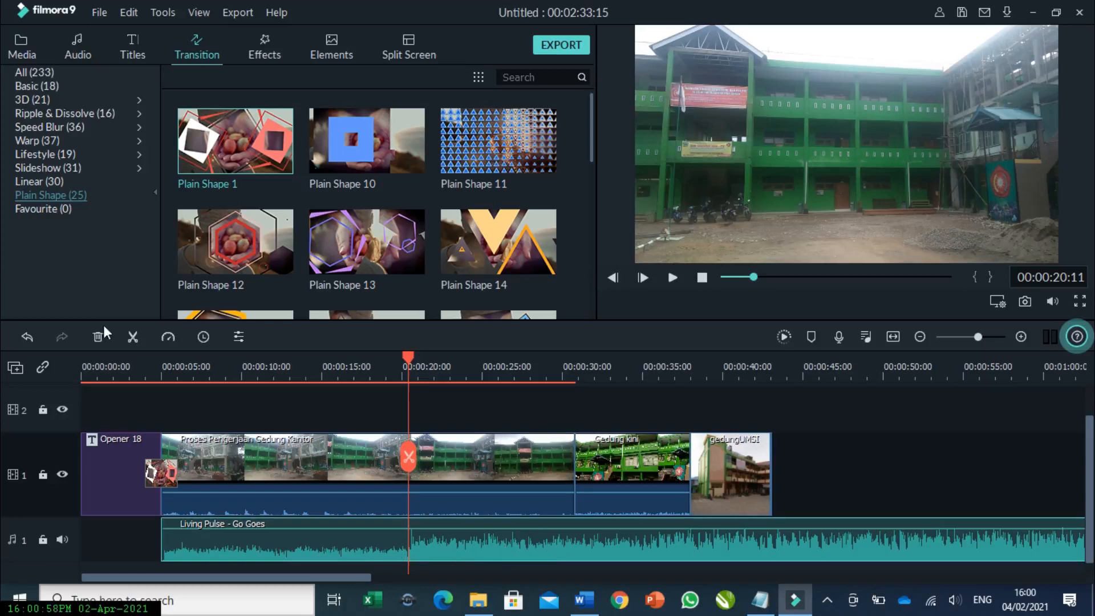
click(132, 337)
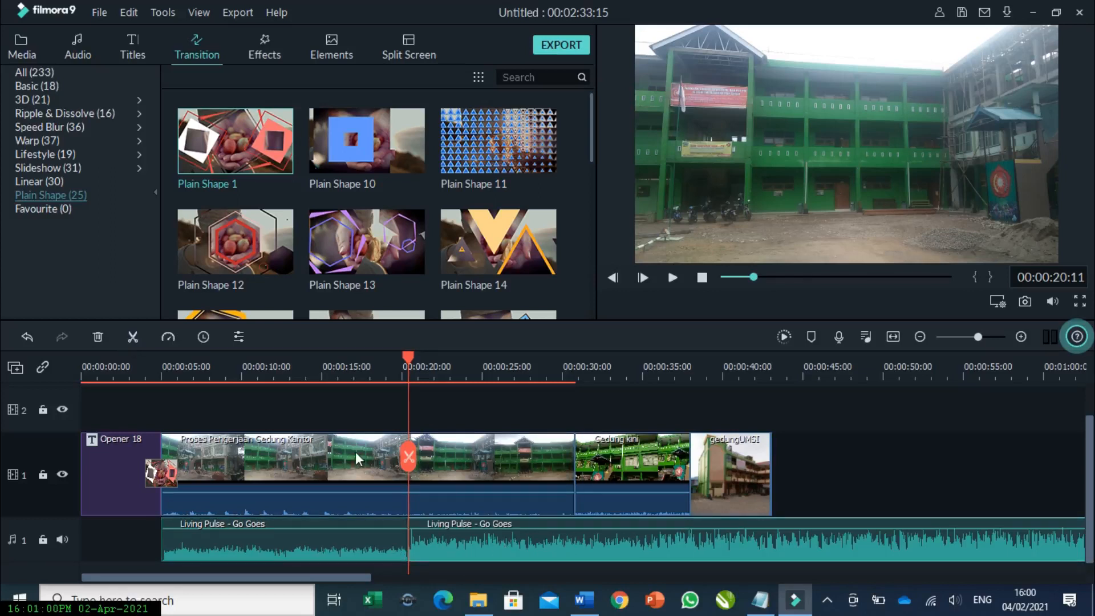
click(265, 547)
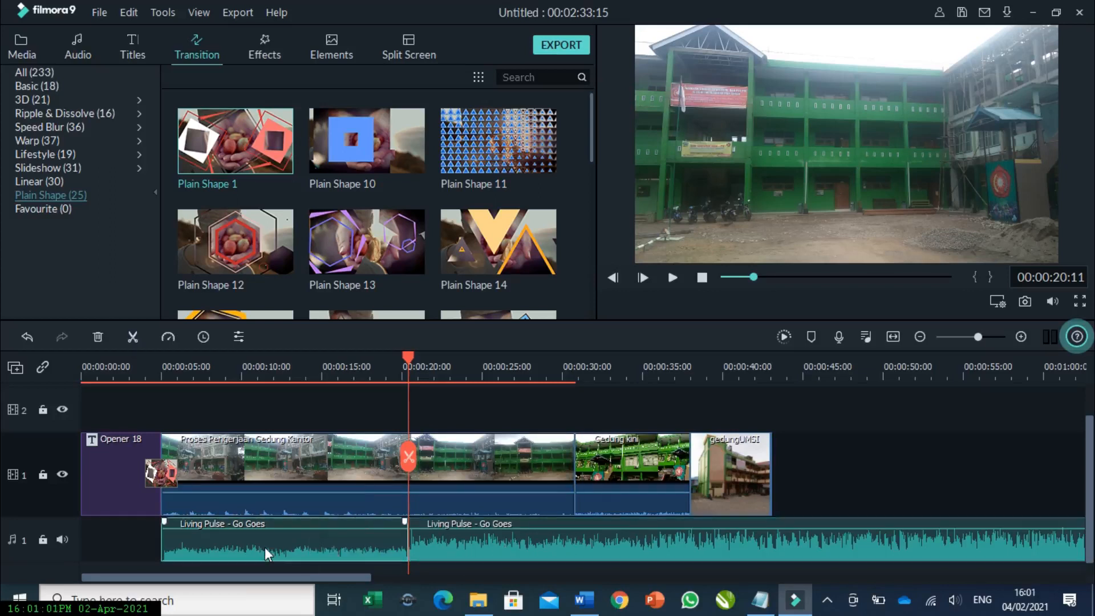
click(98, 337)
Move the remaining Living Pulse music to the very start of the timeline and preview the video from the beginning.
drag(452, 552, 125, 509)
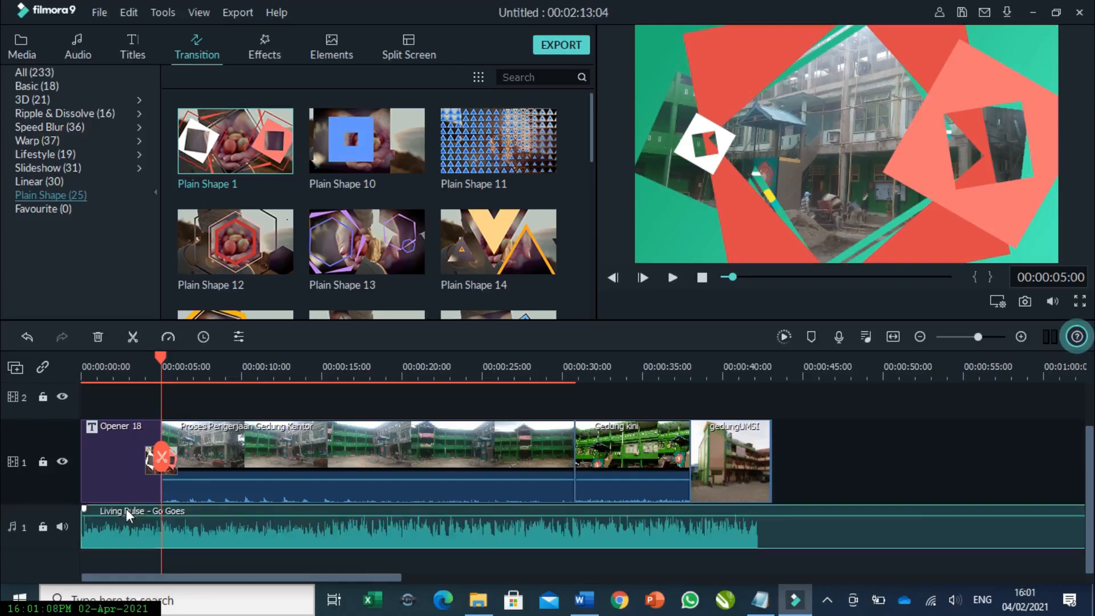
click(703, 277)
click(672, 278)
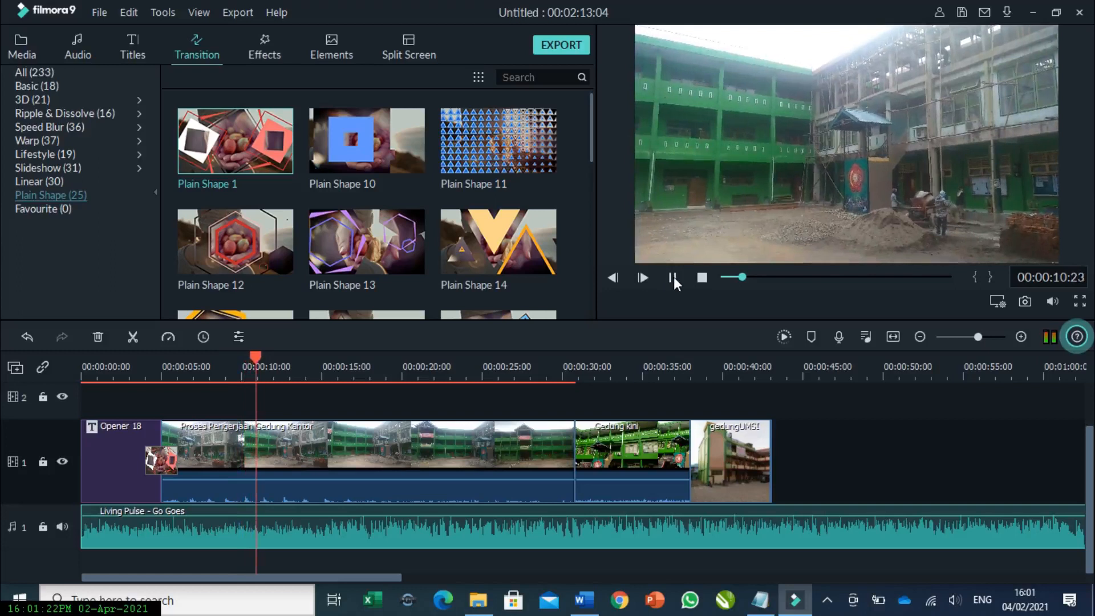
click(701, 278)
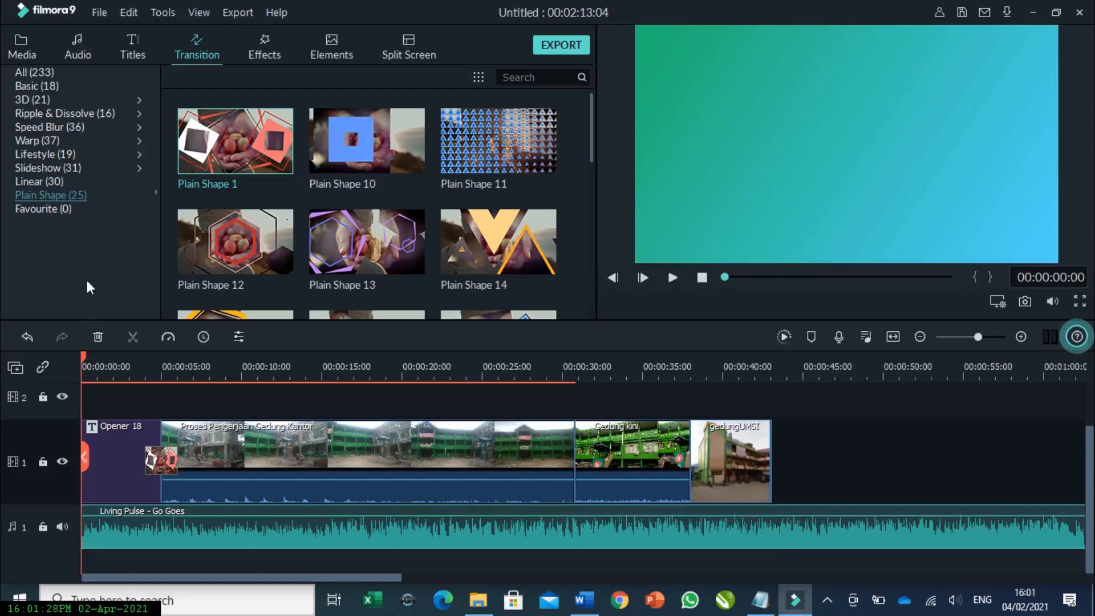
Split the music at the end of the gedungUMSI image, delete the excess after it and preview the result.
drag(83, 358, 774, 432)
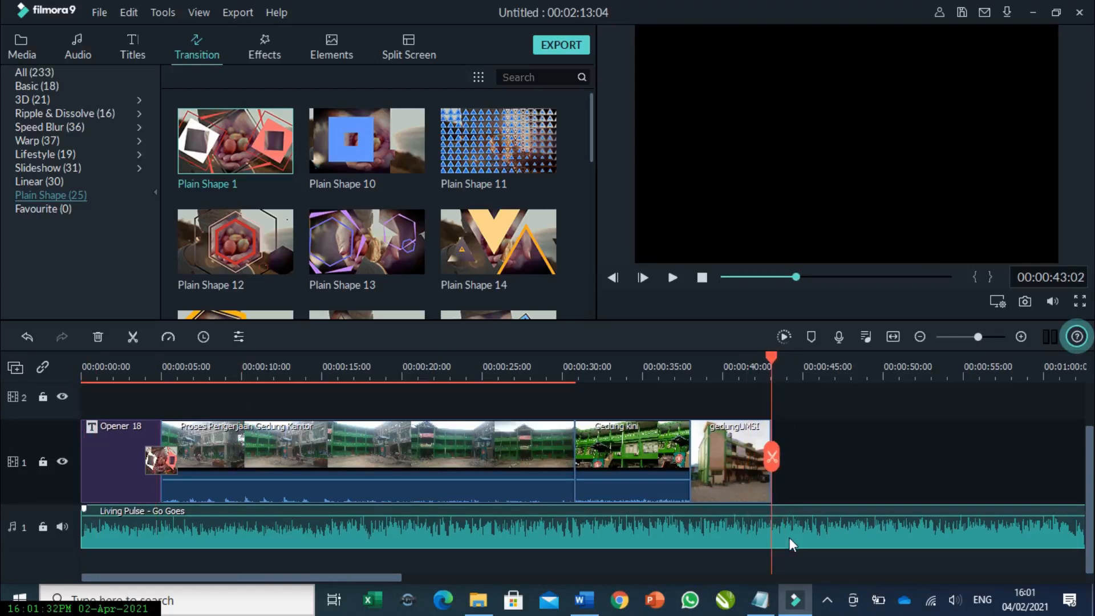
click(133, 338)
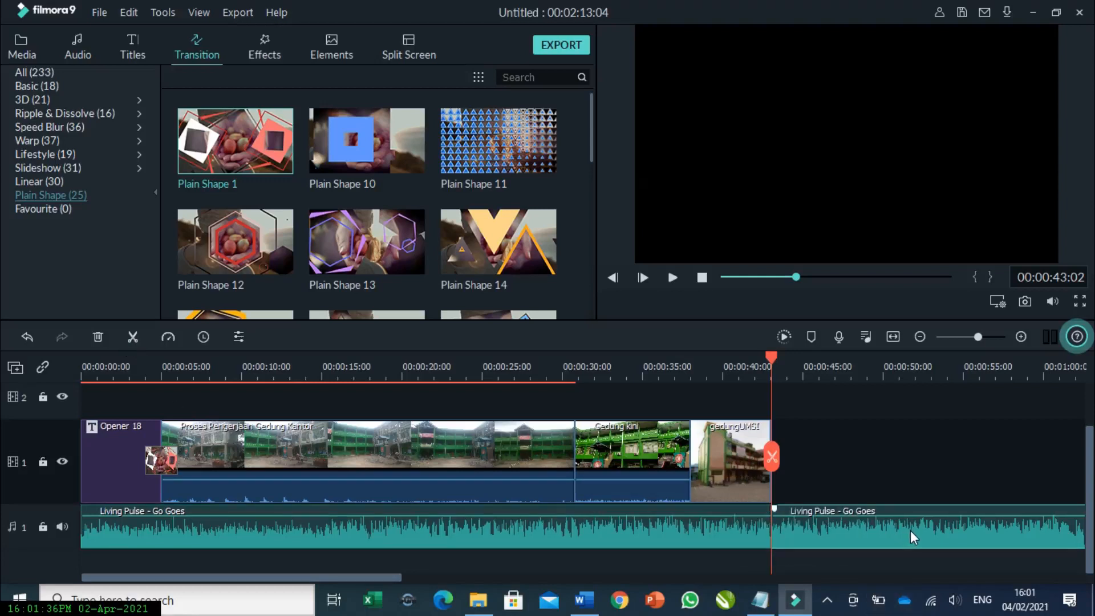
key(Delete)
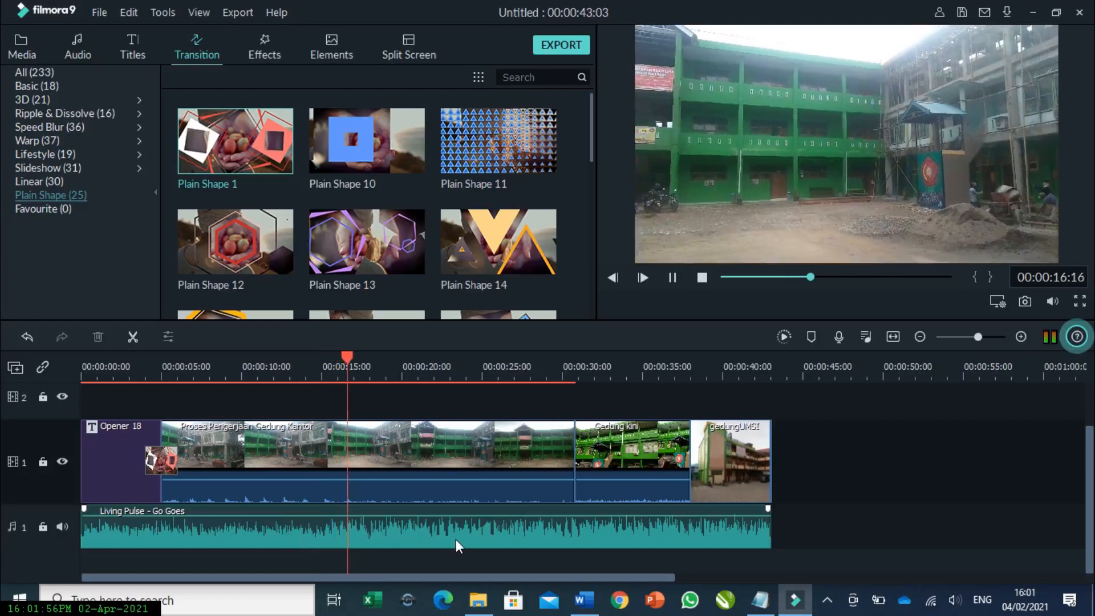
click(702, 278)
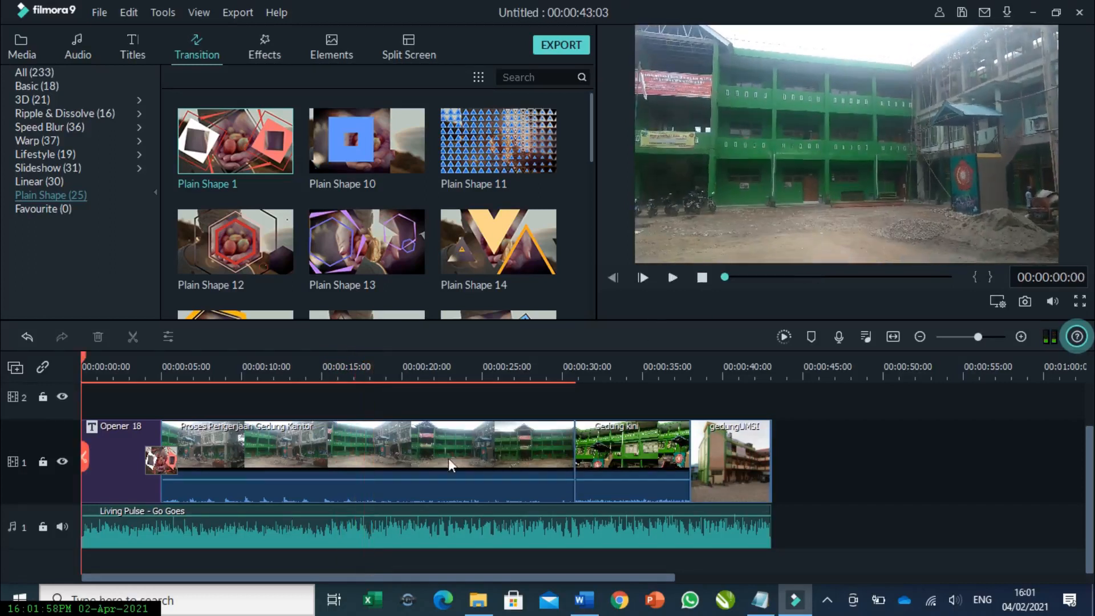
Mute the original audio of the Proses Pengerjaan Gedung Kantor and Gedung kini clips.
click(350, 493)
right_click(350, 490)
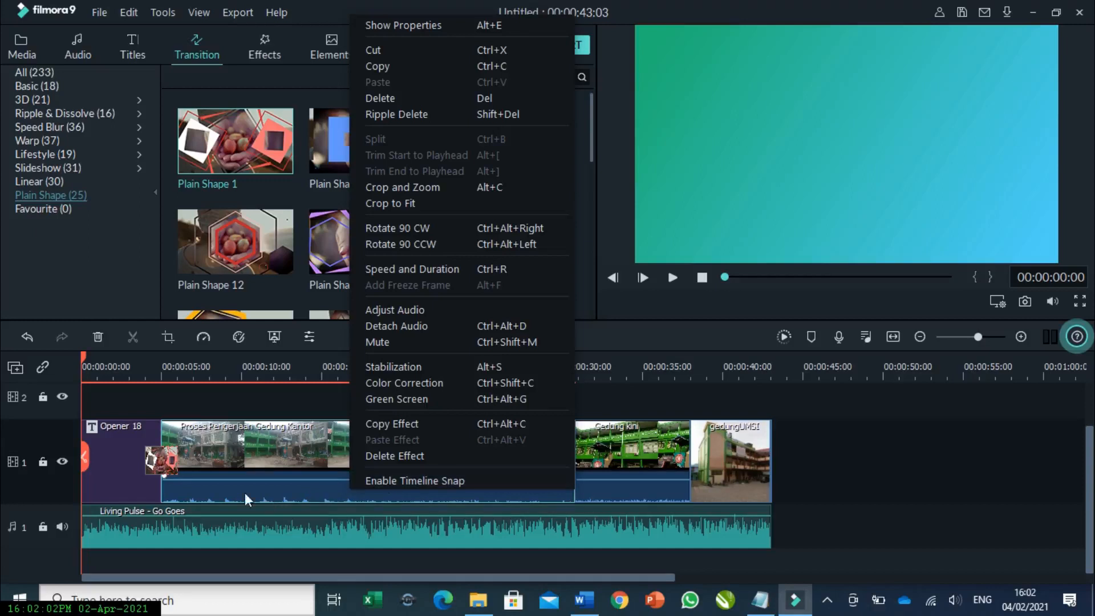
click(403, 343)
click(606, 492)
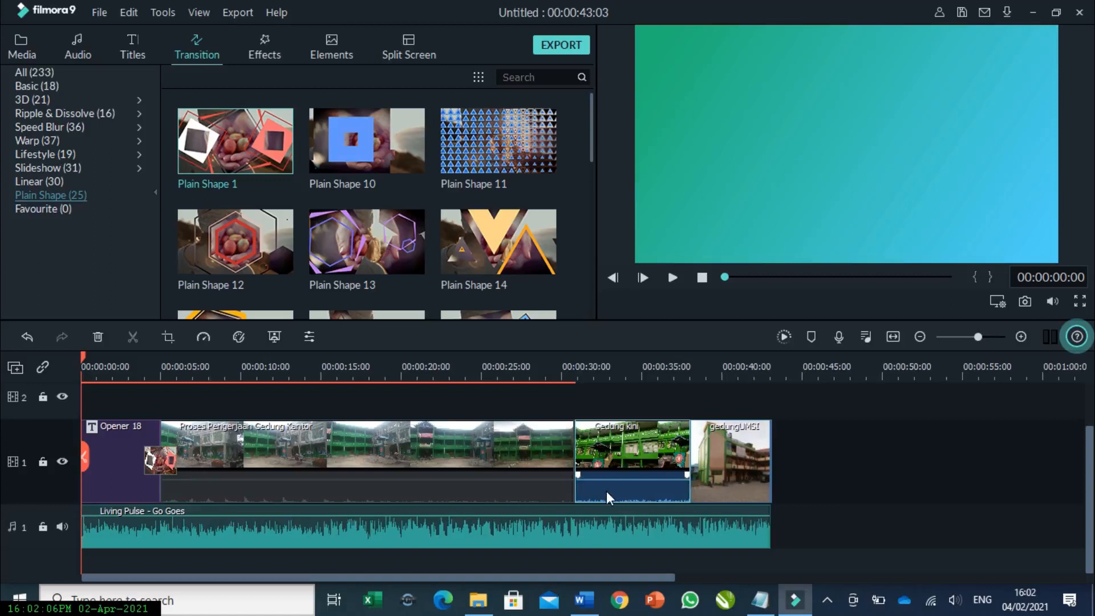
right_click(607, 491)
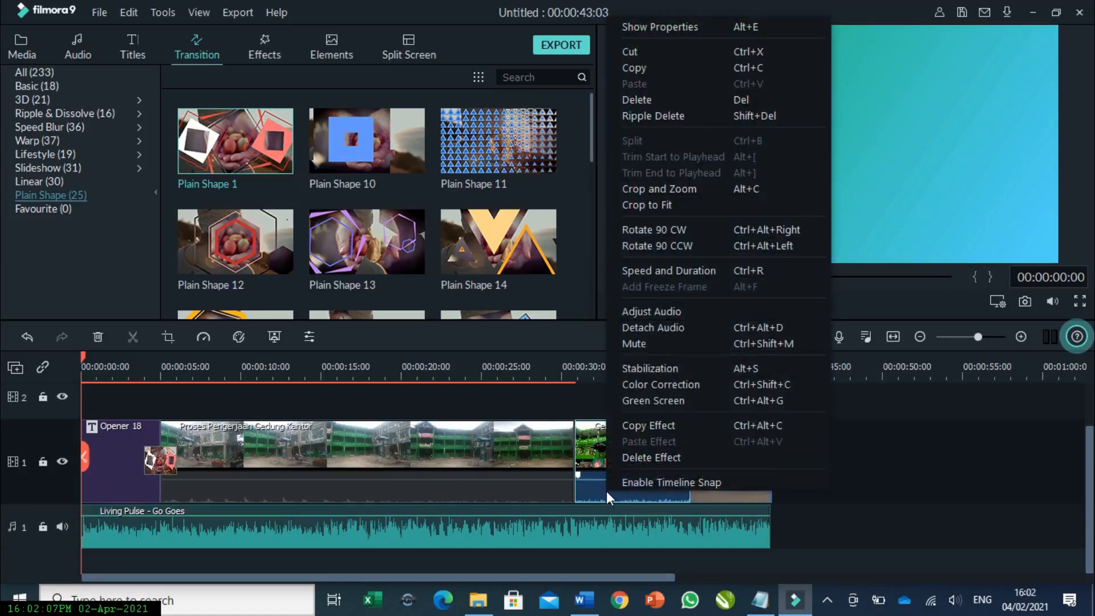
click(662, 345)
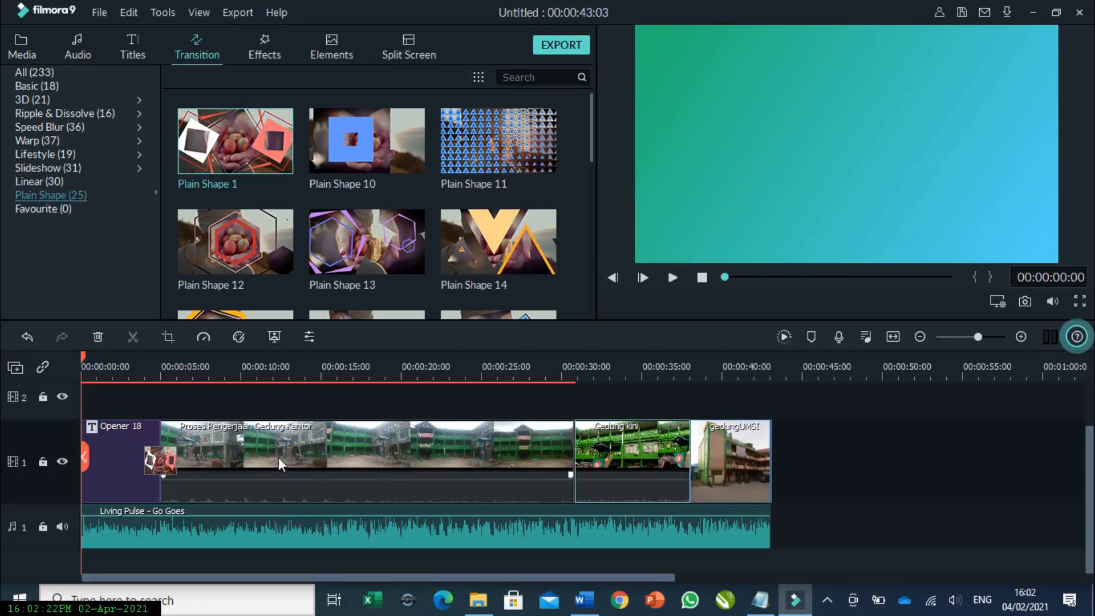
Add a Default Title to video track 2, starting at 00:00:05:00 above the start of the Proses Pengerjaan Gedung Kantor clip.
click(133, 48)
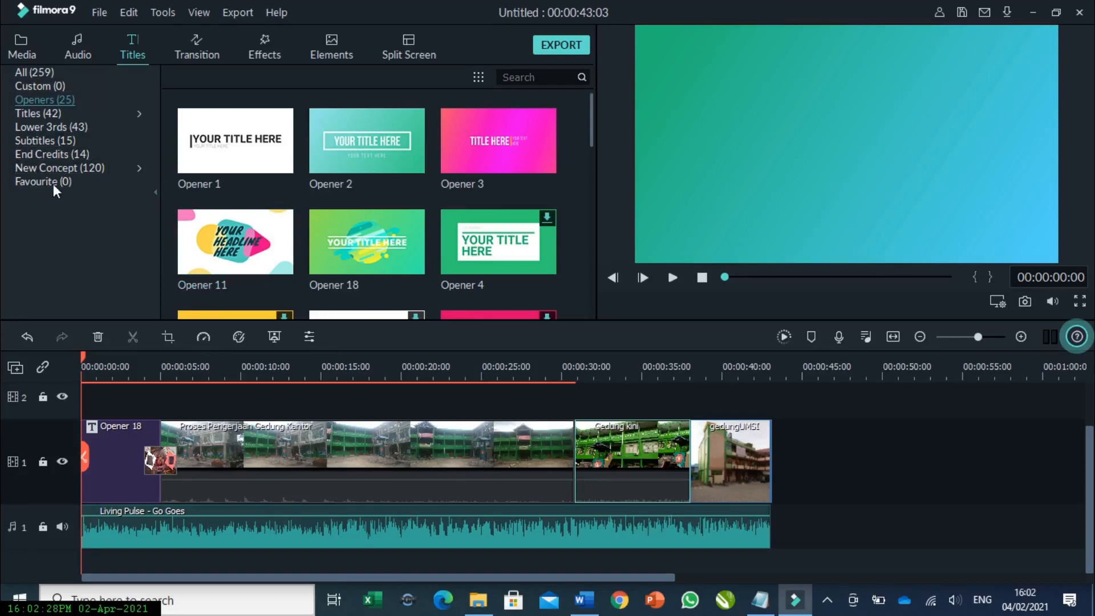
click(53, 142)
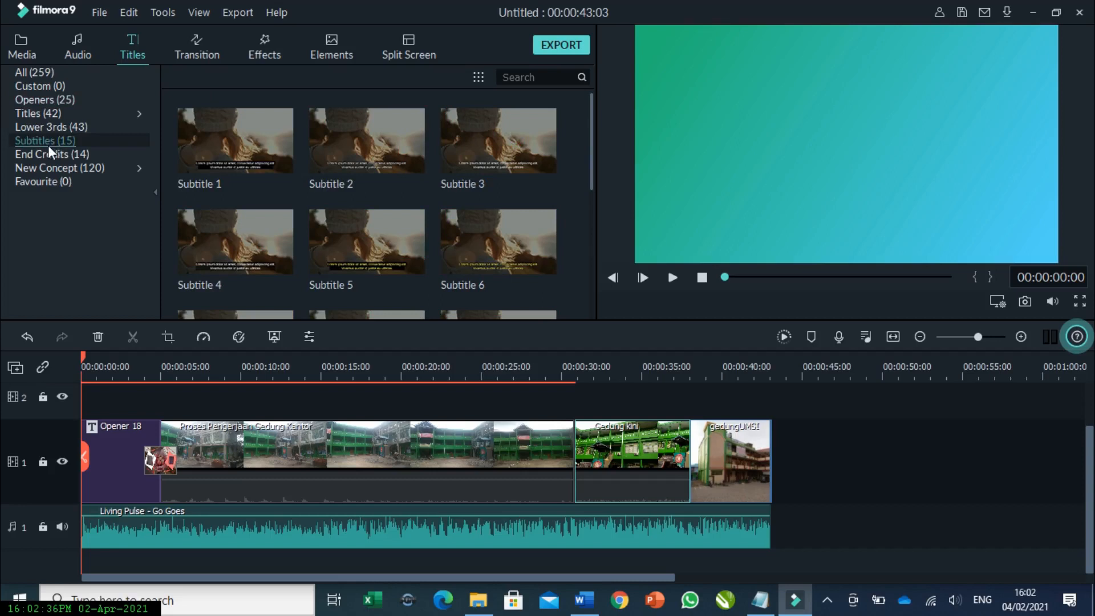
drag(590, 125, 605, 106)
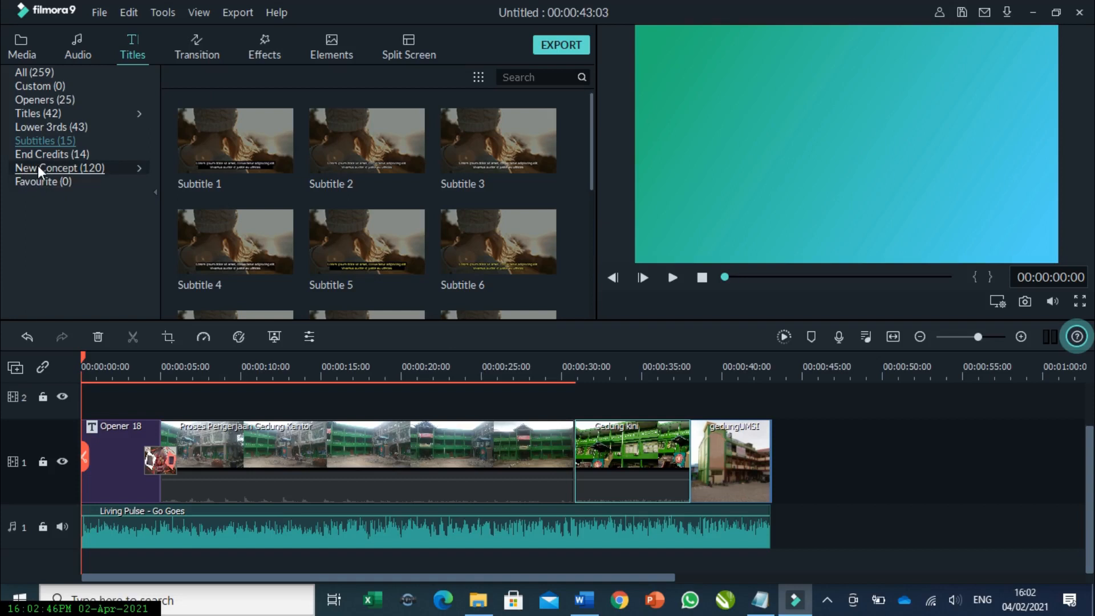
click(40, 113)
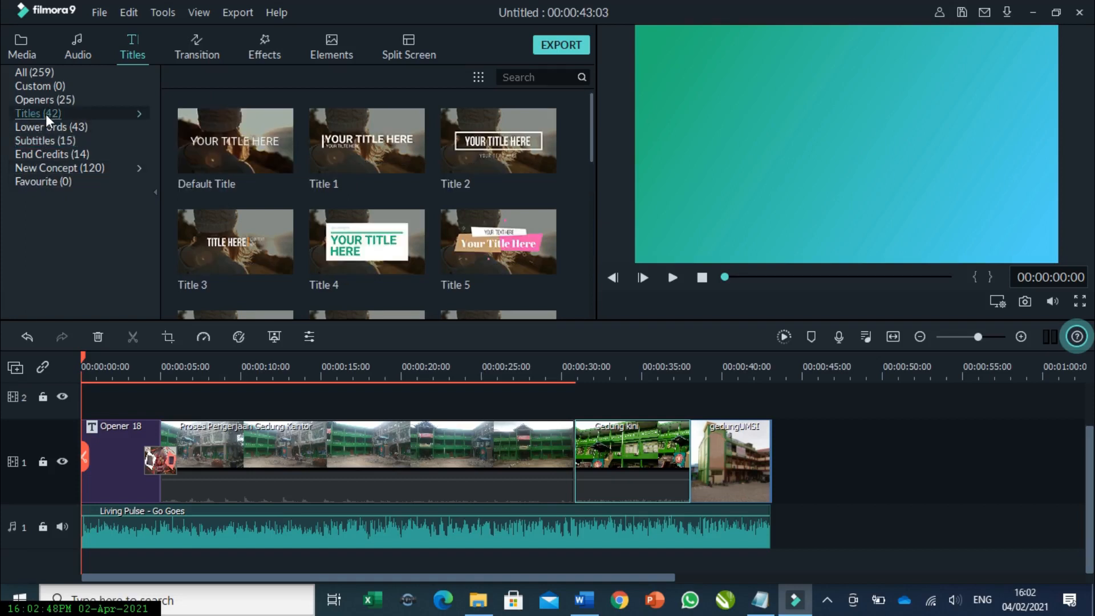
drag(590, 125, 570, 92)
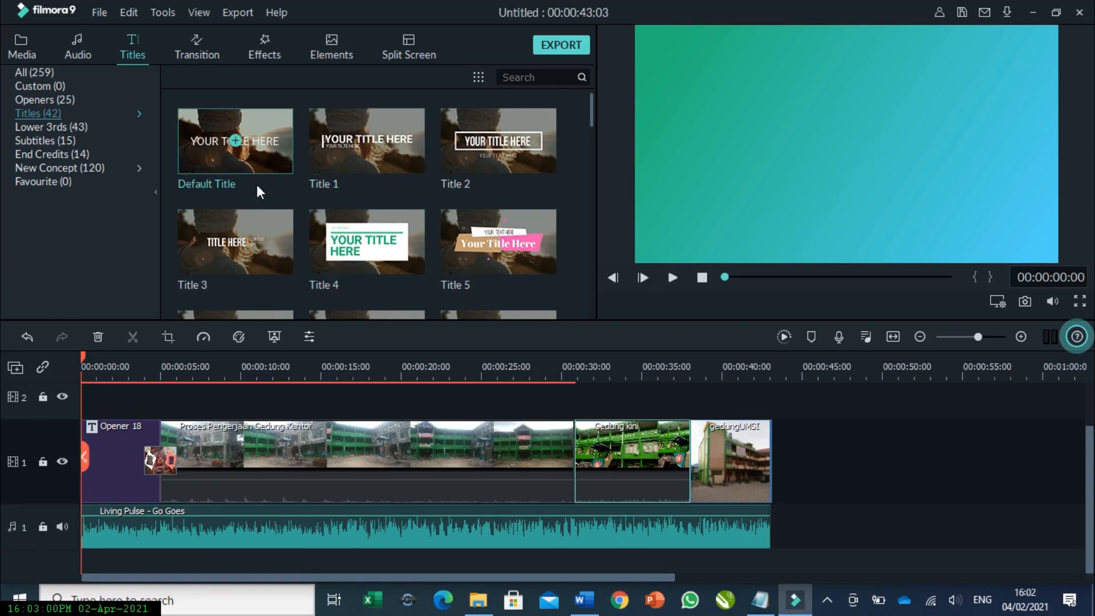
click(236, 142)
drag(135, 399, 214, 407)
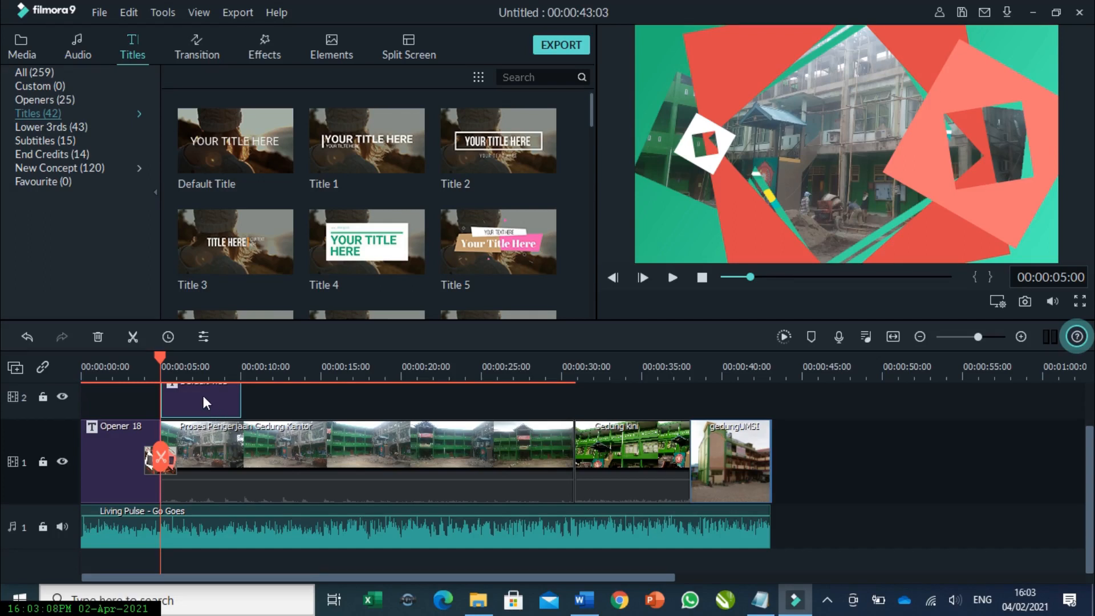
Replace the Default Title's placeholder text with "Pengerjaan Gedung Pertama".
double_click(204, 398)
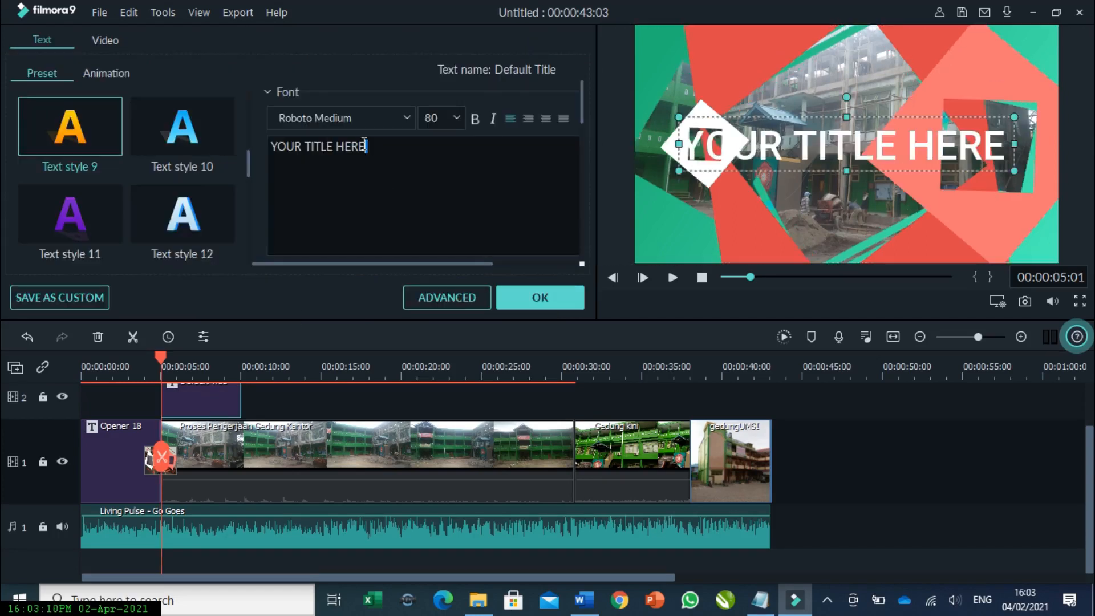
drag(370, 147, 259, 130)
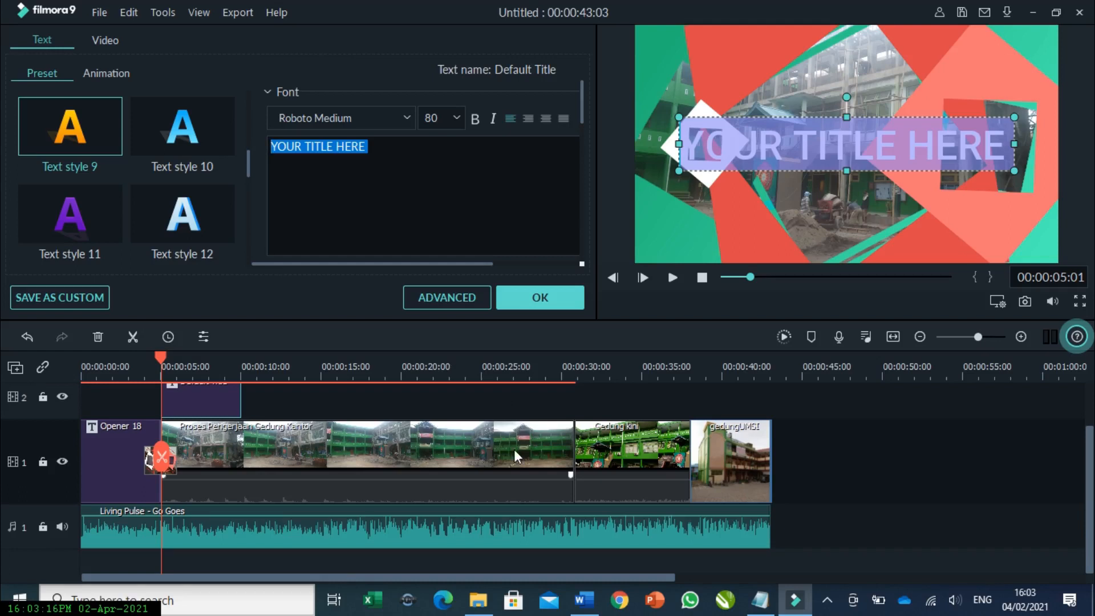
text(G)
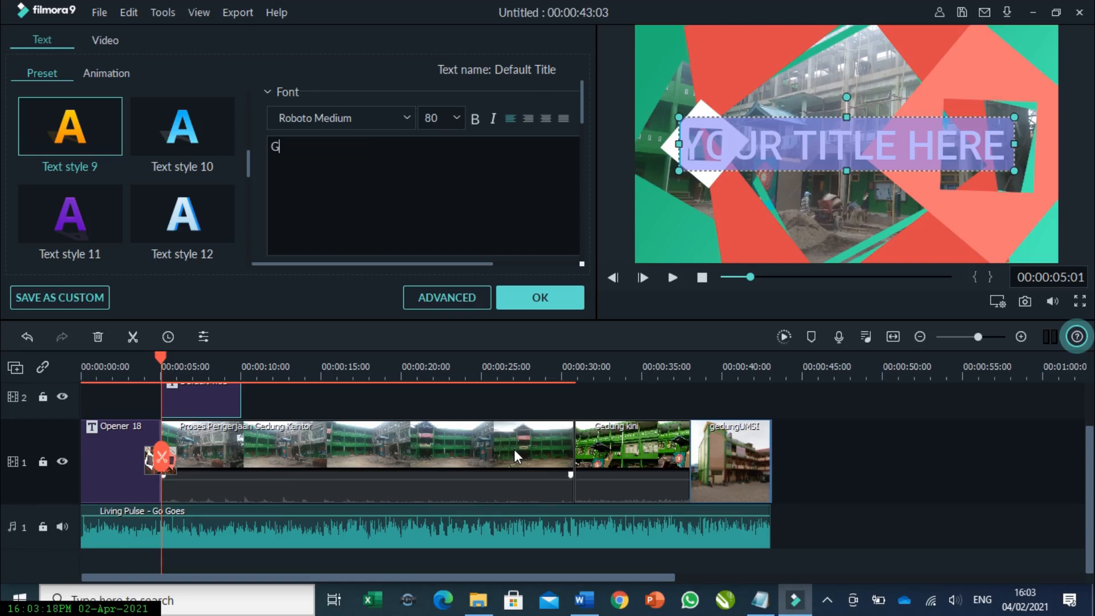
text(edung )
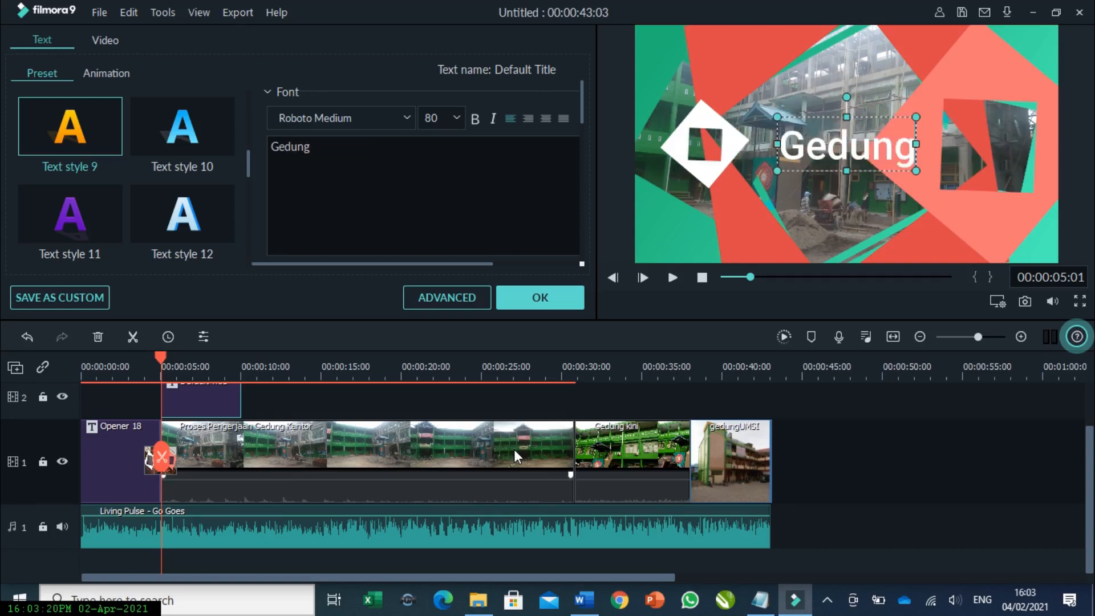
text(Pertama)
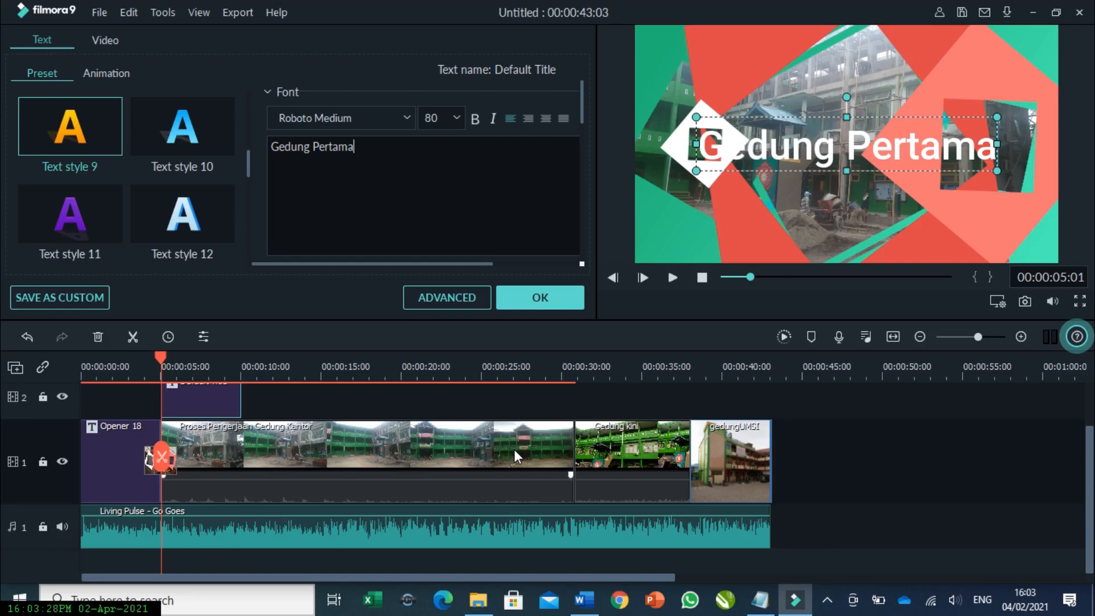
text(Penger)
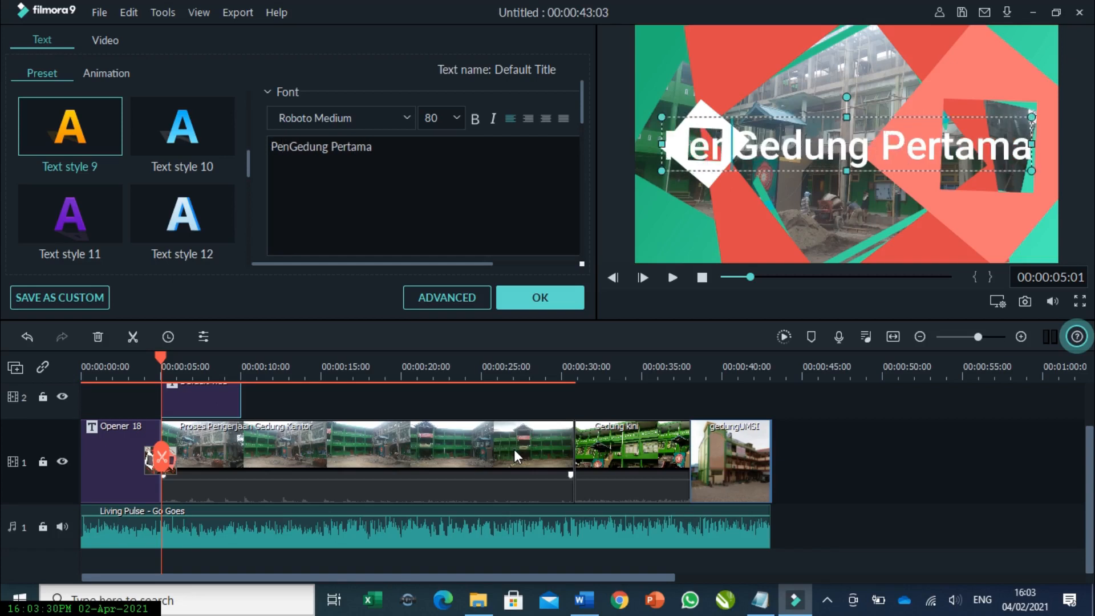
text(jaan)
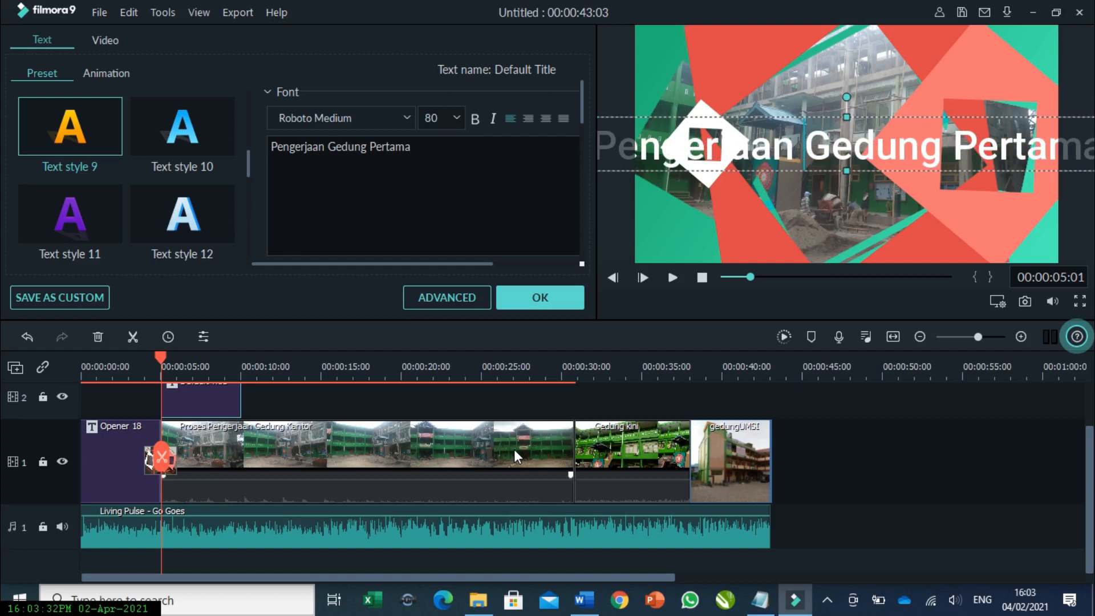
Set the Pengerjaan Gedung Pertama title's font size to 24 and place it centred near the bottom edge of the frame.
click(457, 117)
scroll(464, 175, up, 1)
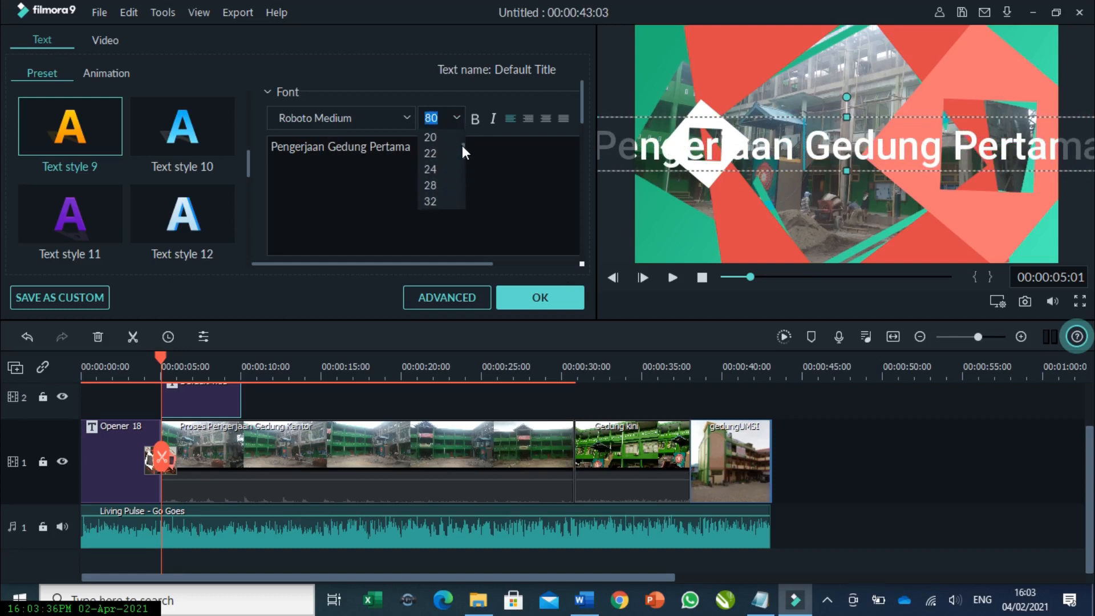
click(438, 168)
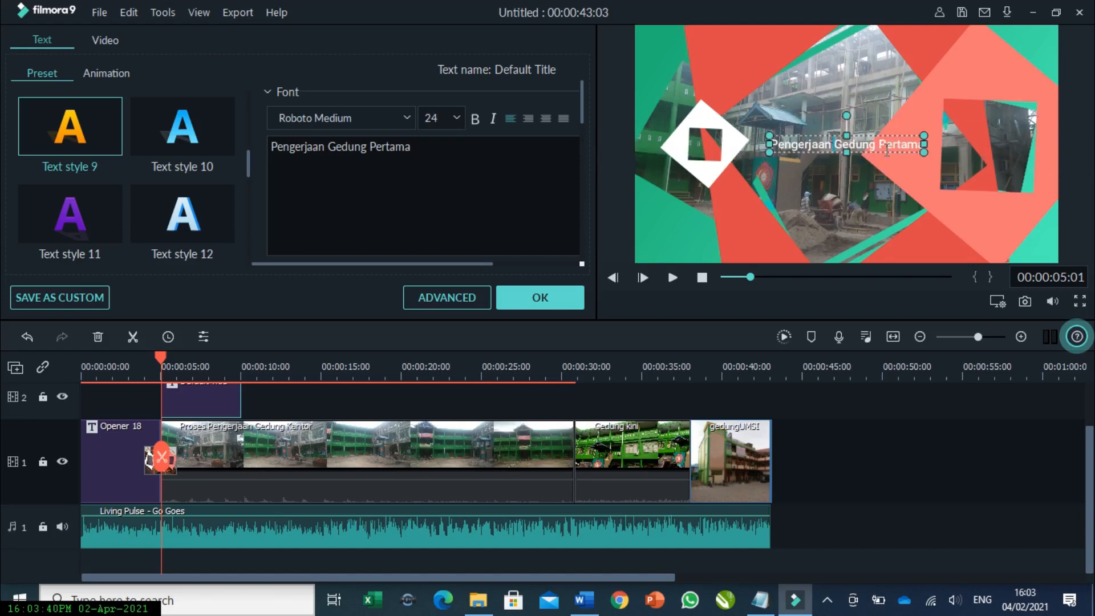
drag(892, 135, 892, 232)
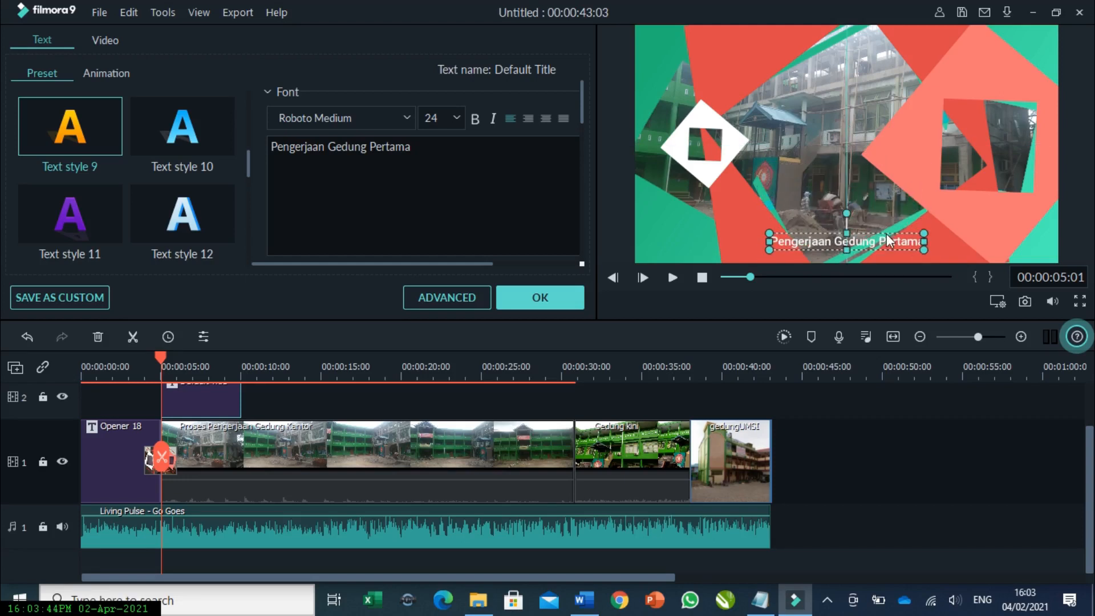
click(540, 297)
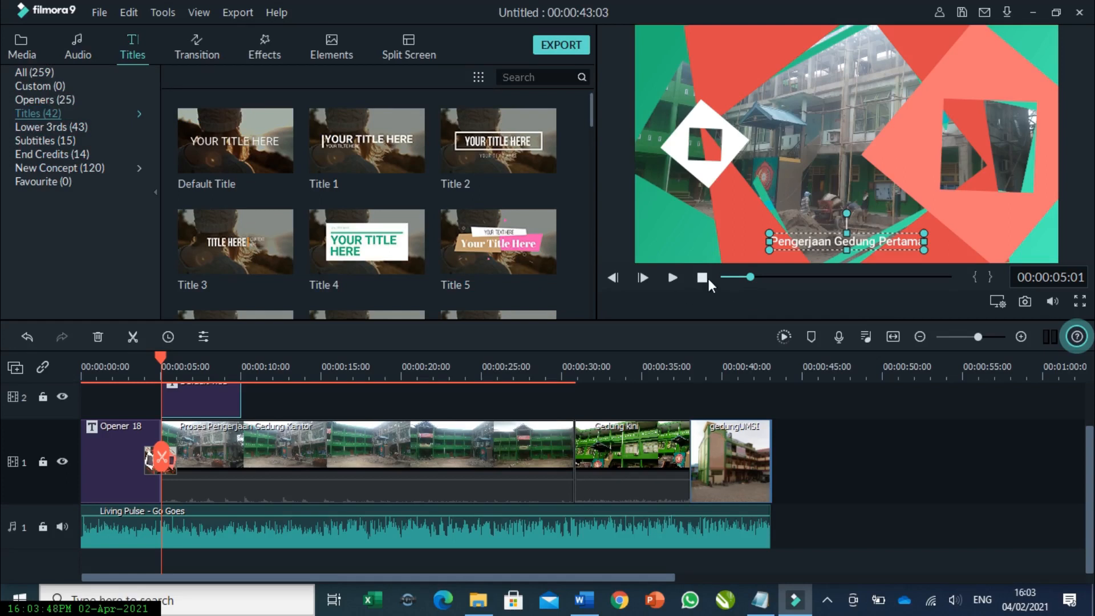
Extend the Pengerjaan Gedung Pertama title to the end of the Proses Pengerjaan Gedung Kantor clip and preview the result.
click(701, 277)
click(673, 277)
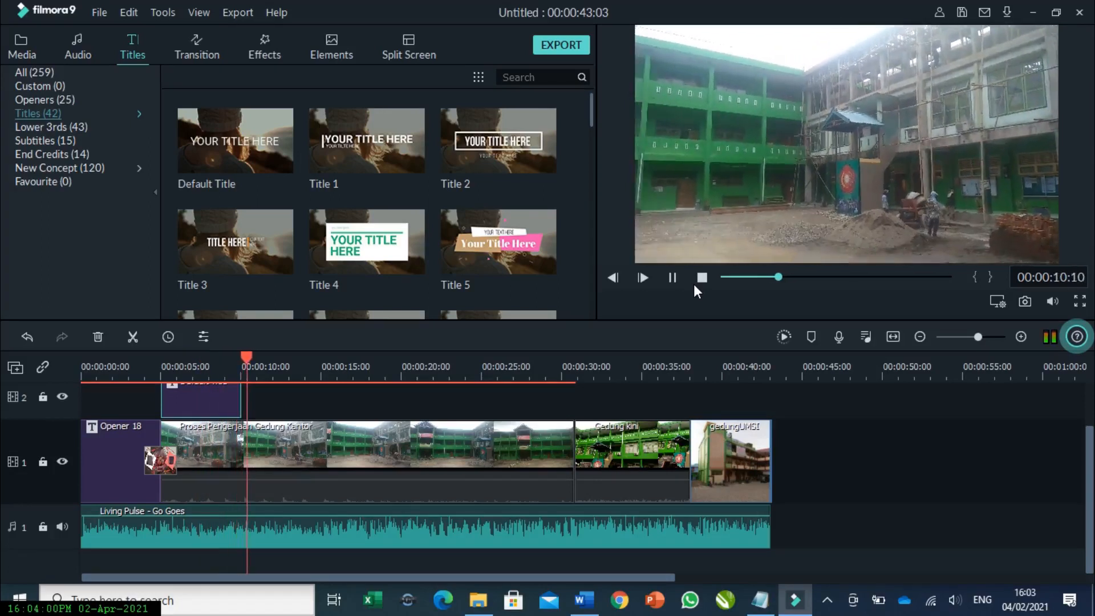
click(673, 278)
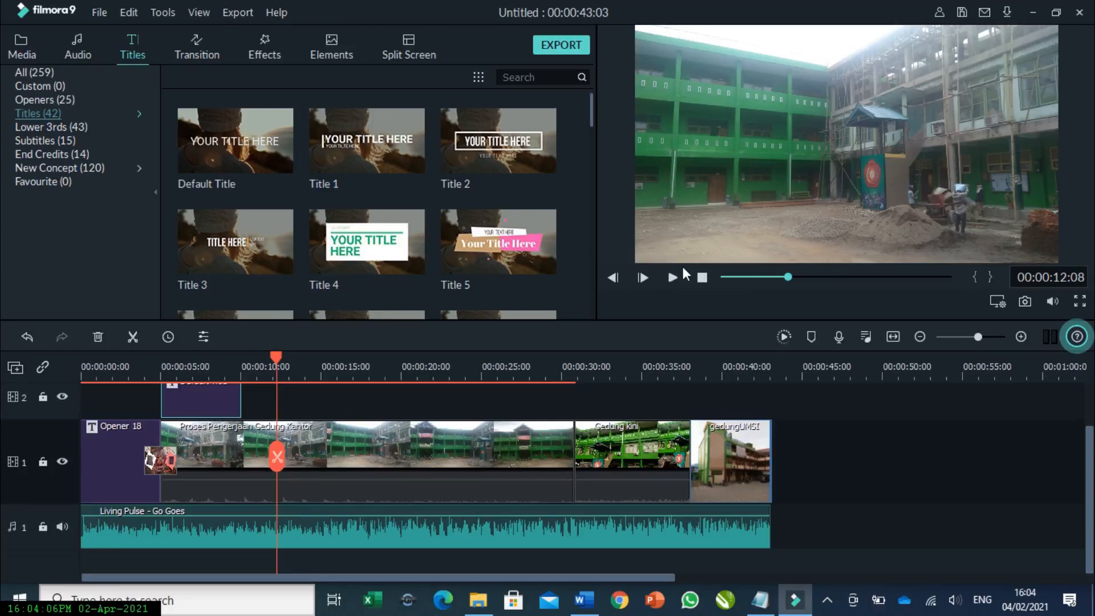
drag(240, 401, 573, 421)
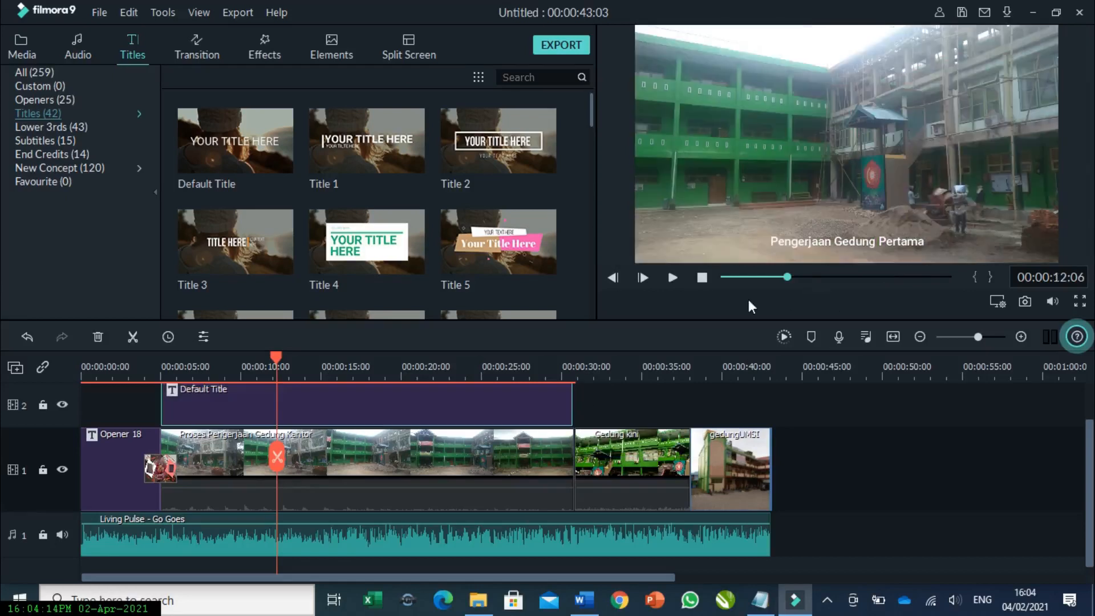
click(671, 278)
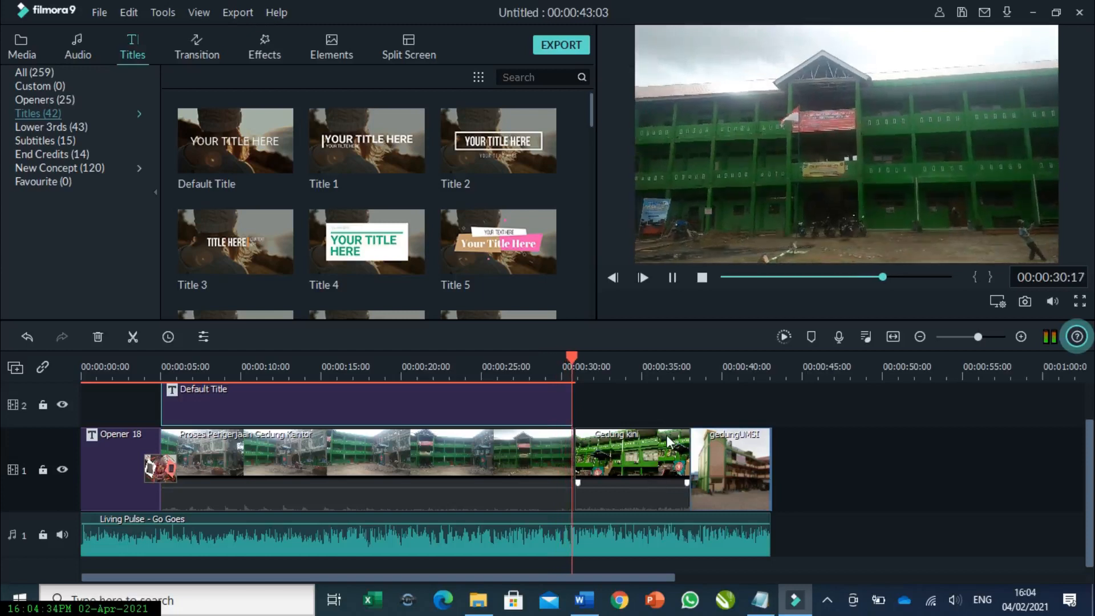
click(673, 279)
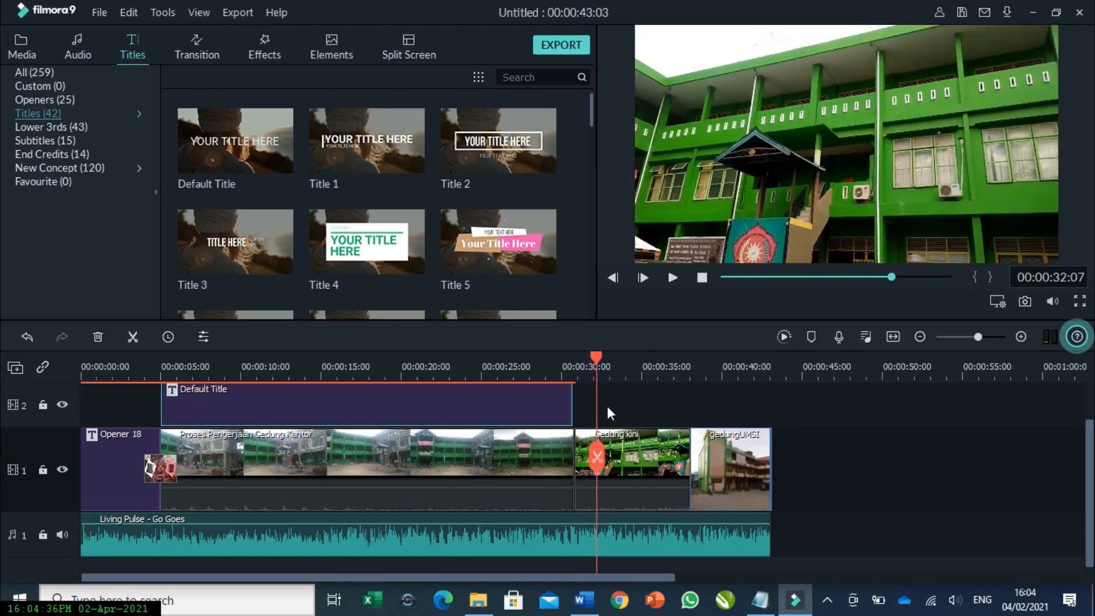
Add a Default Title on video track 2 above the Gedung kini clip and replace its text with "Hasil Pembangunan Gedung Pertama".
click(238, 143)
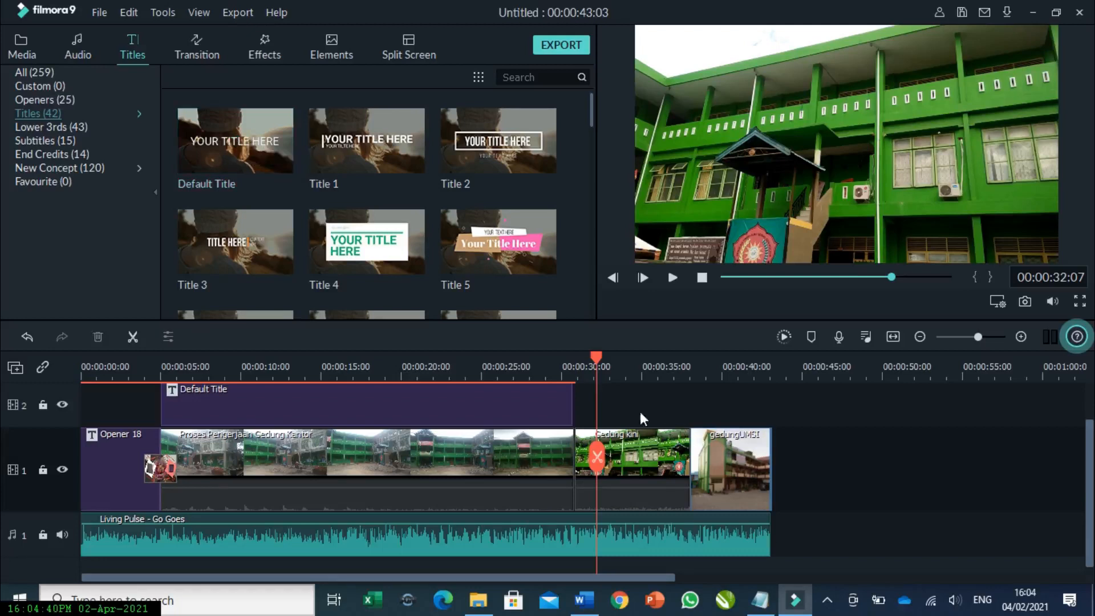
click(236, 141)
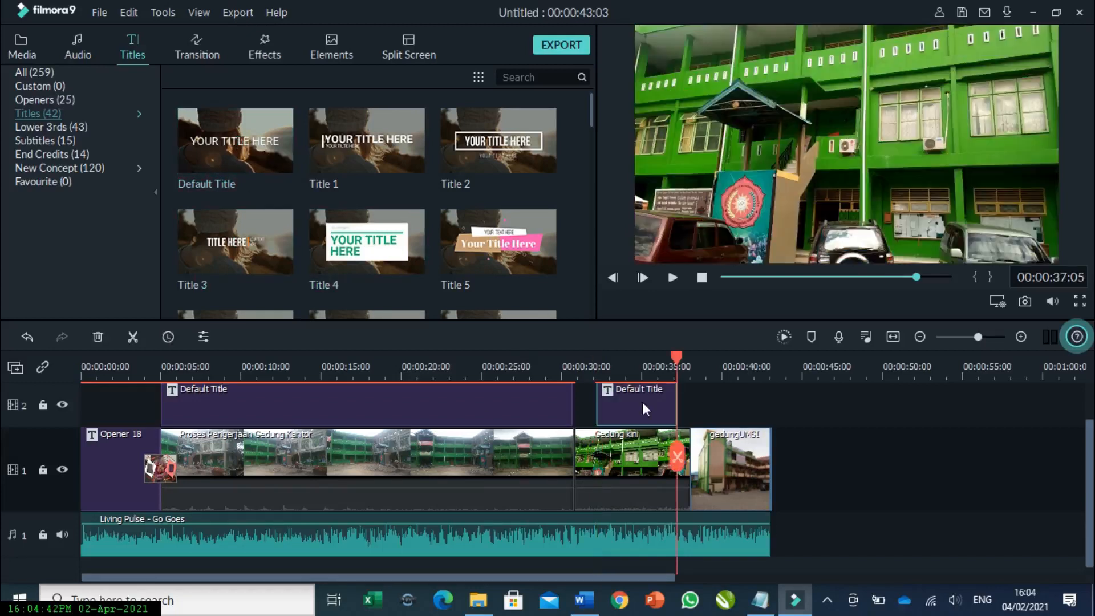
double_click(639, 398)
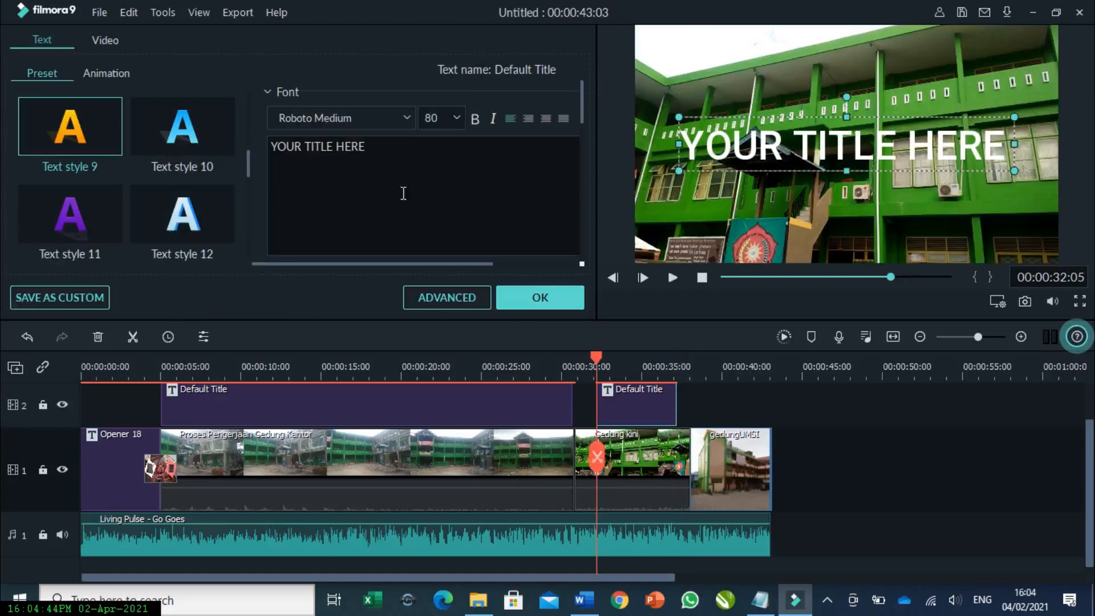
drag(379, 151, 221, 149)
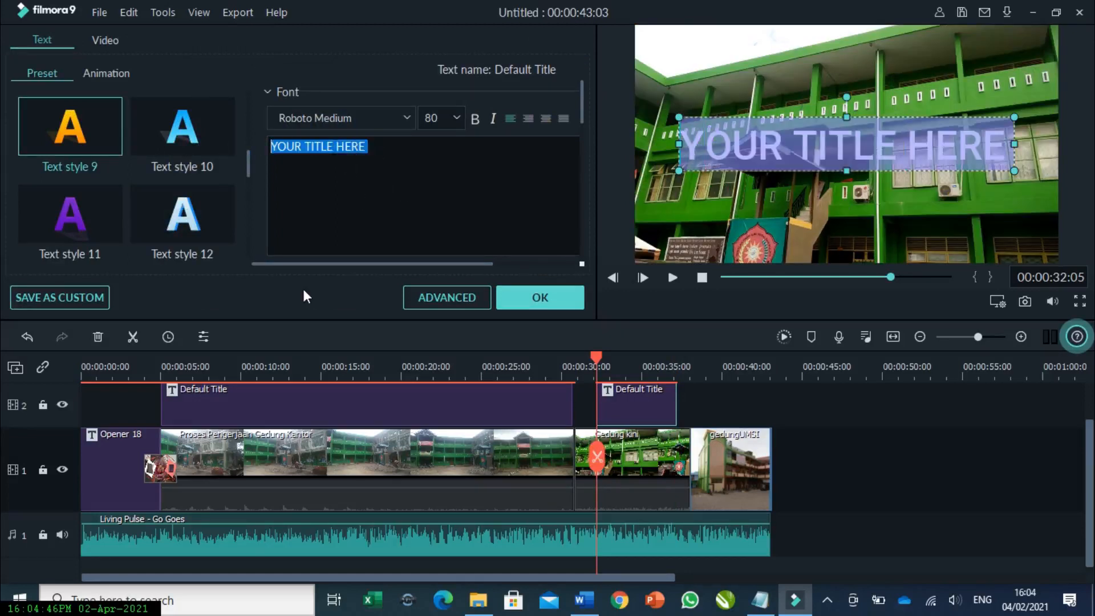
text(Ha)
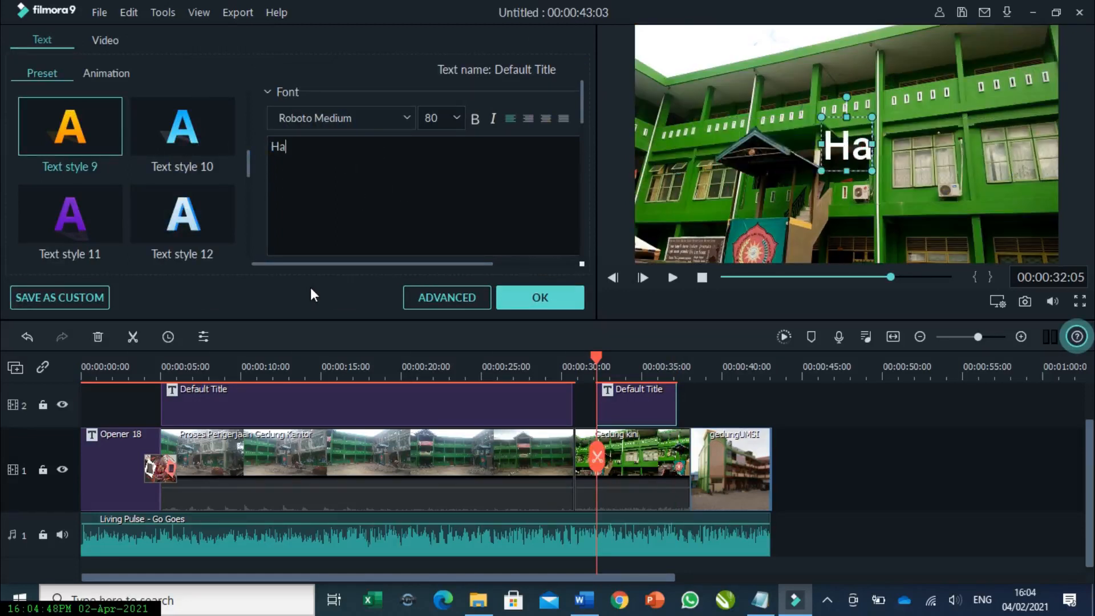
text(sil Pemba)
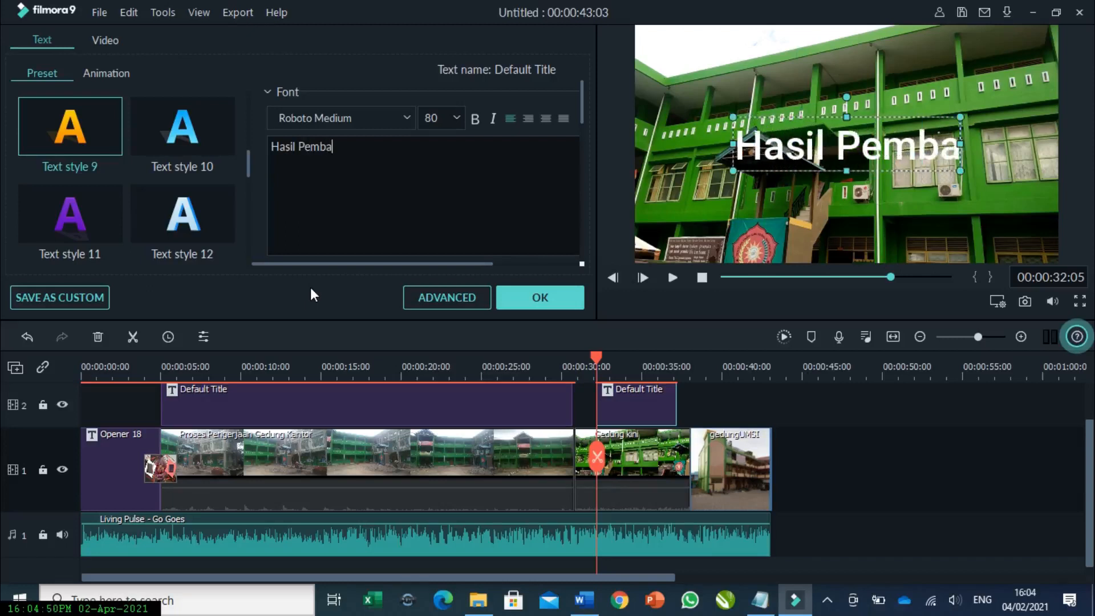
text(ngunan Ge)
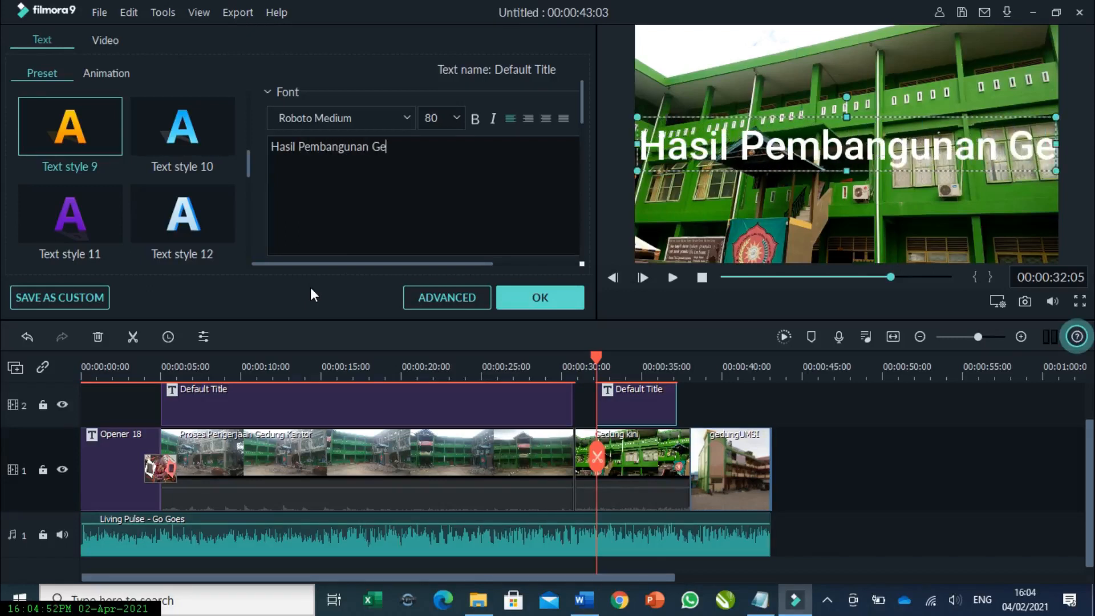
text(dung Pertama)
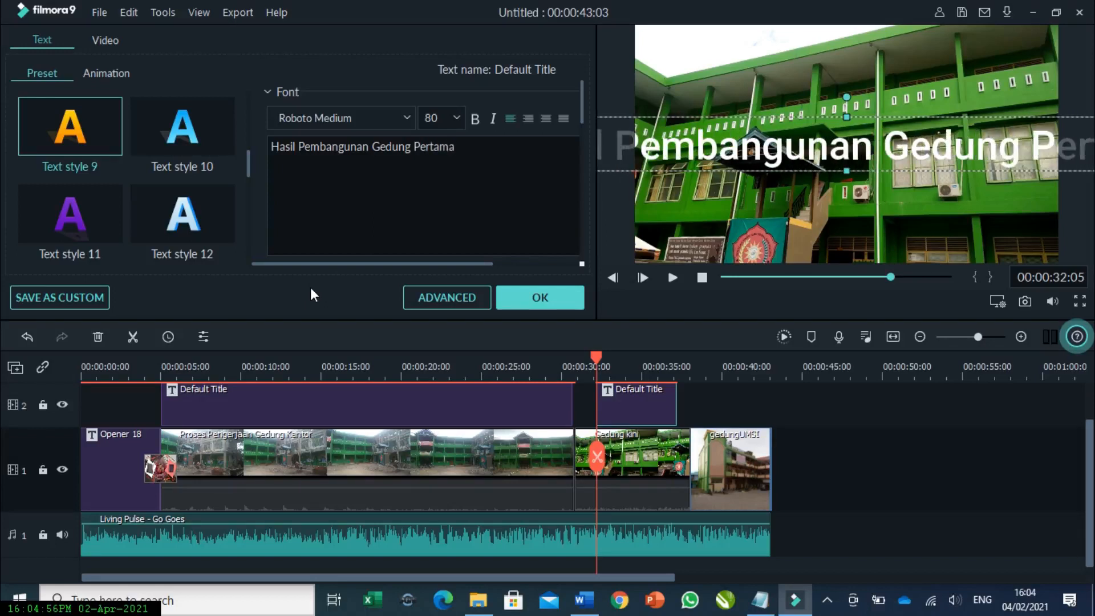
Place the Hasil Pembangunan Gedung Pertama title near the bottom of the frame and set its font size to 24.
click(459, 118)
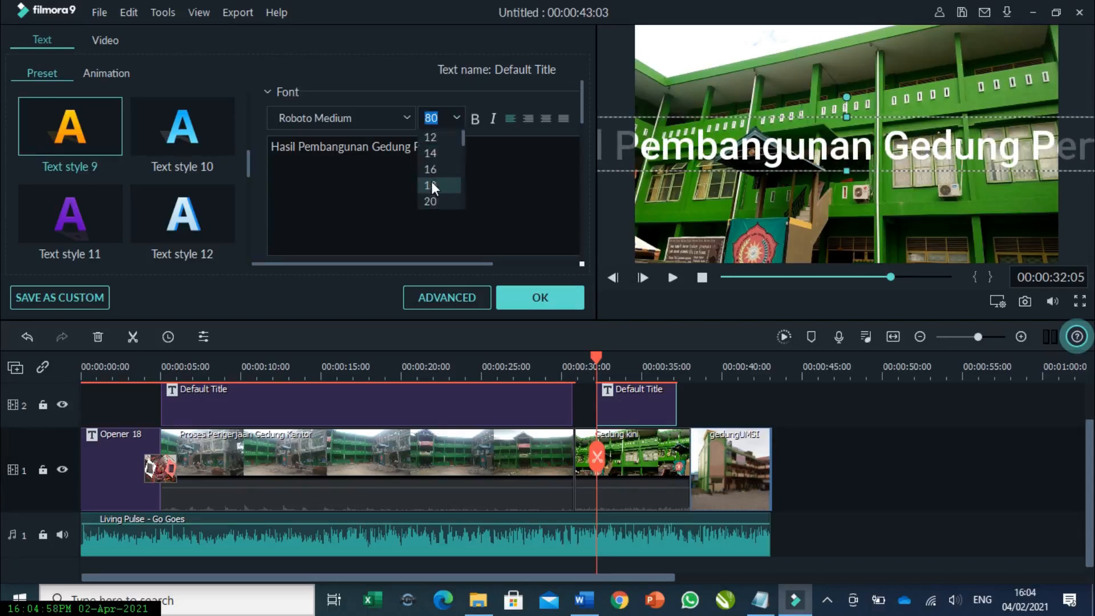
click(431, 186)
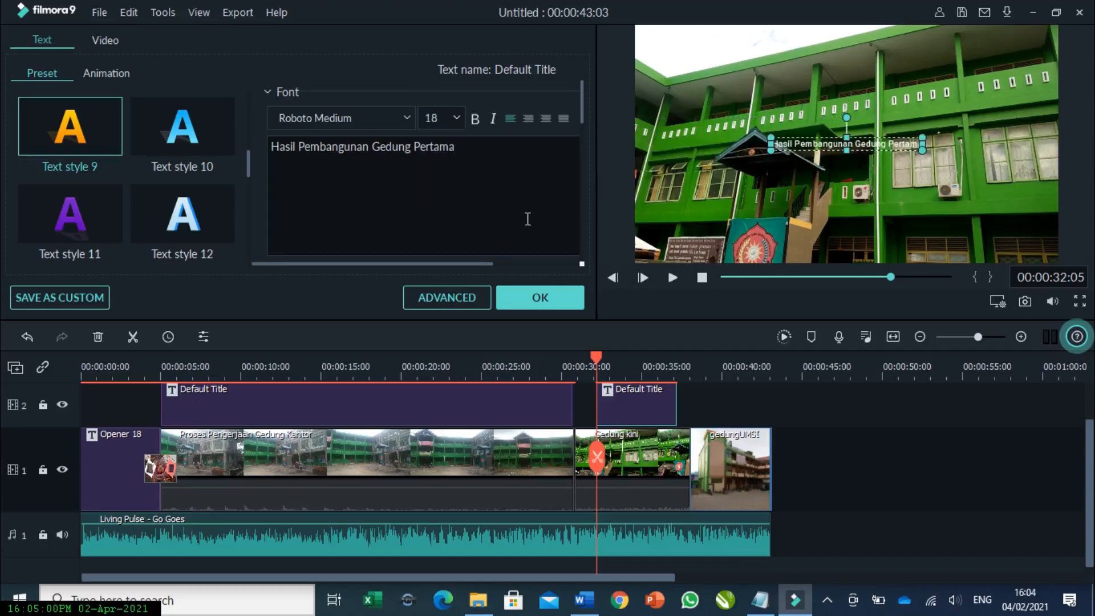
drag(859, 152, 868, 247)
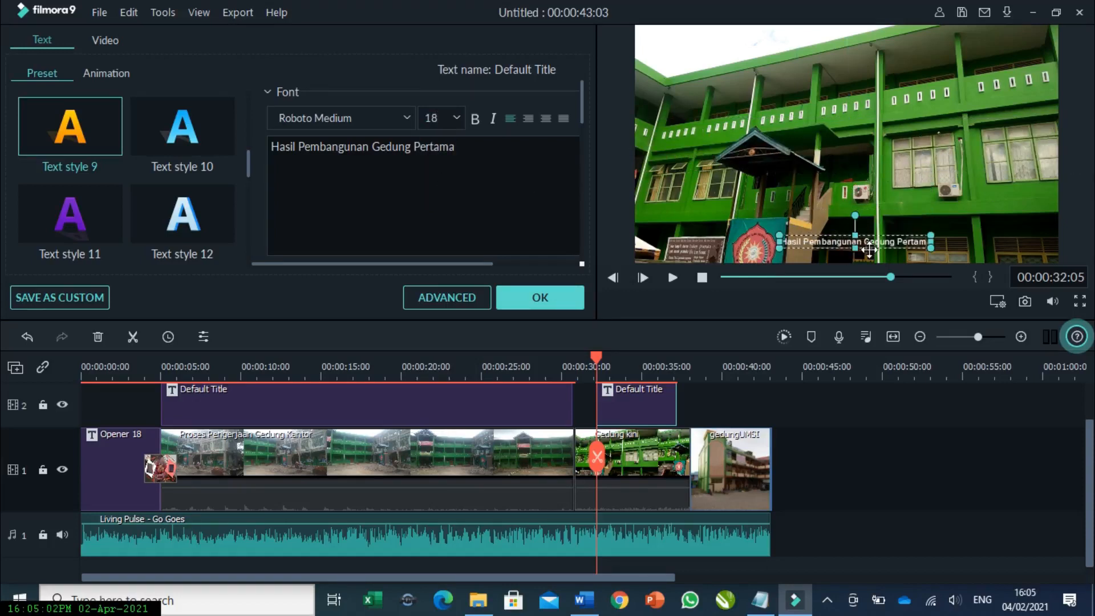
click(457, 118)
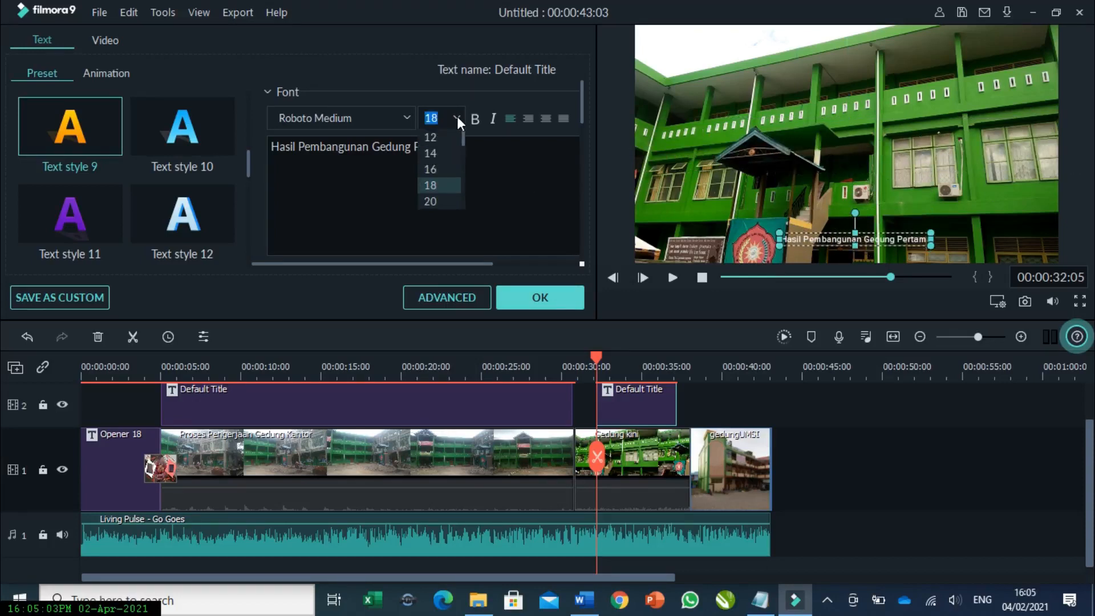
scroll(443, 188, down, 3)
click(443, 186)
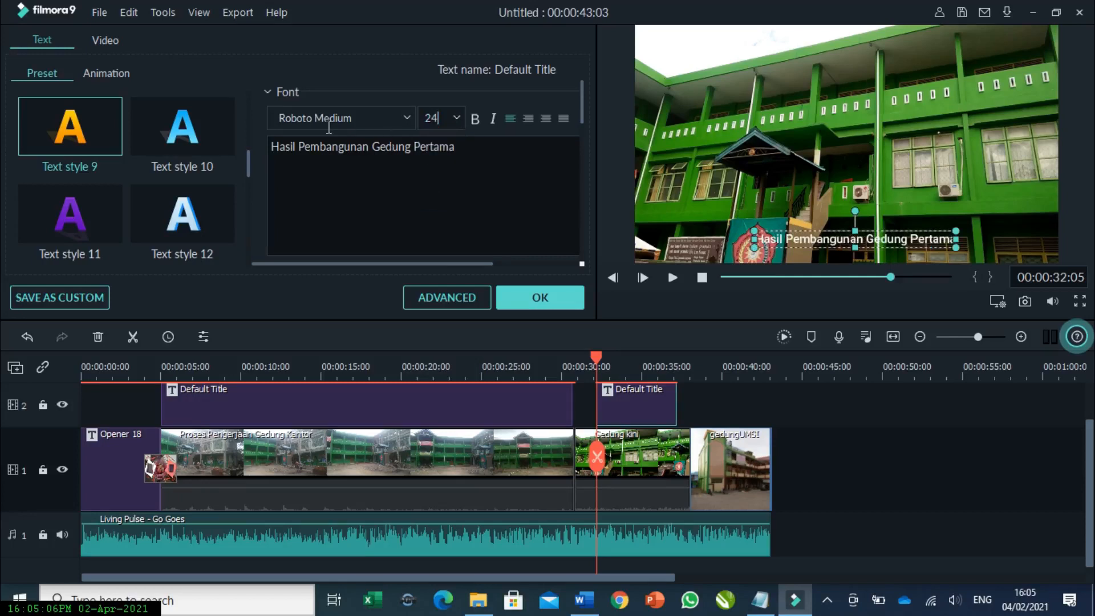
Make the Hasil Pembangunan Gedung Pertama title bold and fit its duration to the full length of the Gedung kini clip.
click(476, 120)
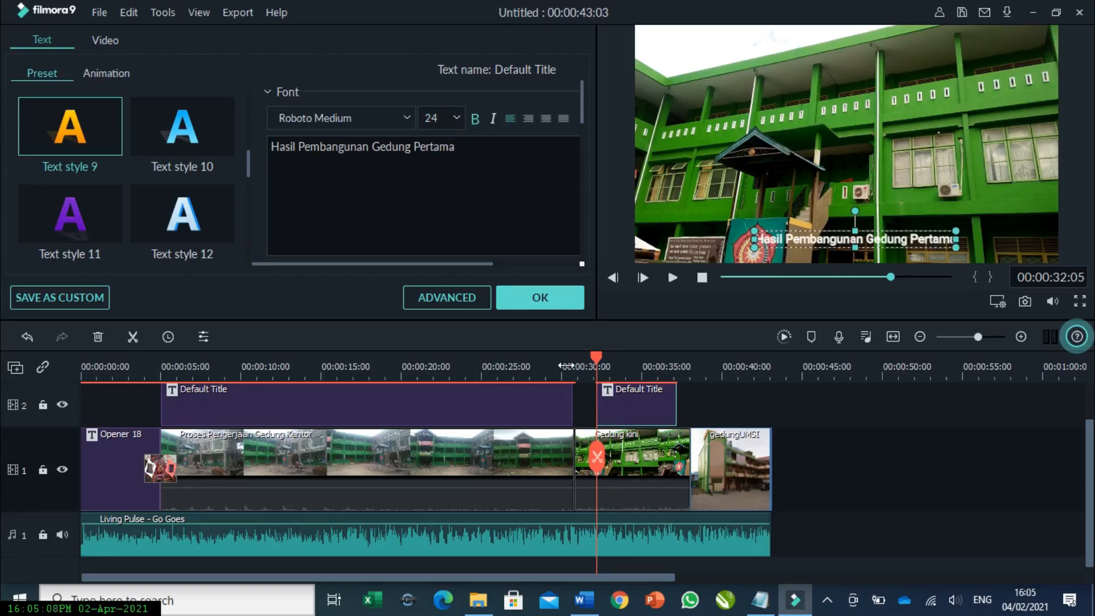
mouse_move(100, 137)
click(566, 298)
drag(654, 398, 690, 410)
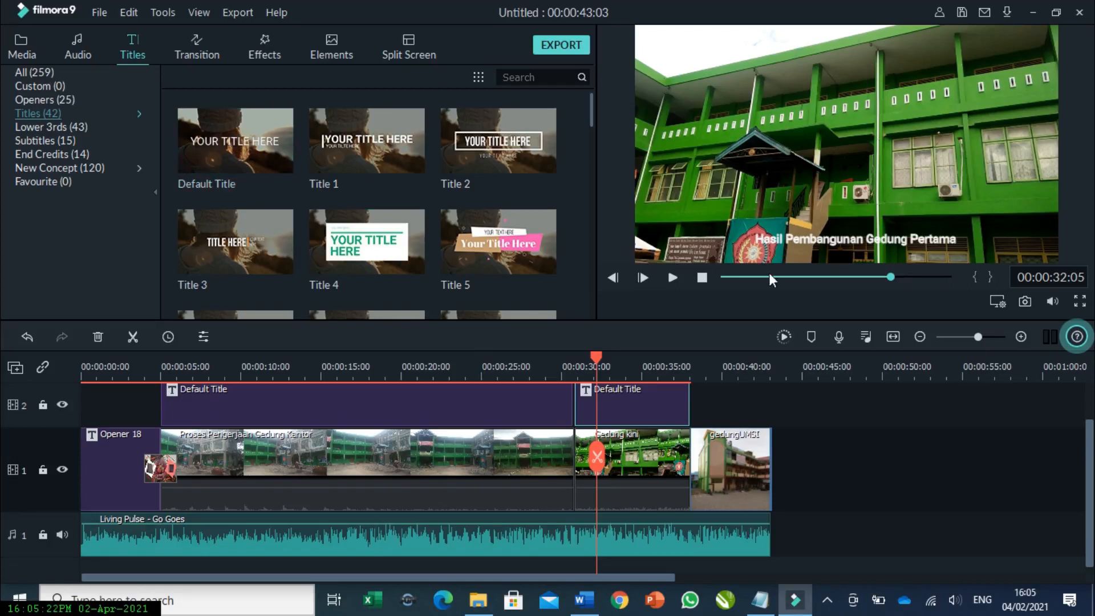
Add a third Default Title on video track 2 after the second one, keeping the gedungUMSI image directly beneath it.
click(746, 409)
mouse_move(268, 149)
click(237, 142)
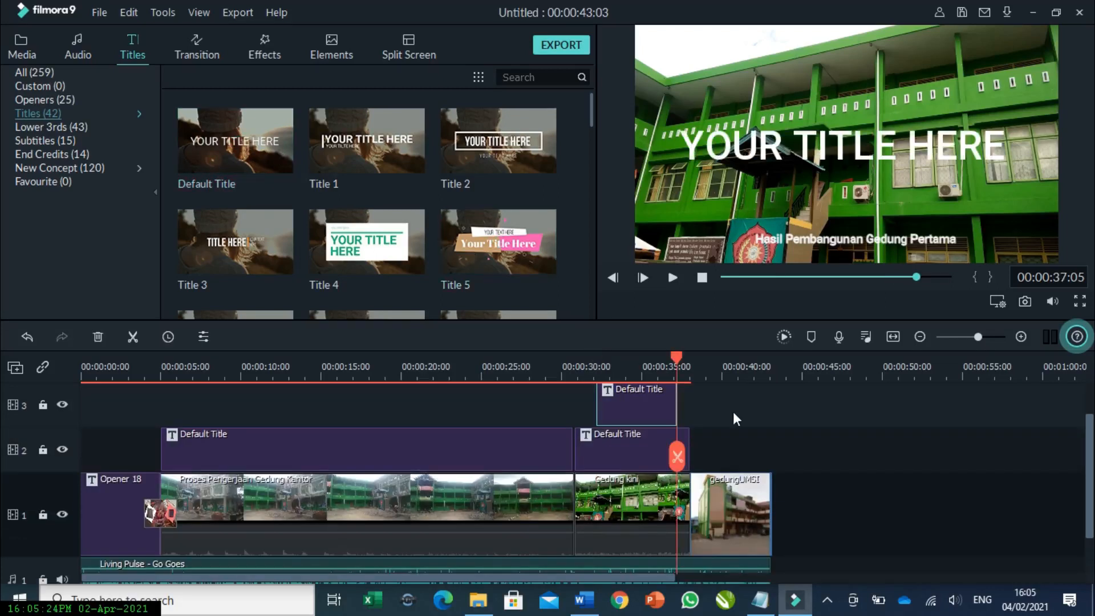
drag(638, 400, 739, 446)
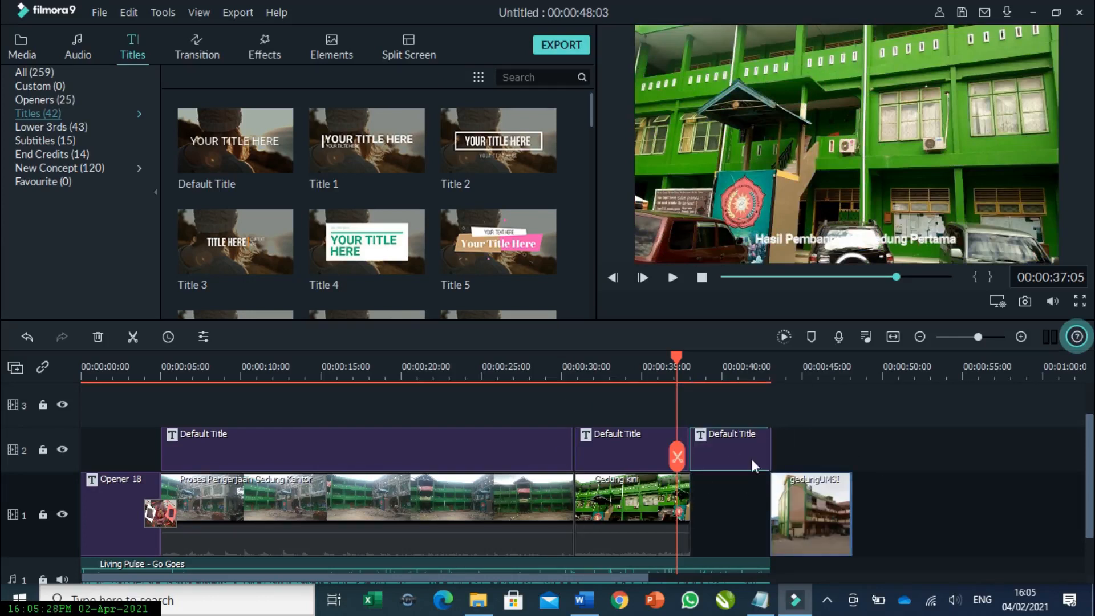
drag(816, 513, 730, 529)
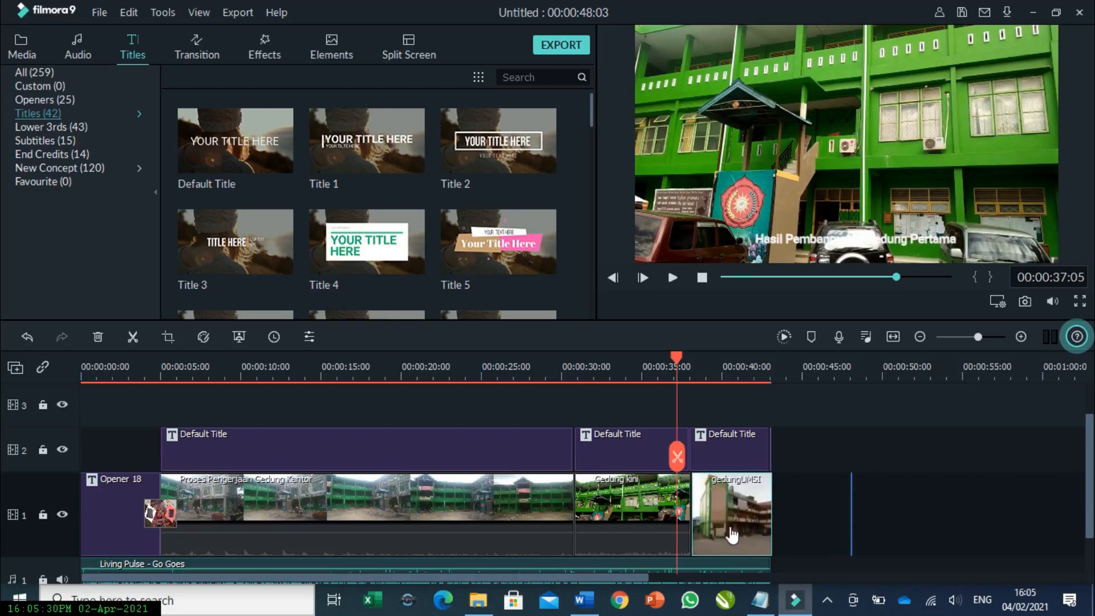
Replace the third Default Title's placeholder text with "Gedung UMSi Saat ini".
double_click(743, 452)
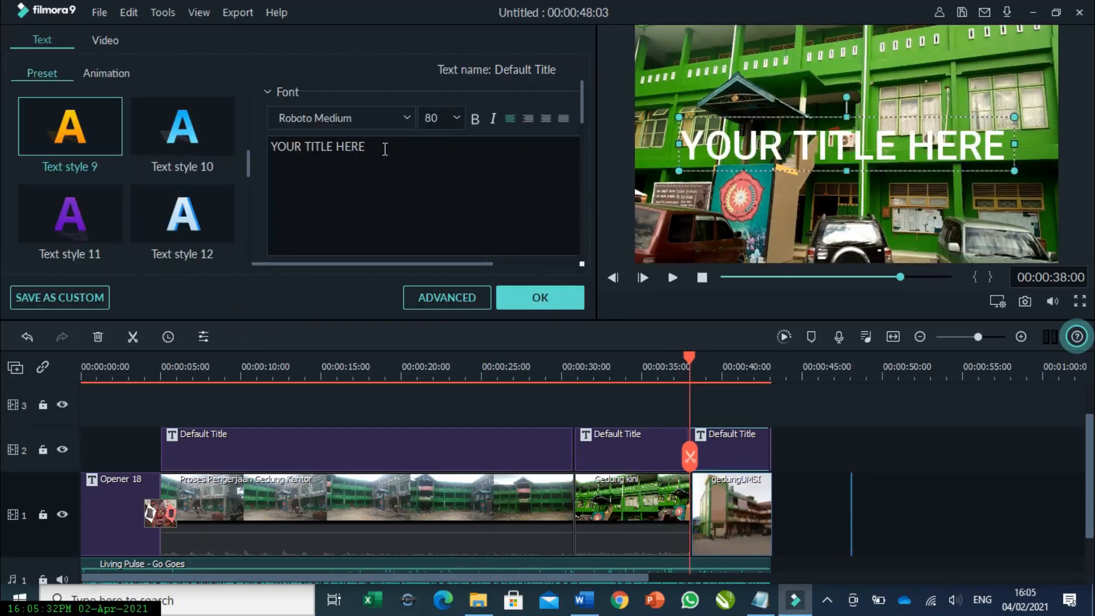
key(ctrl+a)
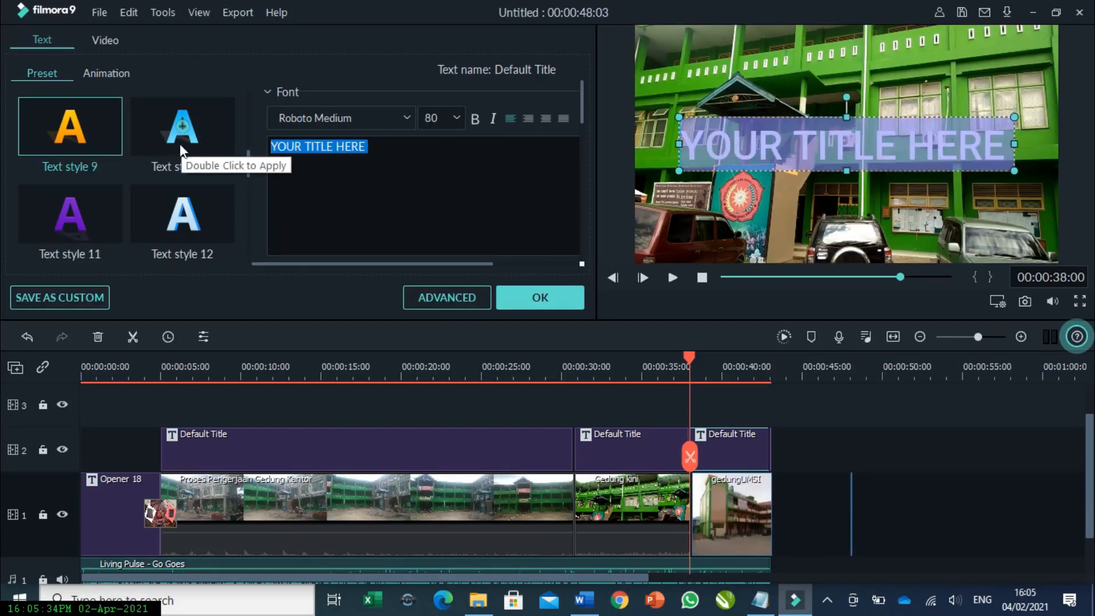
text(U)
key(BackSpace)
text(Ged)
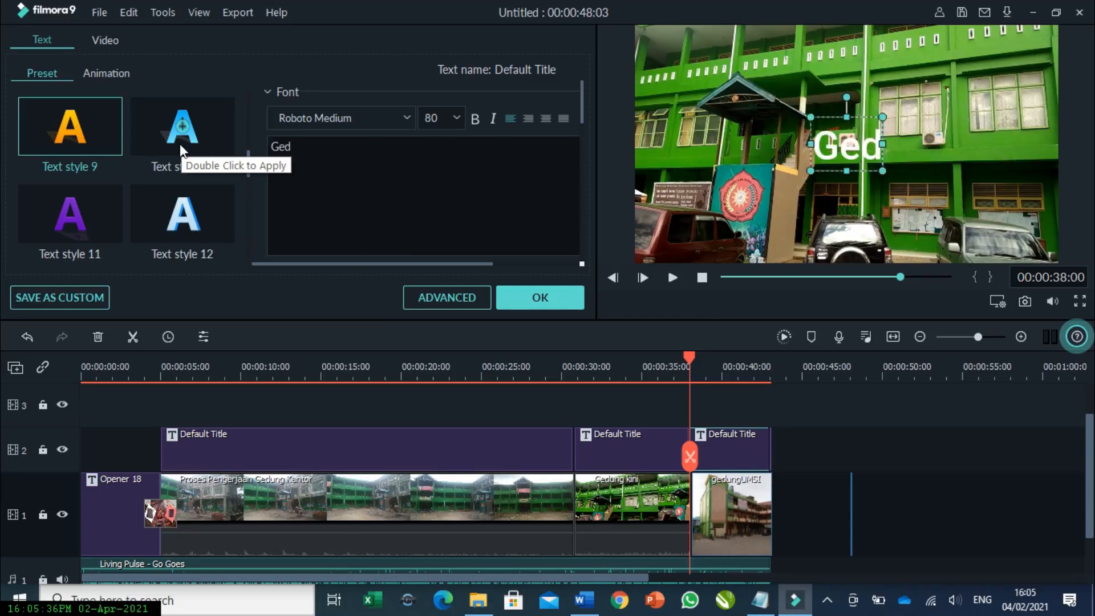
text(ung UMS)
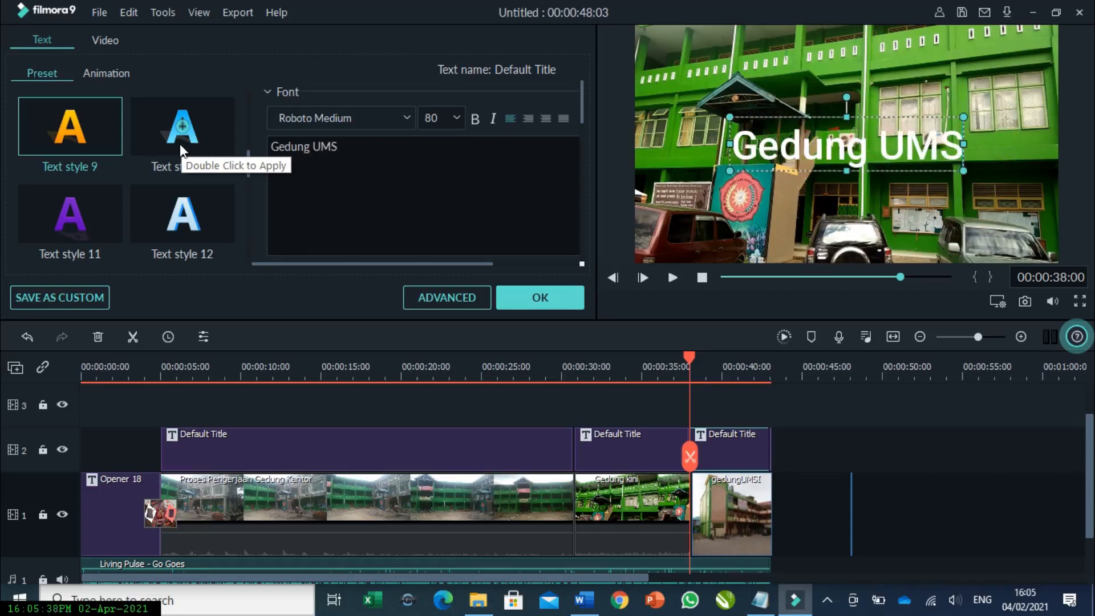
text(i )
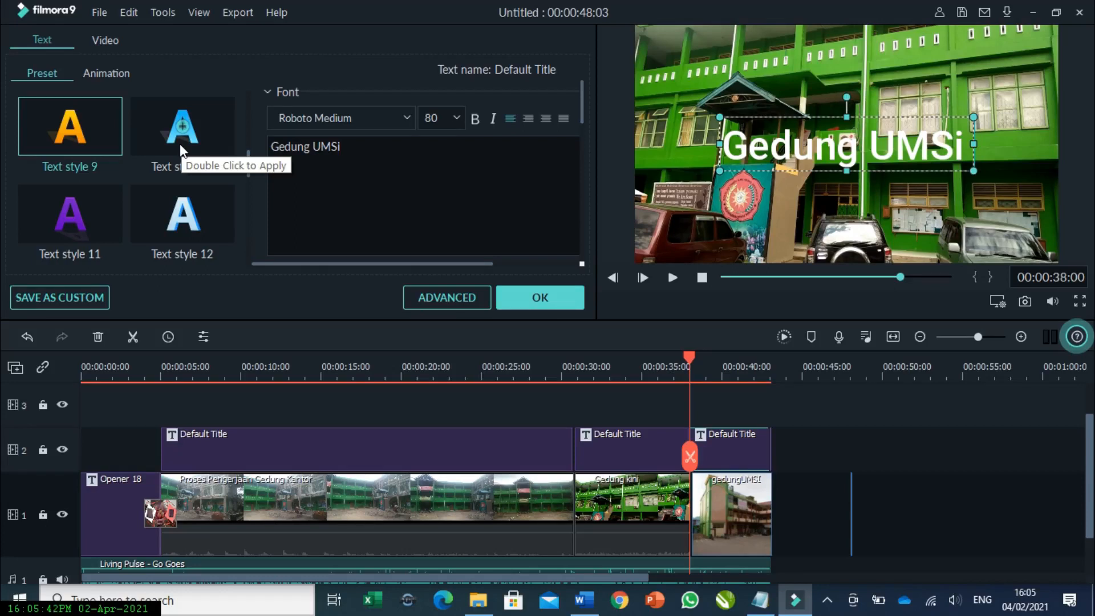
text(Saat i)
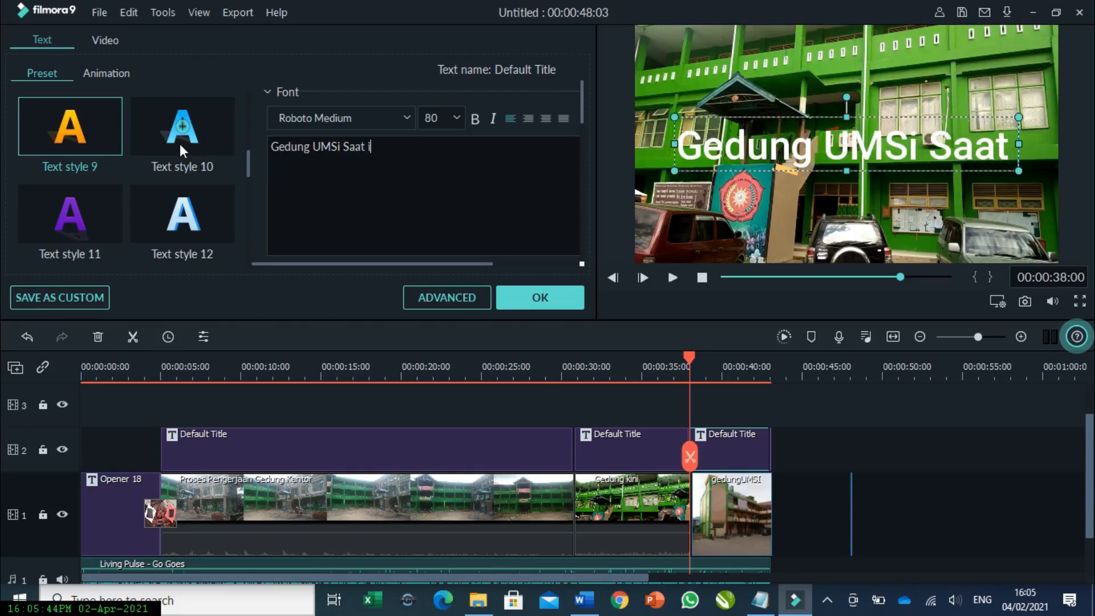
text(ni)
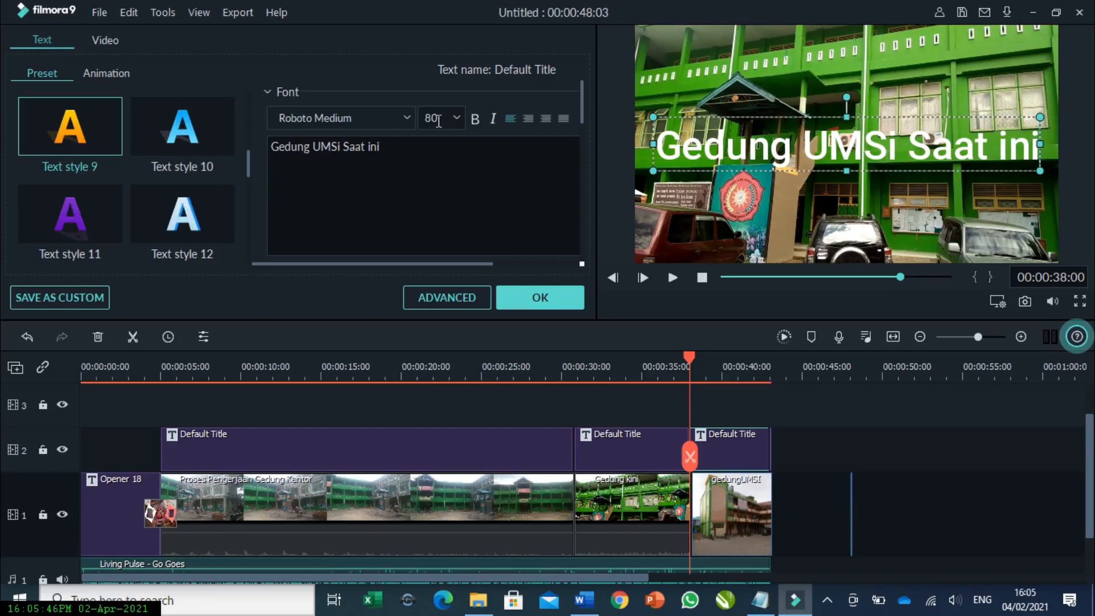
Set the Gedung UMSi Saat ini title to bold at font size 28 and place it near the bottom of the frame.
click(457, 117)
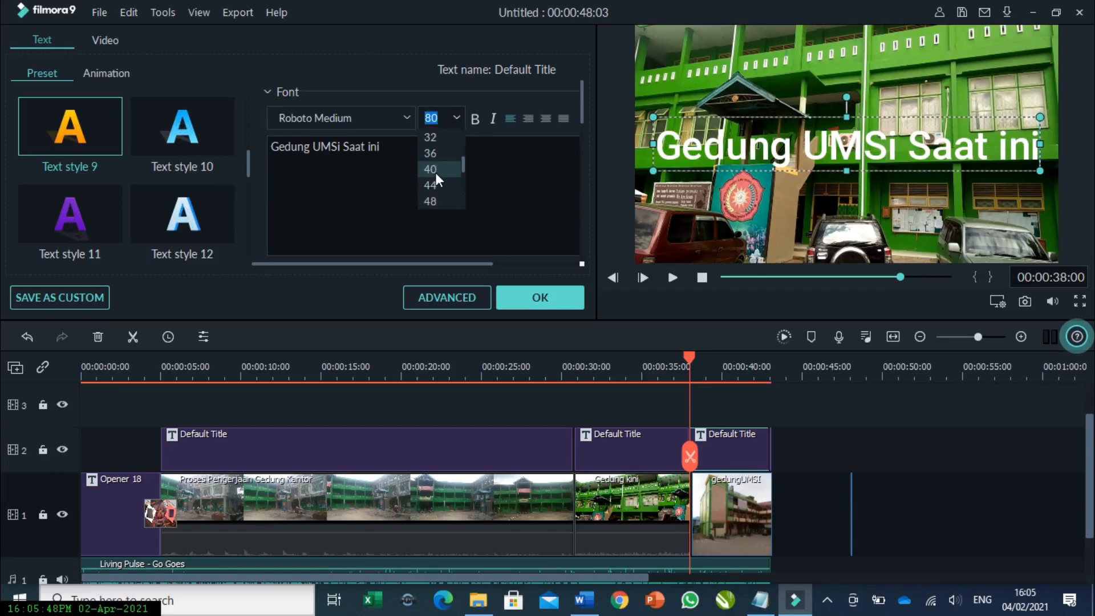
click(437, 170)
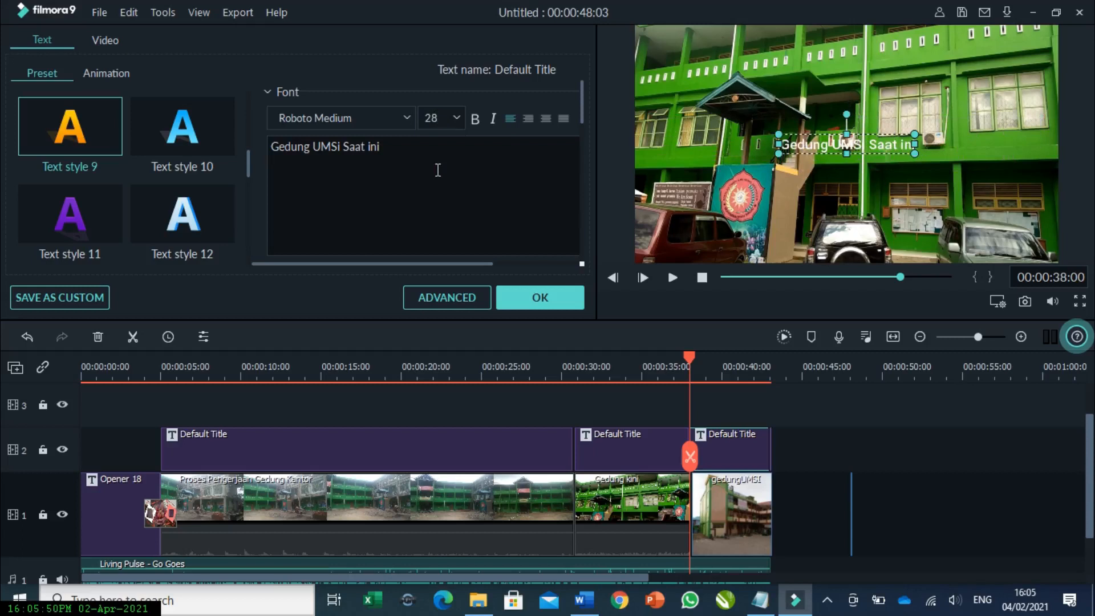
click(474, 120)
drag(879, 154, 892, 248)
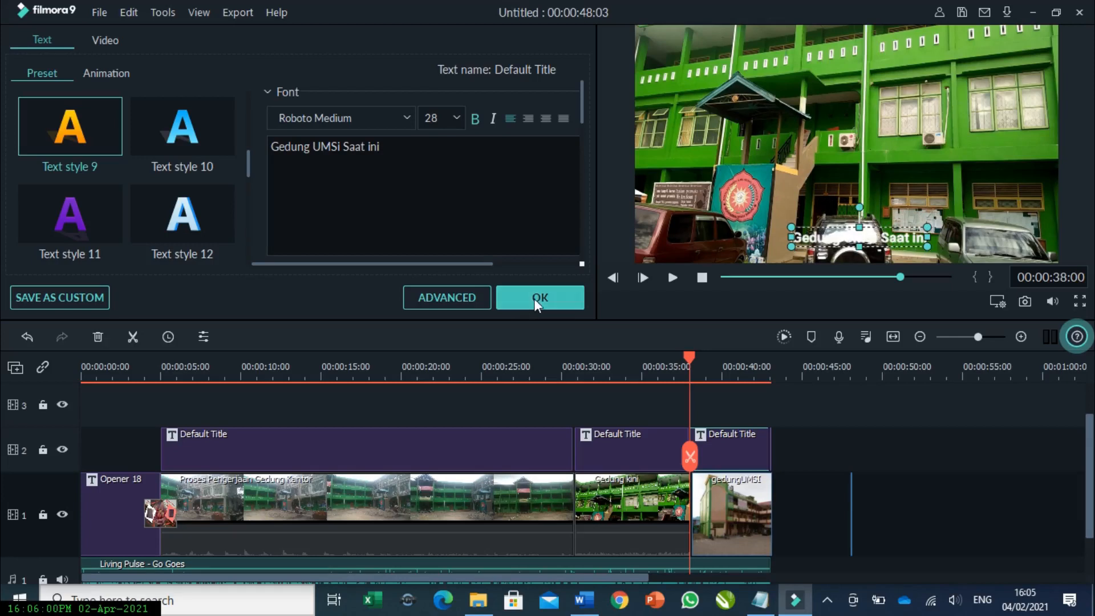
click(534, 299)
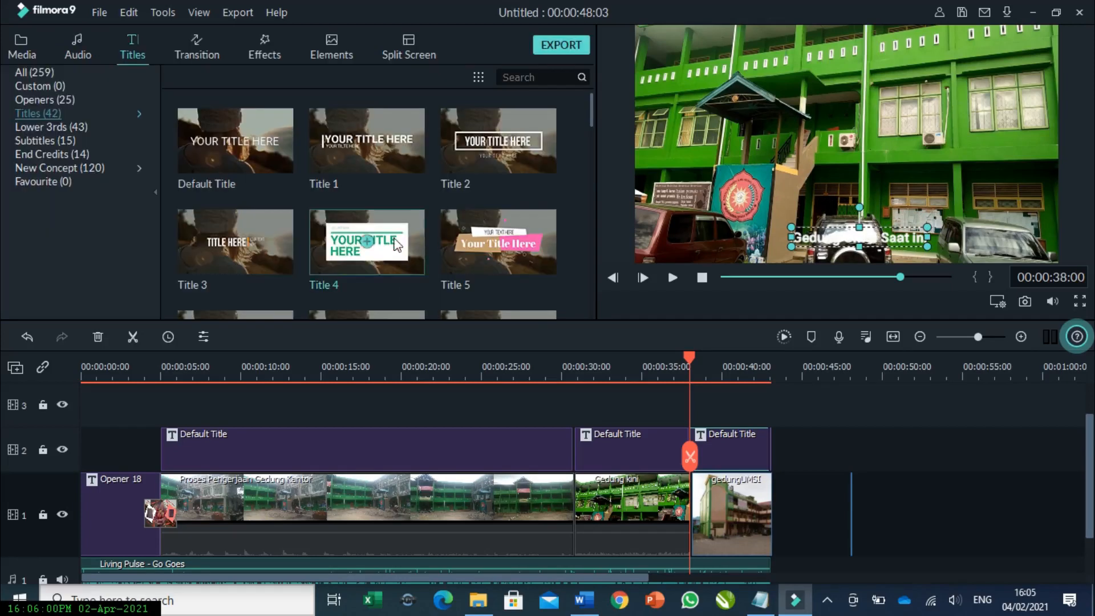
Add the orange-frames Plain Shape transition before the Gedung kini clip and the purple-circles one before the gedungUMSI image.
click(196, 46)
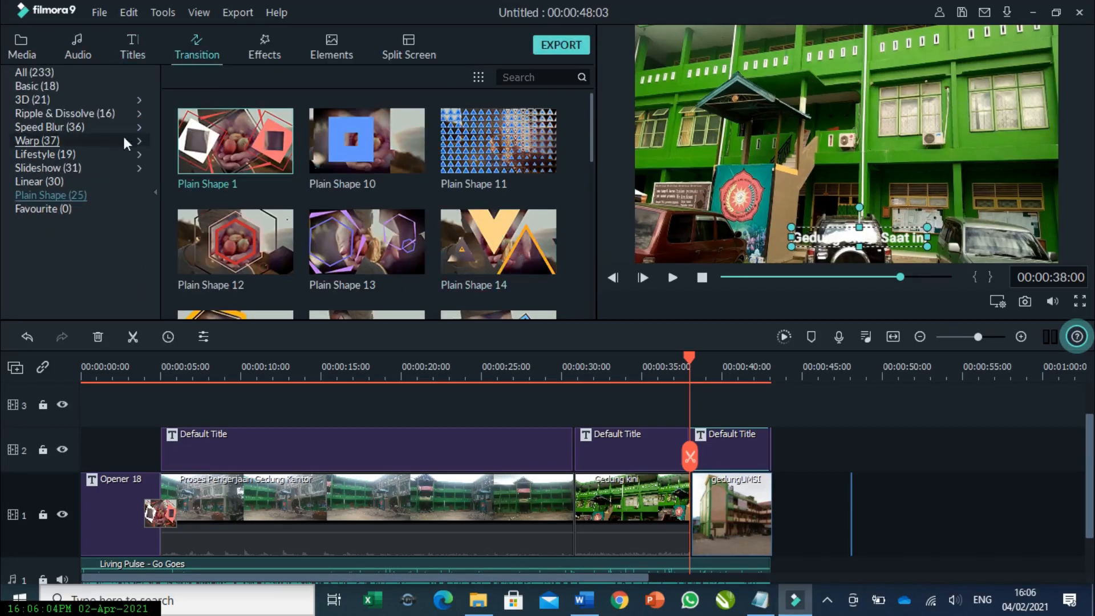
scroll(537, 265, down, 5)
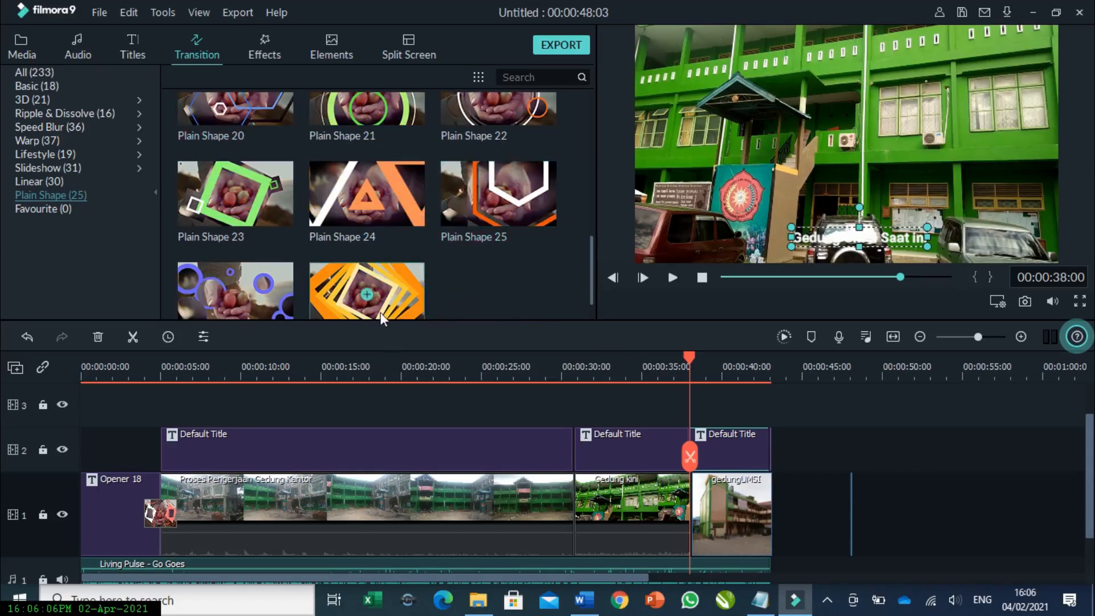
drag(408, 302, 570, 511)
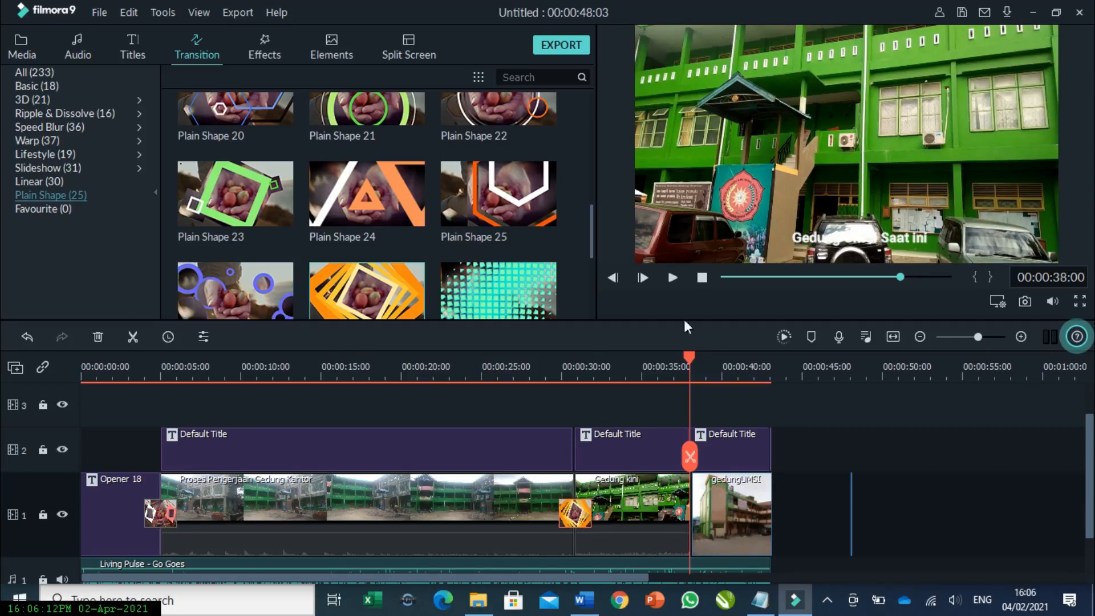
drag(248, 300, 693, 516)
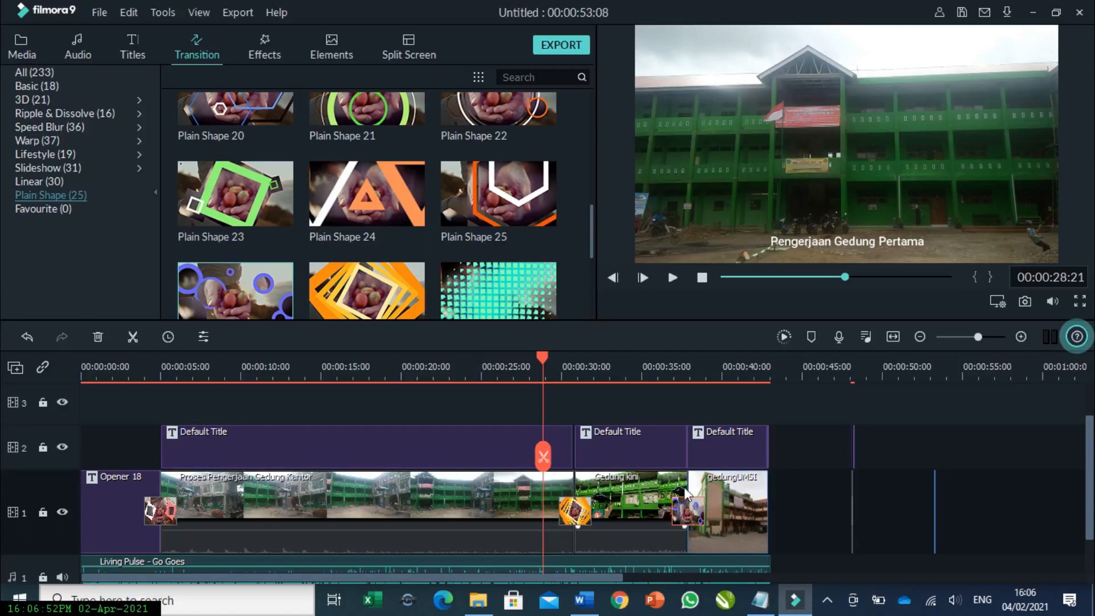
Play the video from the beginning to review the titles and transitions.
click(608, 448)
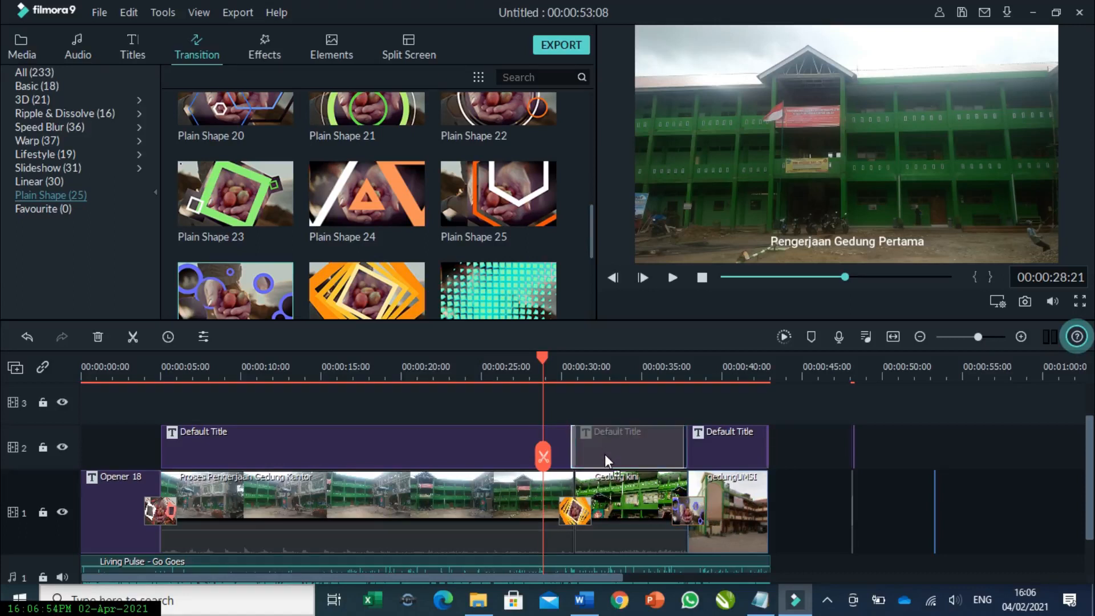
drag(608, 459, 607, 464)
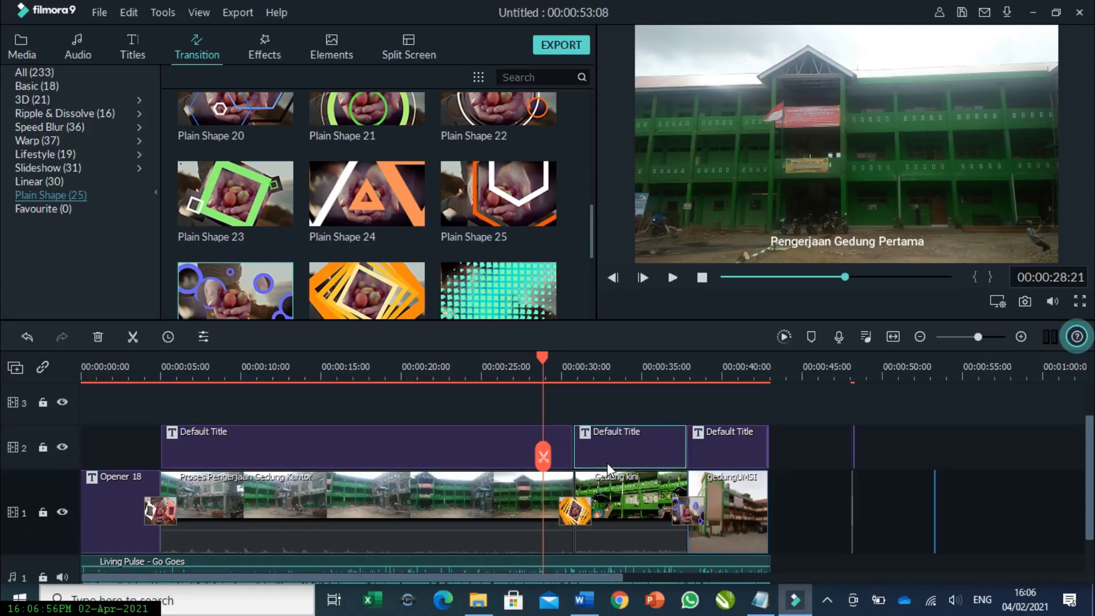
click(702, 278)
click(672, 278)
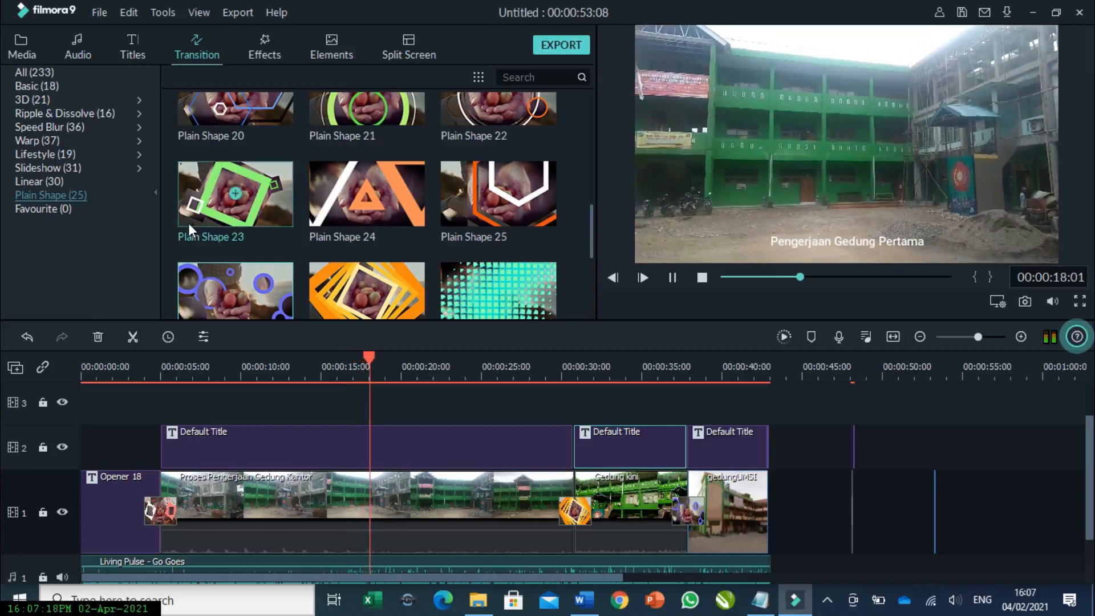
click(99, 14)
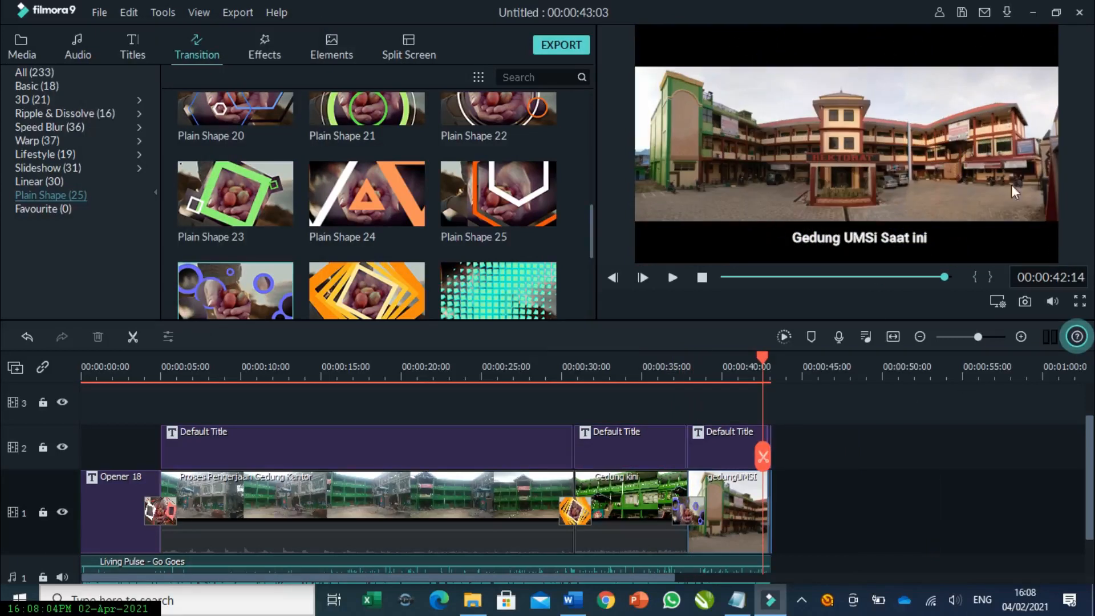
click(557, 46)
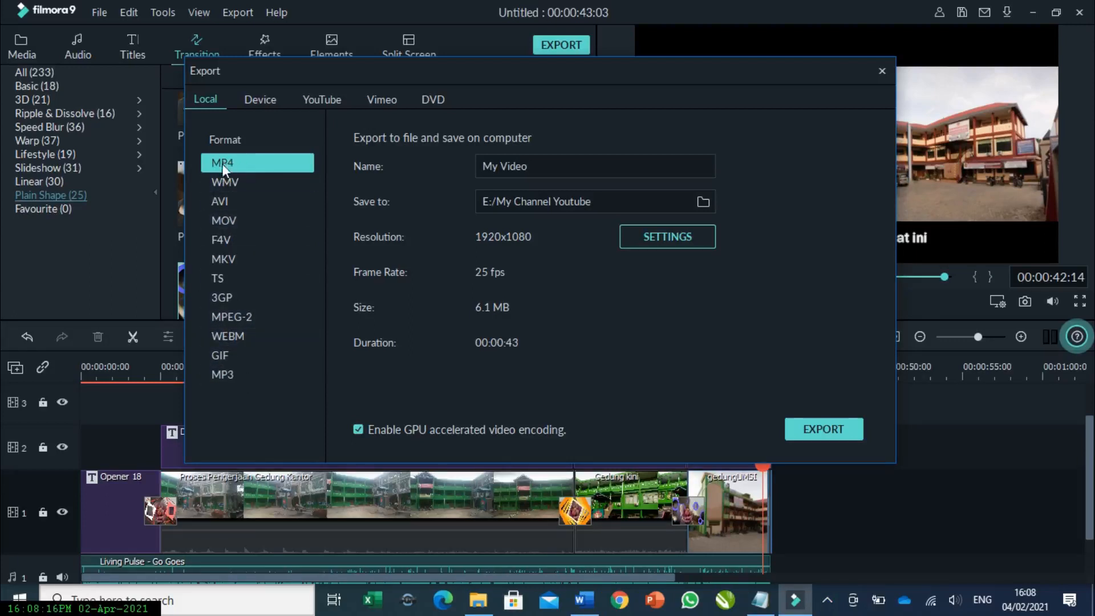
triple_click(552, 166)
text(dfdsfdsf)
click(883, 74)
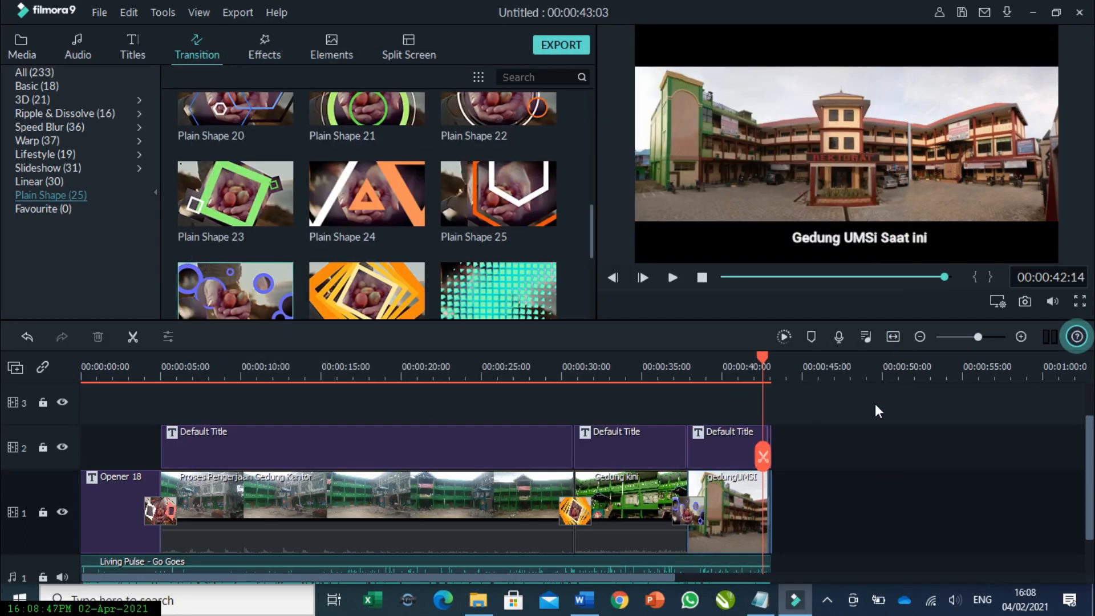